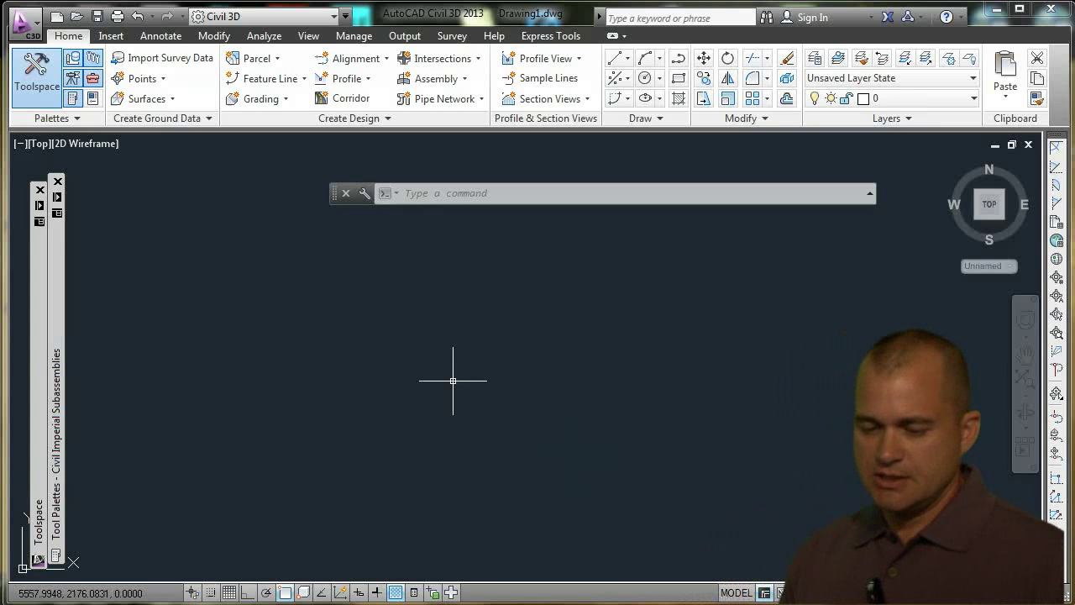
# Start a new drawing from the _AutoCAD Civil 3D (Imperial) NCS.dwt template
pyautogui.moveTo(333, 194)
pyautogui.mouseDown()
pyautogui.moveTo(288, 524)
pyautogui.moveTo(238, 197)
pyautogui.mouseUp()
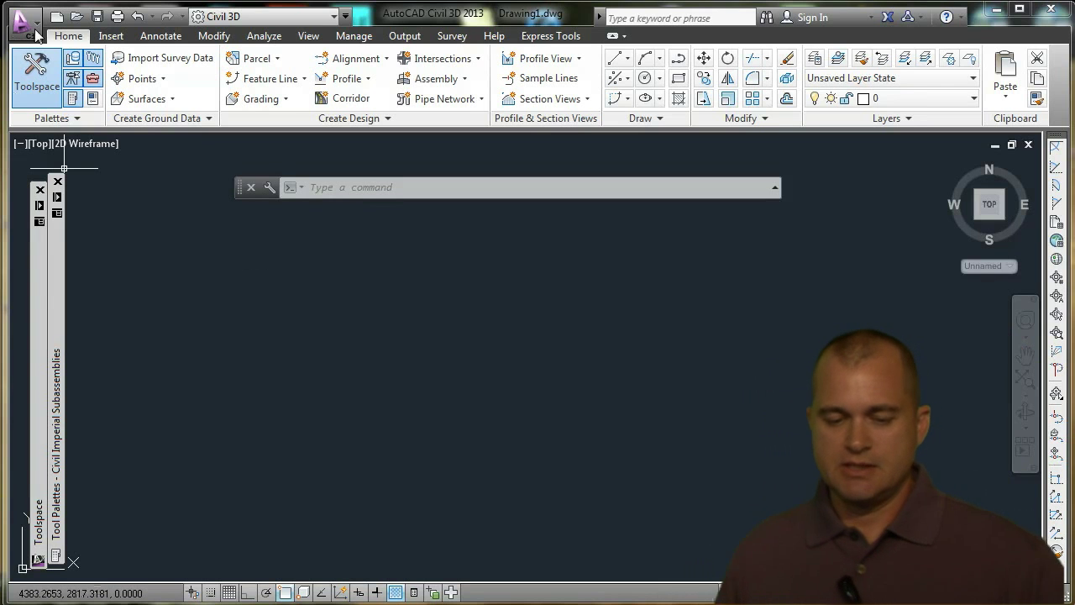
pyautogui.click(35, 30)
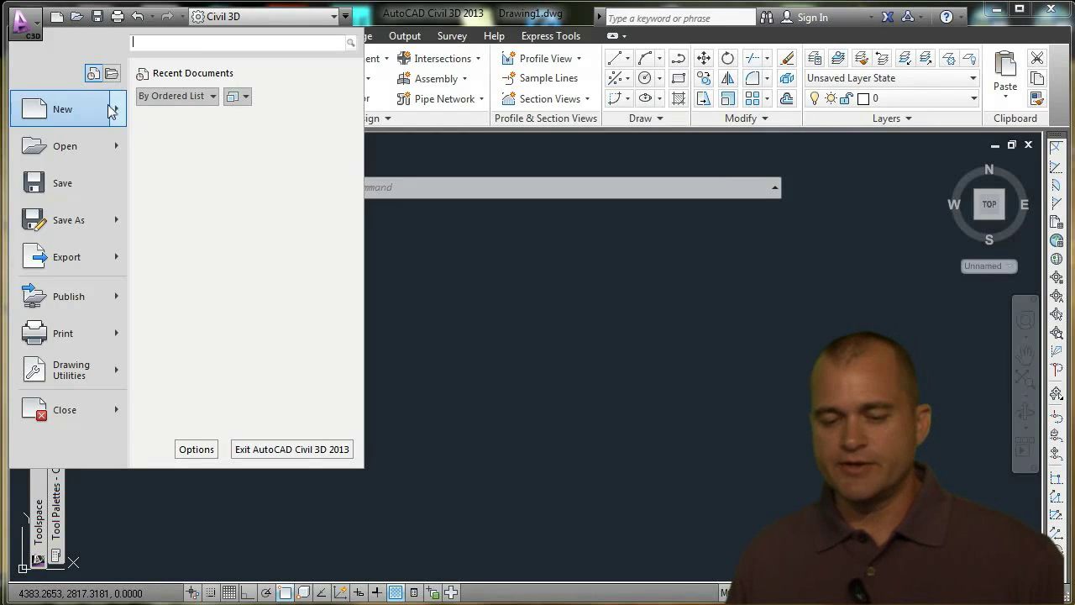
pyautogui.moveTo(116, 113)
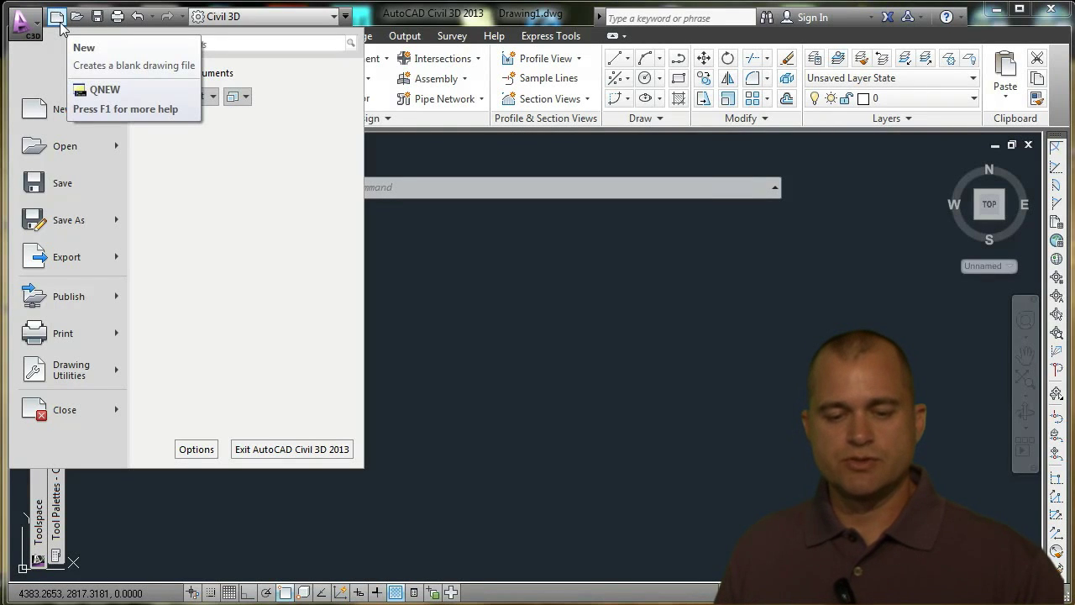
pyautogui.moveTo(110, 117)
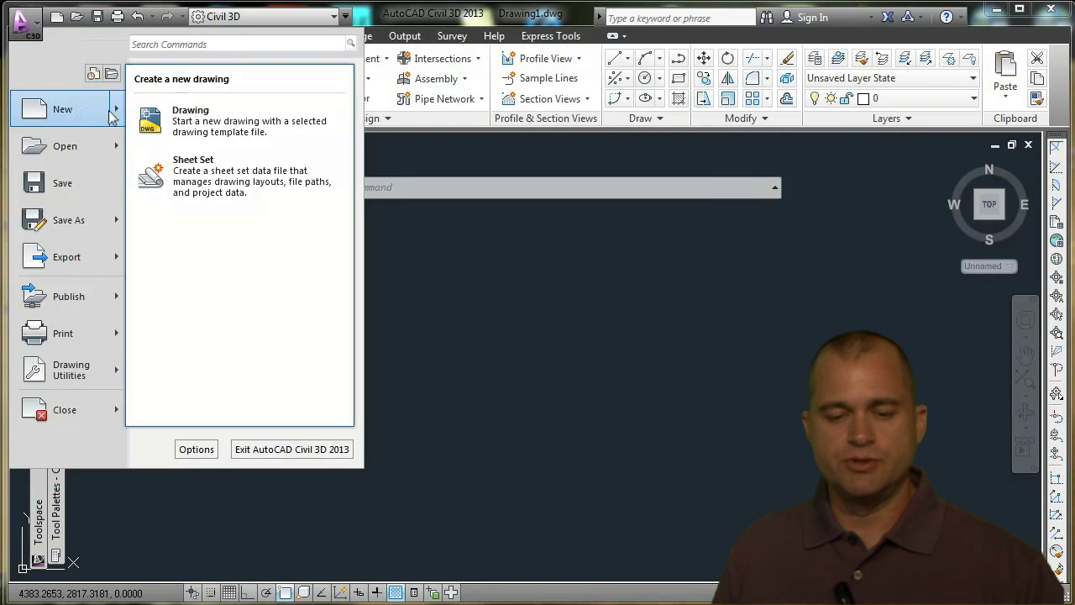
pyautogui.click(185, 121)
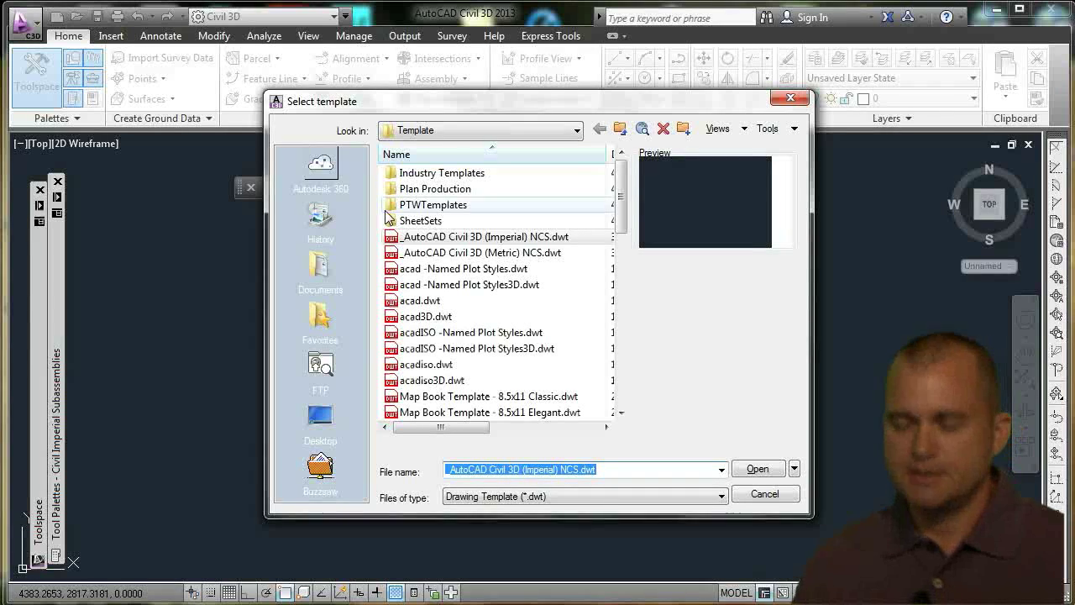
pyautogui.click(441, 239)
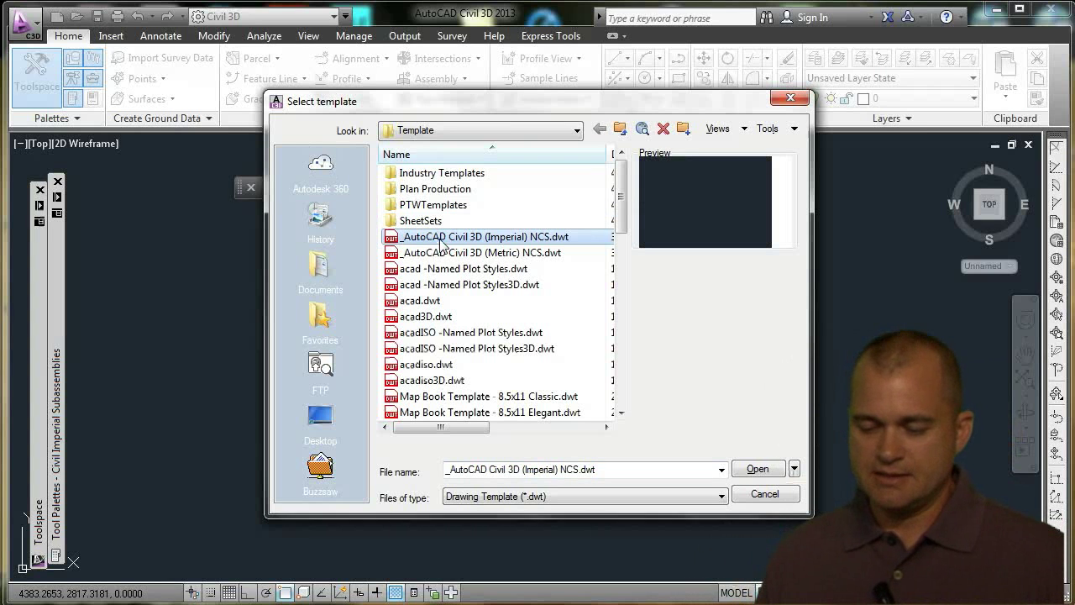
pyautogui.click(754, 468)
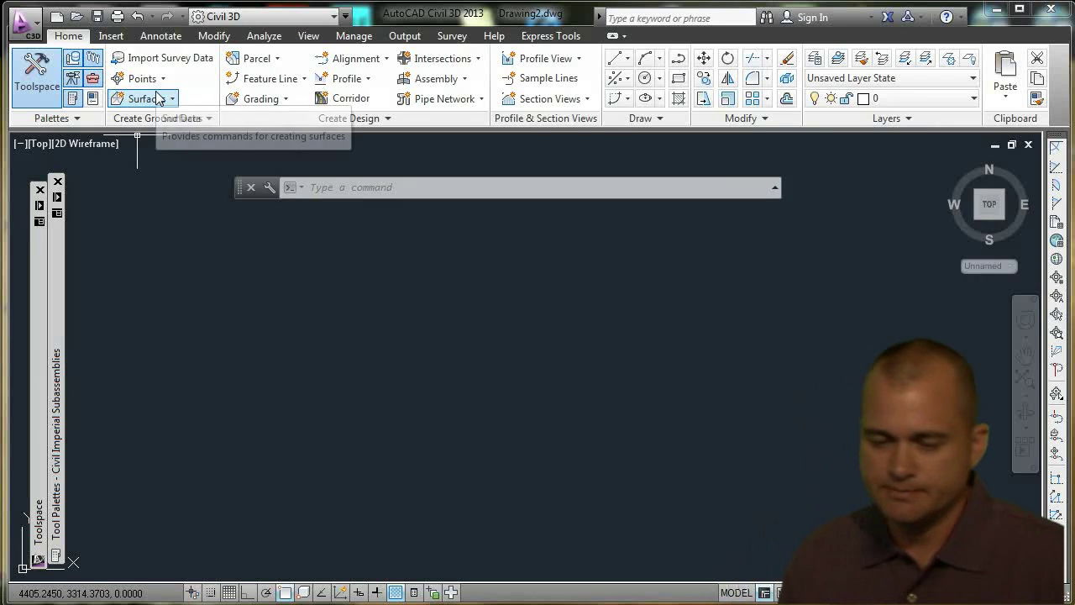
# Close the Tool Palettes and turn off auto-hide for the Toolspace so it stays expanded
pyautogui.moveTo(62, 262)
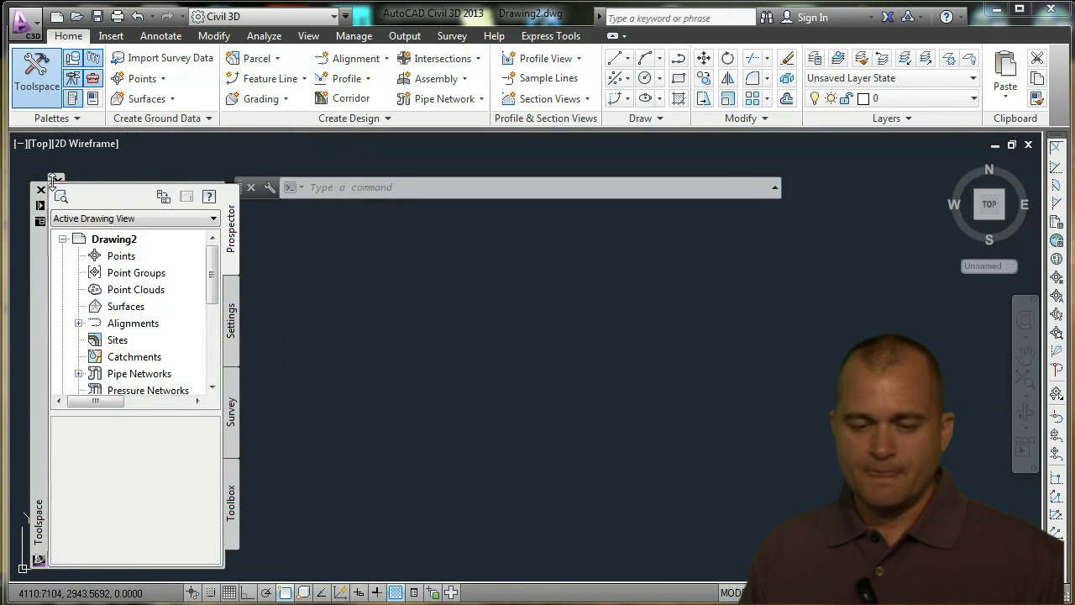
pyautogui.click(58, 180)
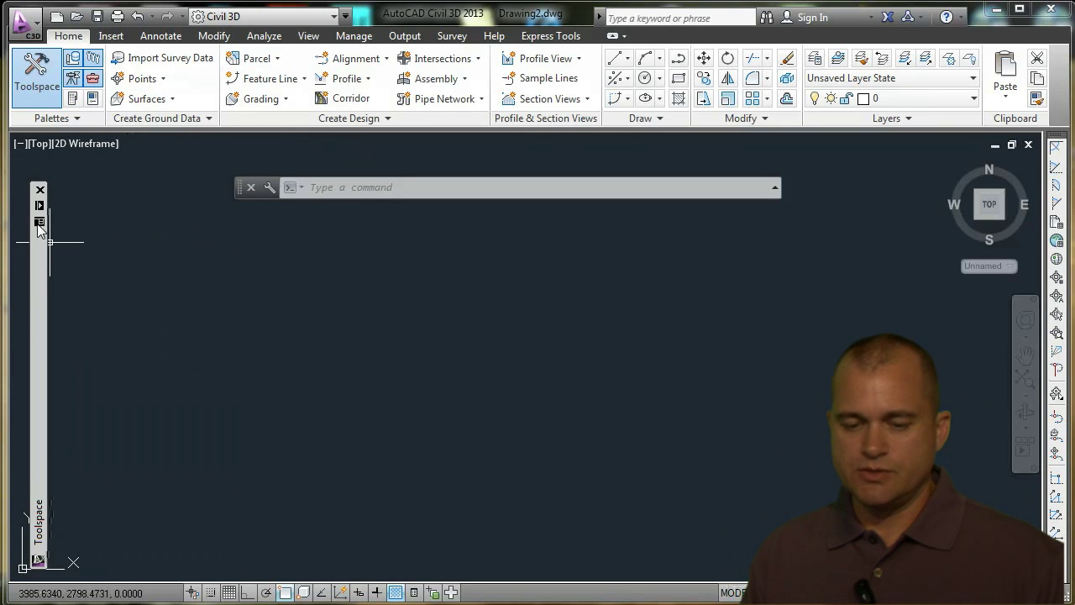
pyautogui.click(38, 207)
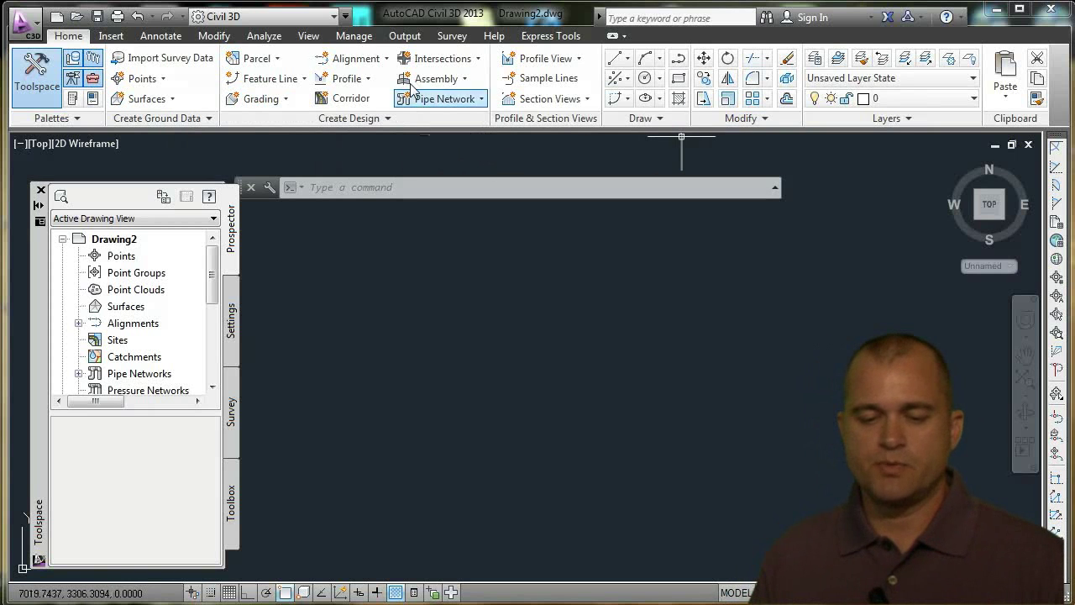
# Start importing points from a file and add EX Site-07.csv from the Class Data folder as the source
pyautogui.click(164, 79)
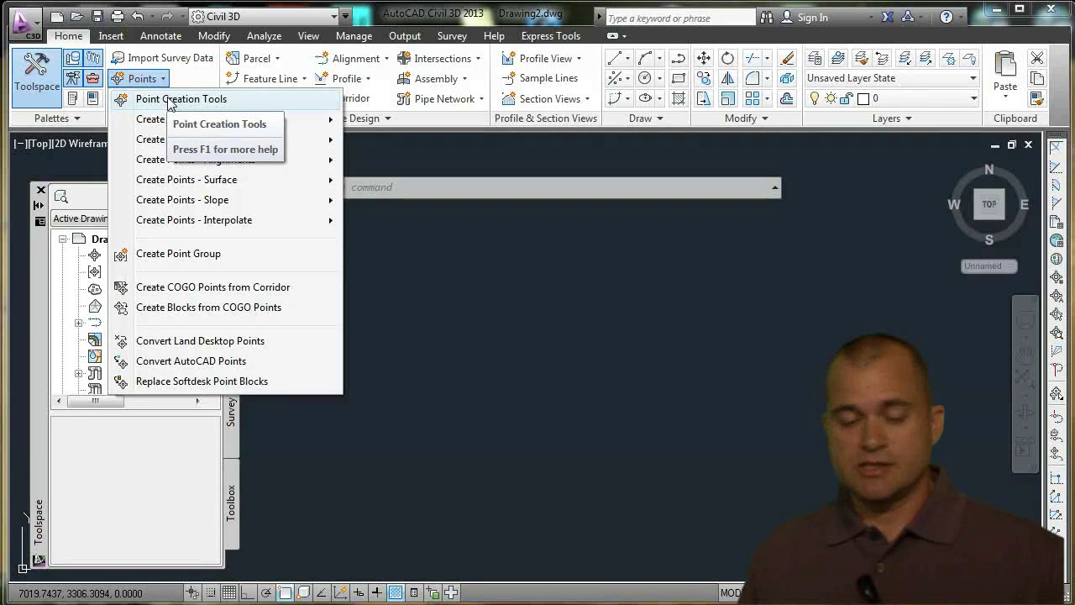
pyautogui.click(113, 37)
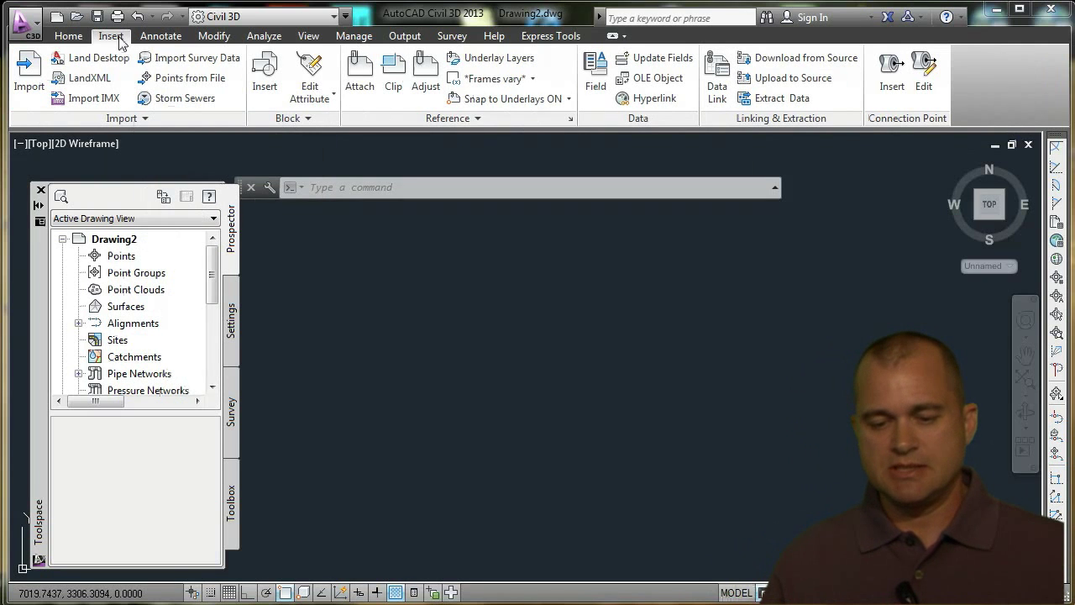
pyautogui.click(163, 83)
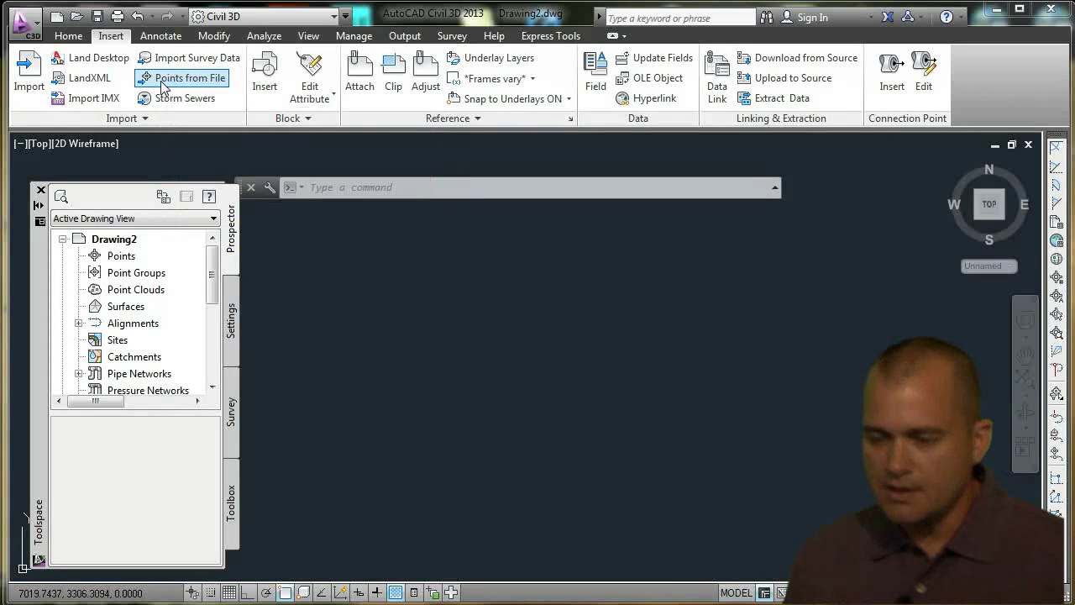
pyautogui.moveTo(592, 18); pyautogui.dragTo(405, 52)
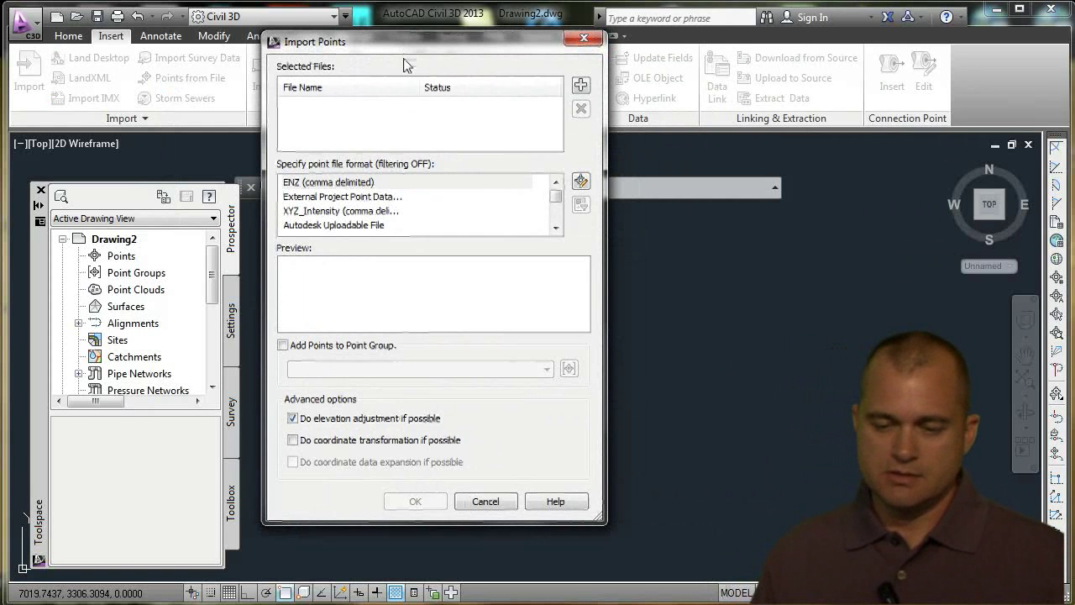
pyautogui.click(580, 87)
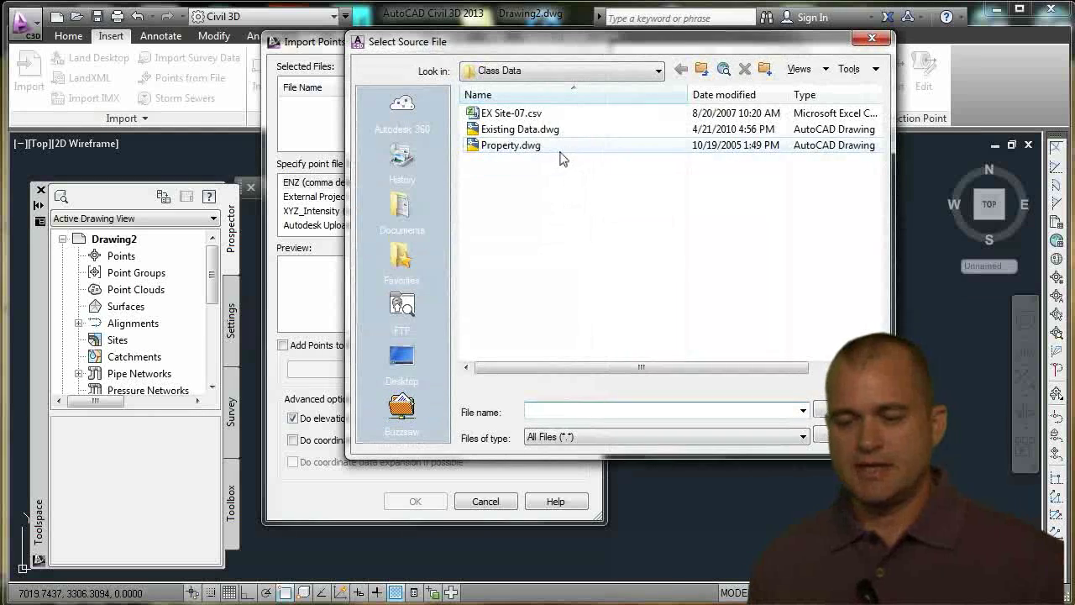
pyautogui.click(504, 115)
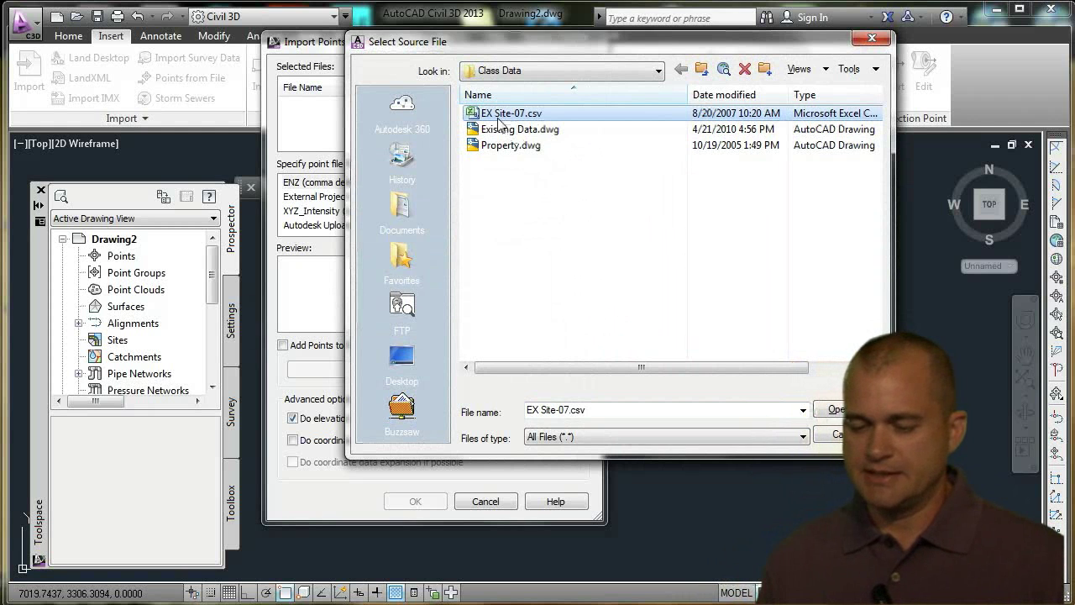
pyautogui.click(833, 409)
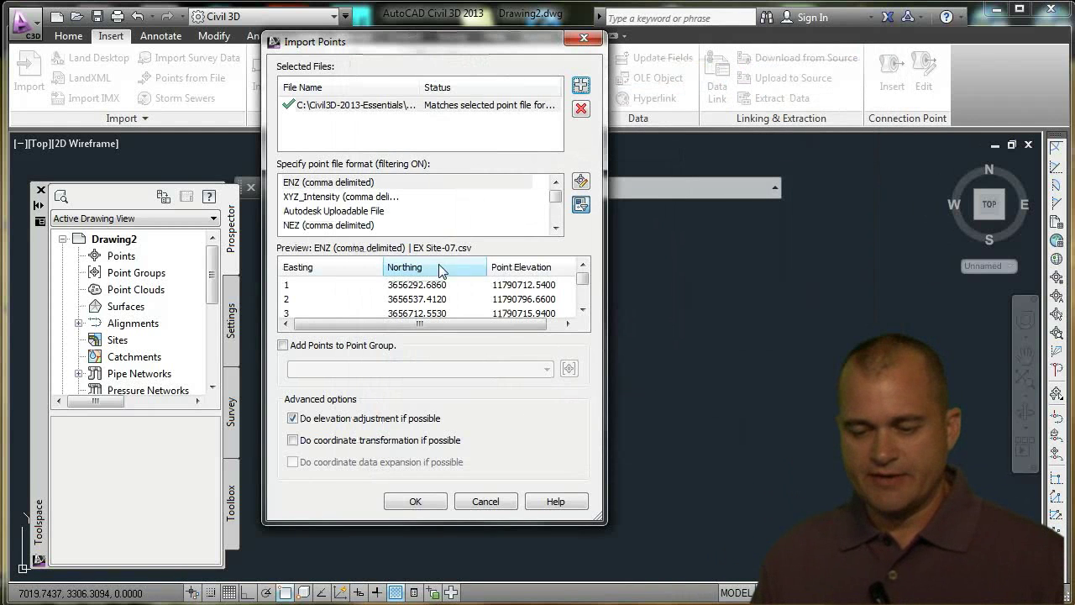
# Set the point file format to PNEZD (comma delimited) and import the points
pyautogui.scroll(-4, 555, 201)
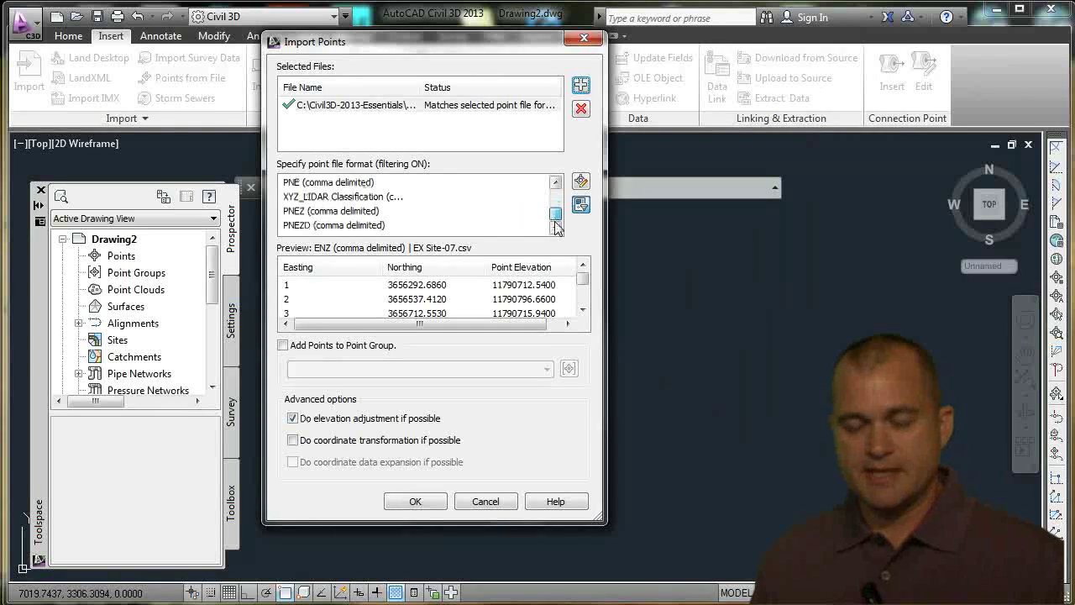
pyautogui.click(364, 226)
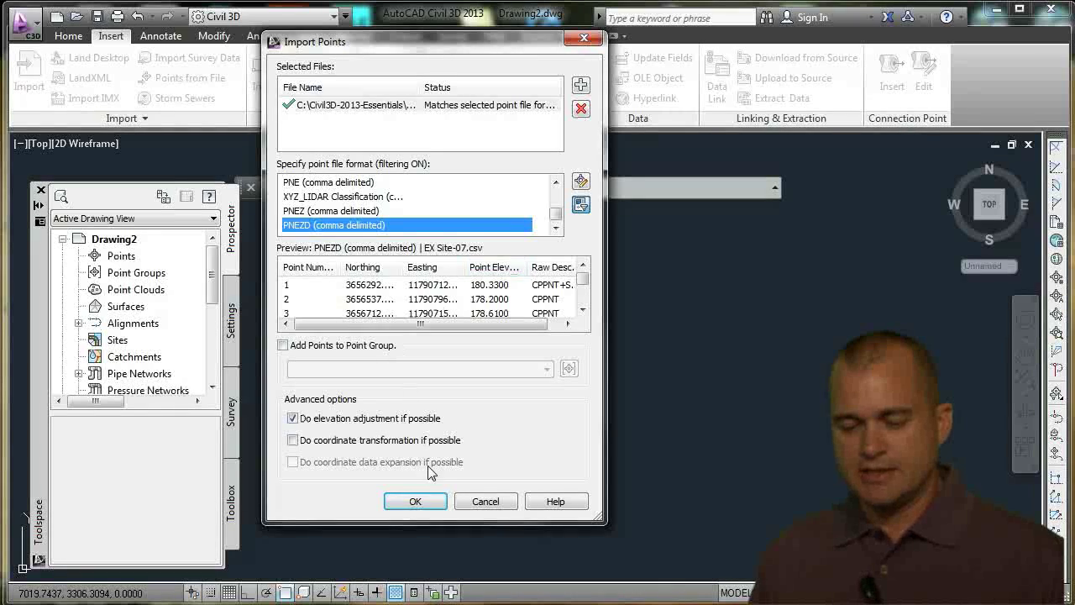
pyautogui.click(417, 504)
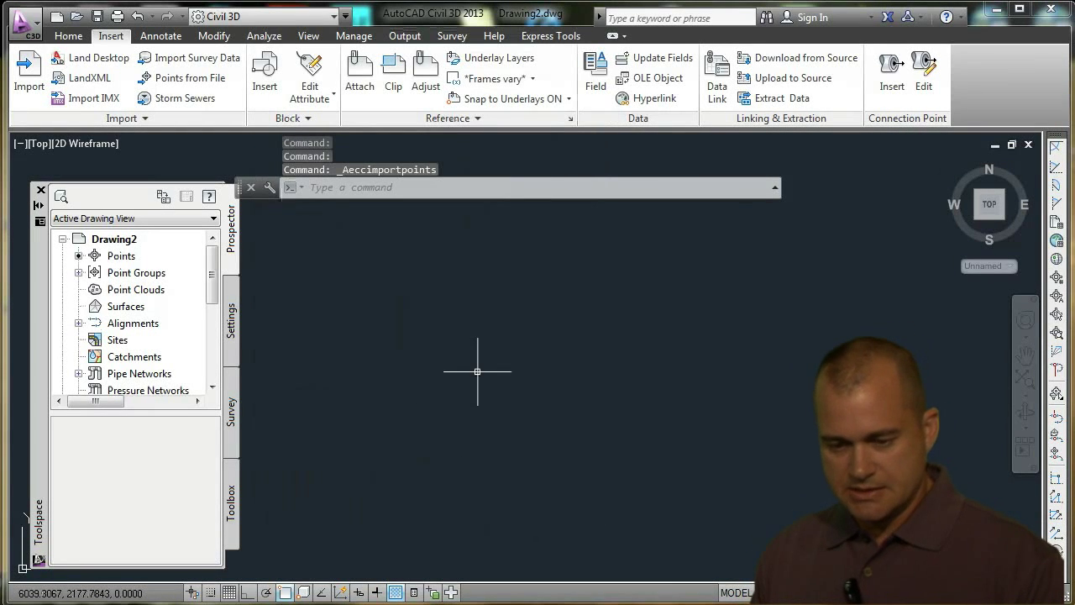
# Zoom to the drawing extents and examine the imported survey points up close and as a whole
pyautogui.write('z')
pyautogui.press('Return')
pyautogui.write('e')
pyautogui.press('Return')
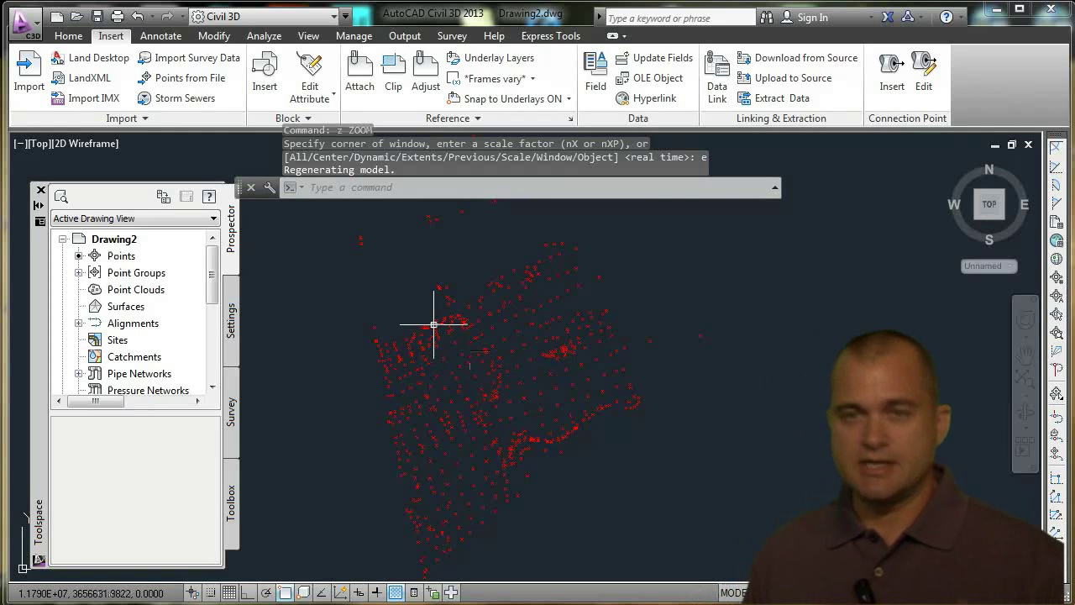
pyautogui.scroll(6, 447, 322)
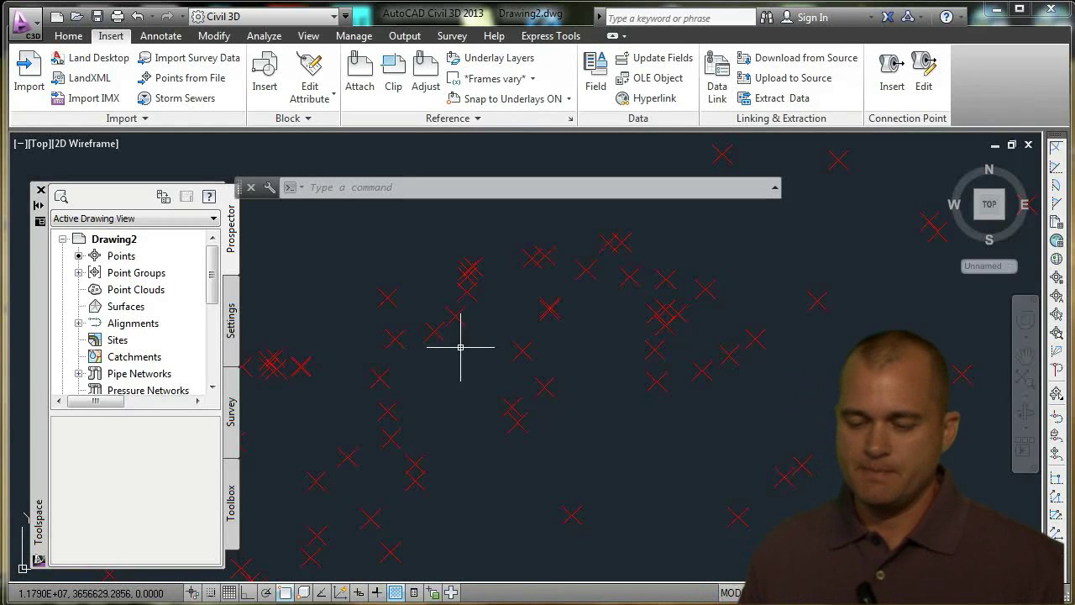
pyautogui.scroll(-5, 460, 347)
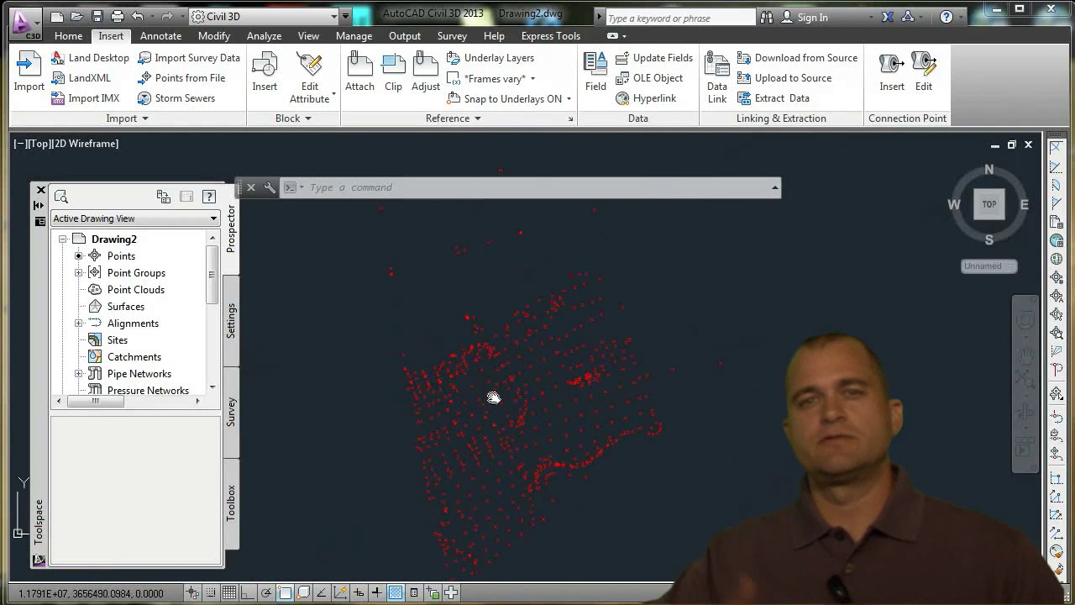
pyautogui.moveTo(490, 391)
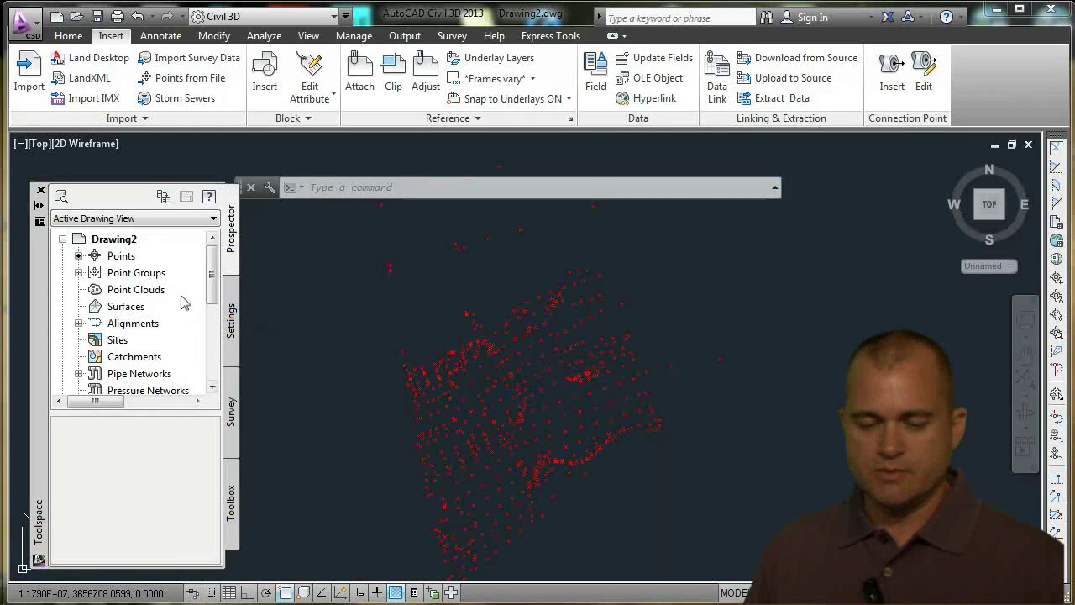
# Create a new point group and name it DTM
pyautogui.click(127, 308)
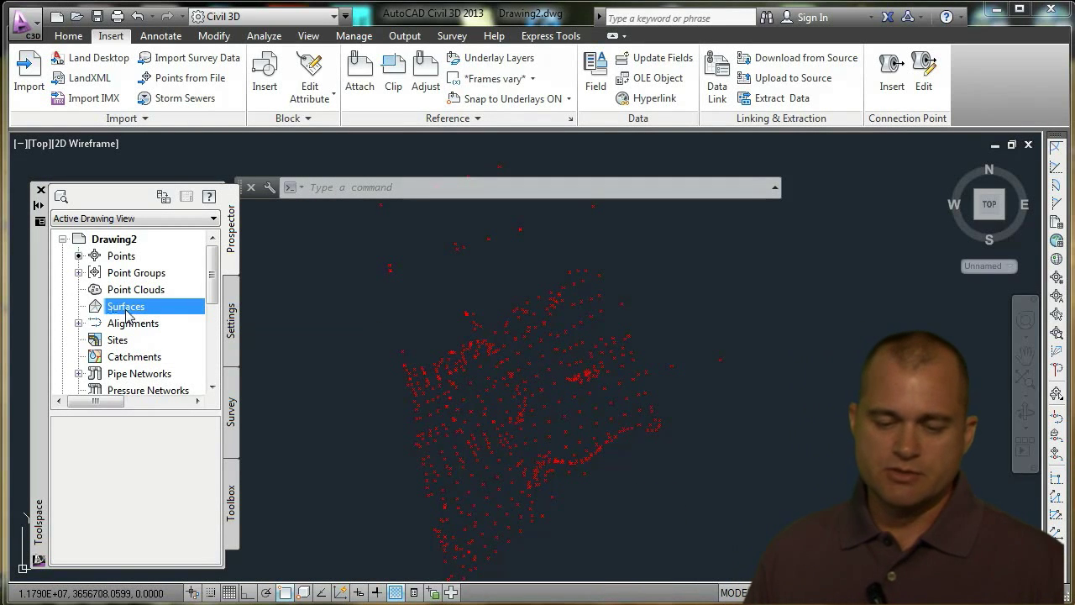
pyautogui.rightClick(126, 275)
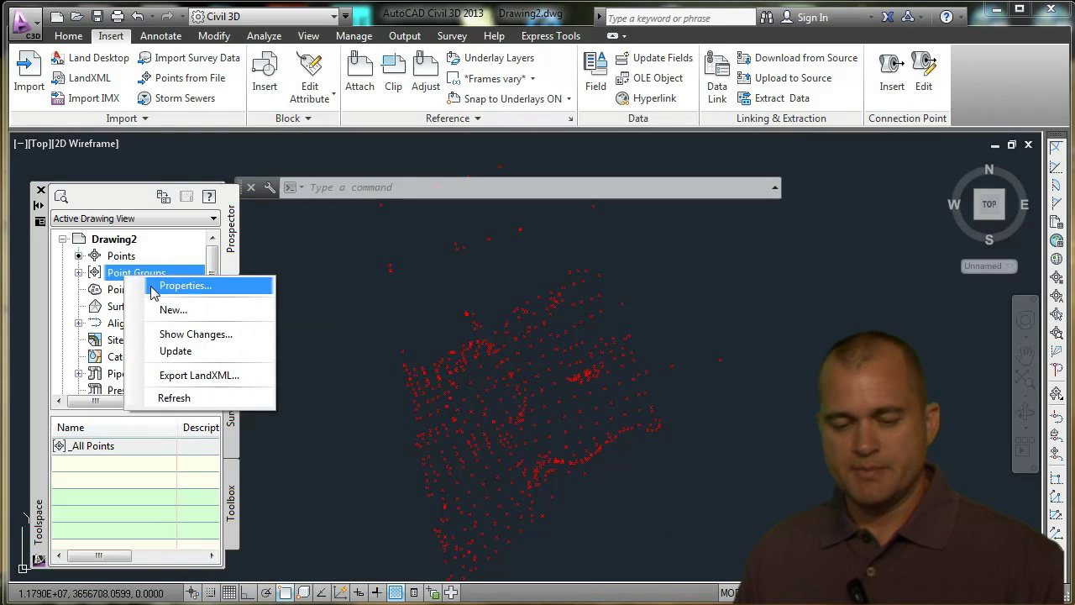
pyautogui.click(173, 309)
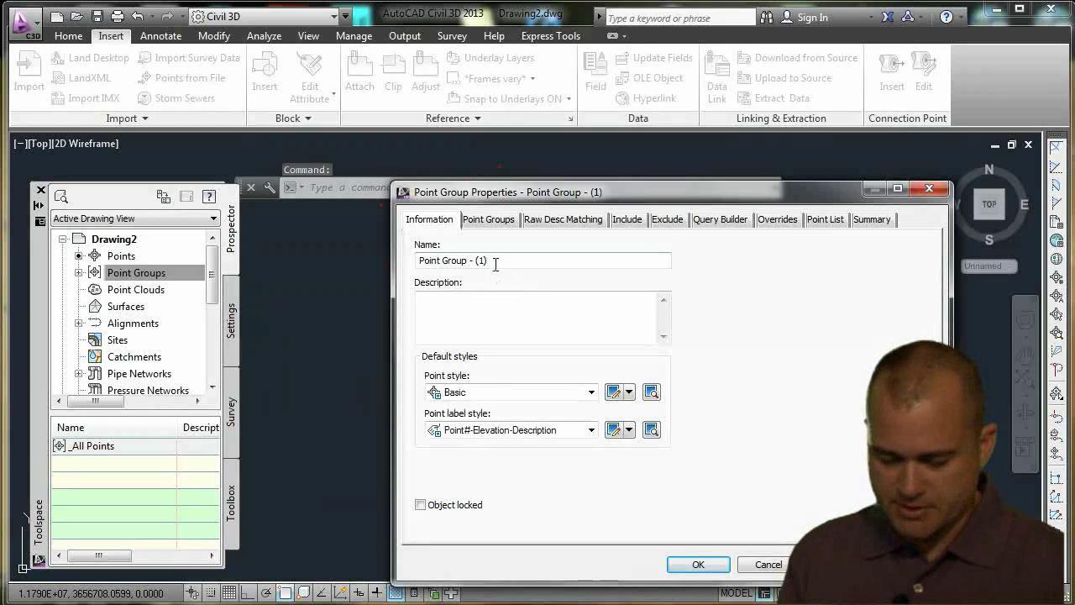
pyautogui.write('DTM')
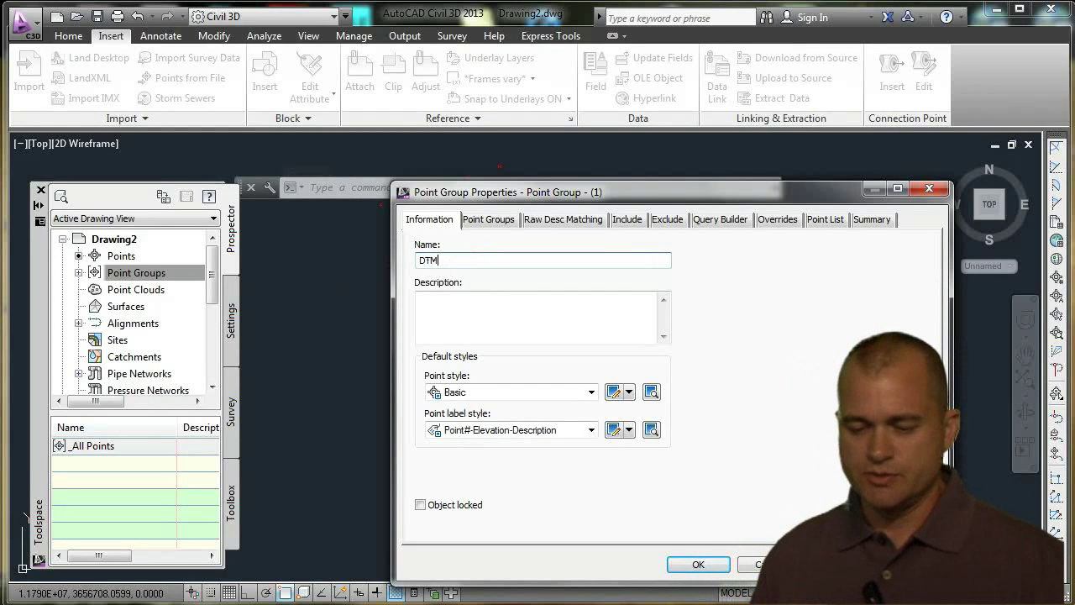
# Set both the point style and the point label style of the DTM group to <none>
pyautogui.click(516, 393)
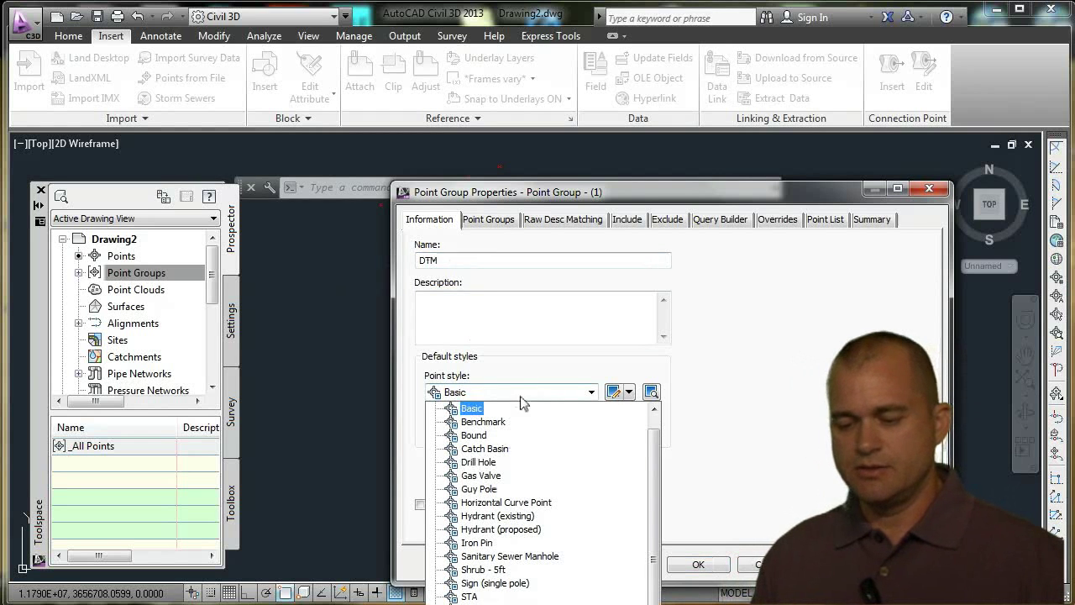
pyautogui.press('Up')
pyautogui.press('Up')
pyautogui.press('Up')
pyautogui.press('Up')
pyautogui.press('Up')
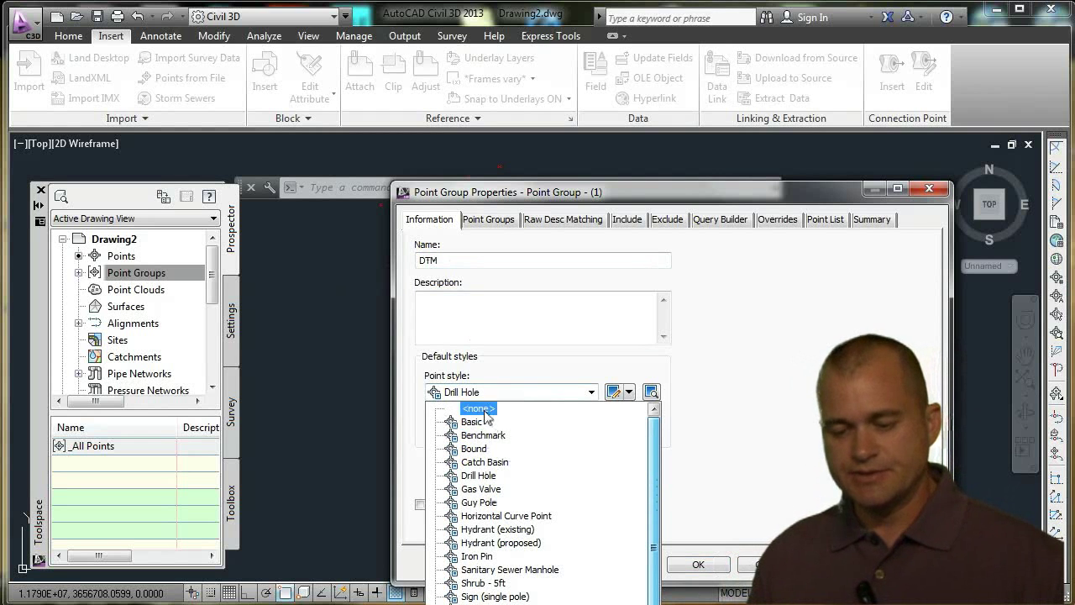
pyautogui.press('Return')
pyautogui.click(513, 432)
pyautogui.press('Up')
pyautogui.press('Up')
pyautogui.press('Up')
pyautogui.press('Up')
pyautogui.press('Up')
pyautogui.press('Up')
pyautogui.press('Up')
pyautogui.press('Return')
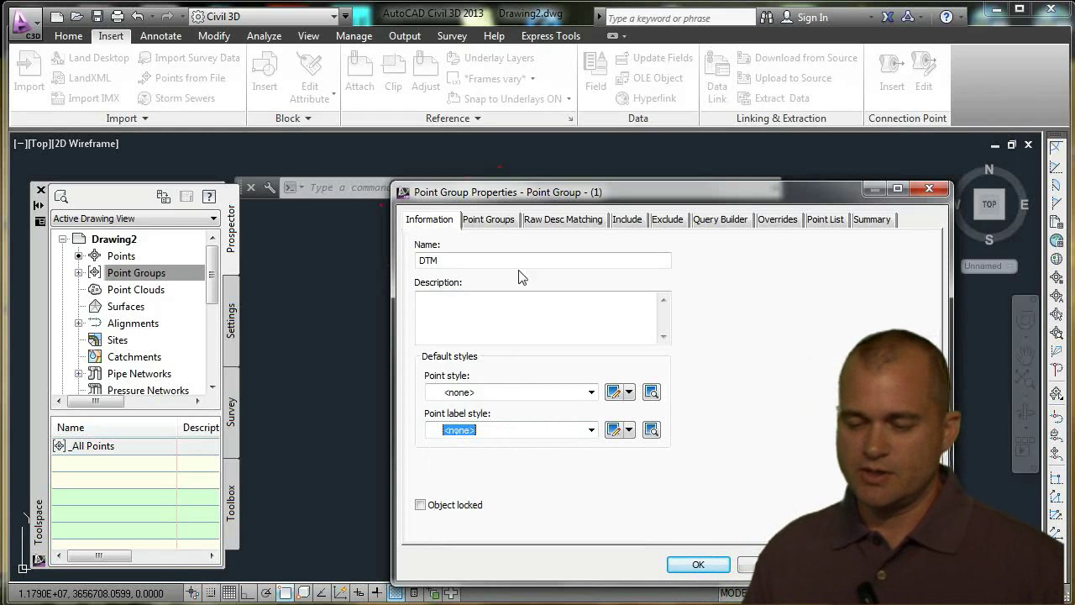
# Include all points in the DTM point group, review its point list and accept the group properties
pyautogui.click(627, 222)
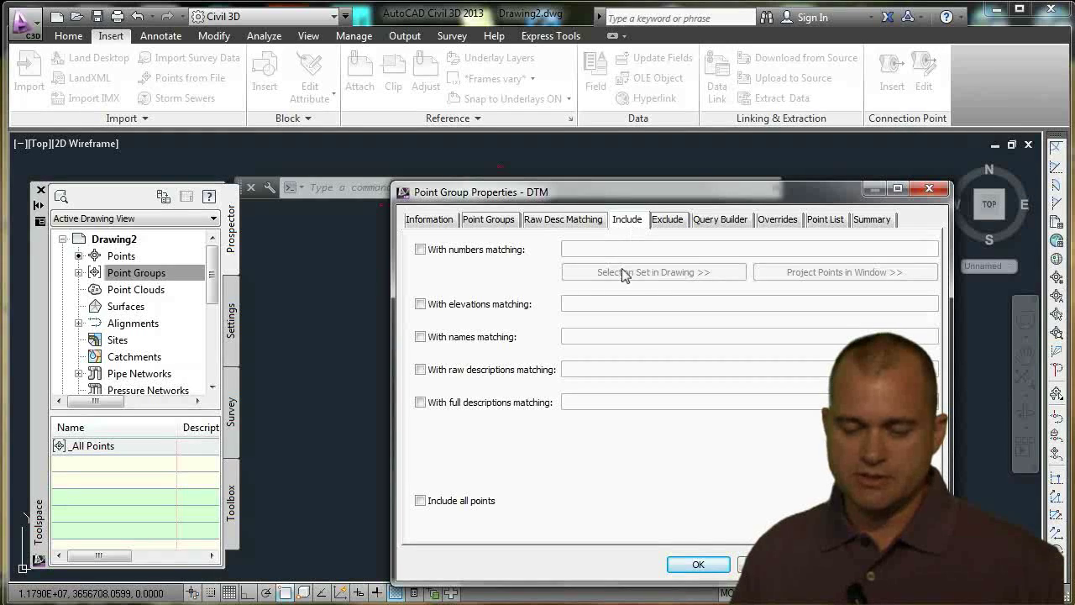
pyautogui.click(420, 500)
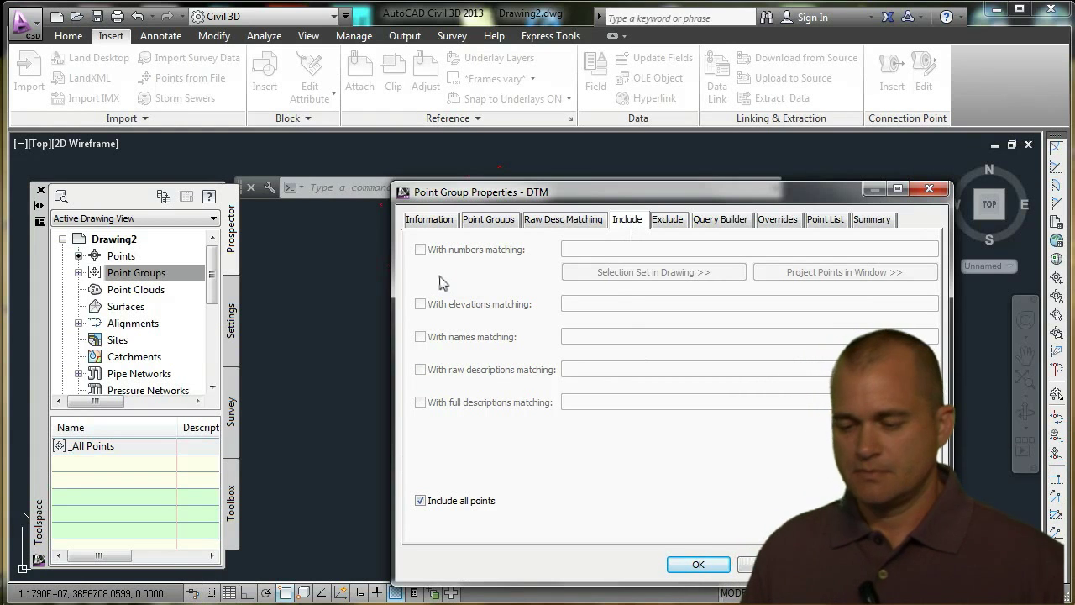
pyautogui.click(824, 219)
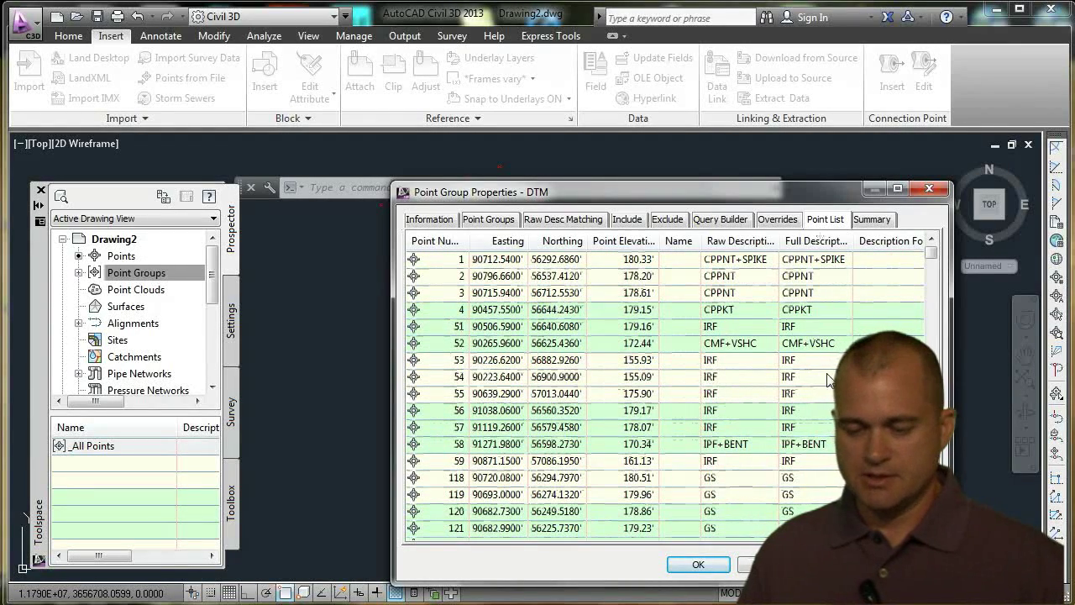
pyautogui.click(698, 564)
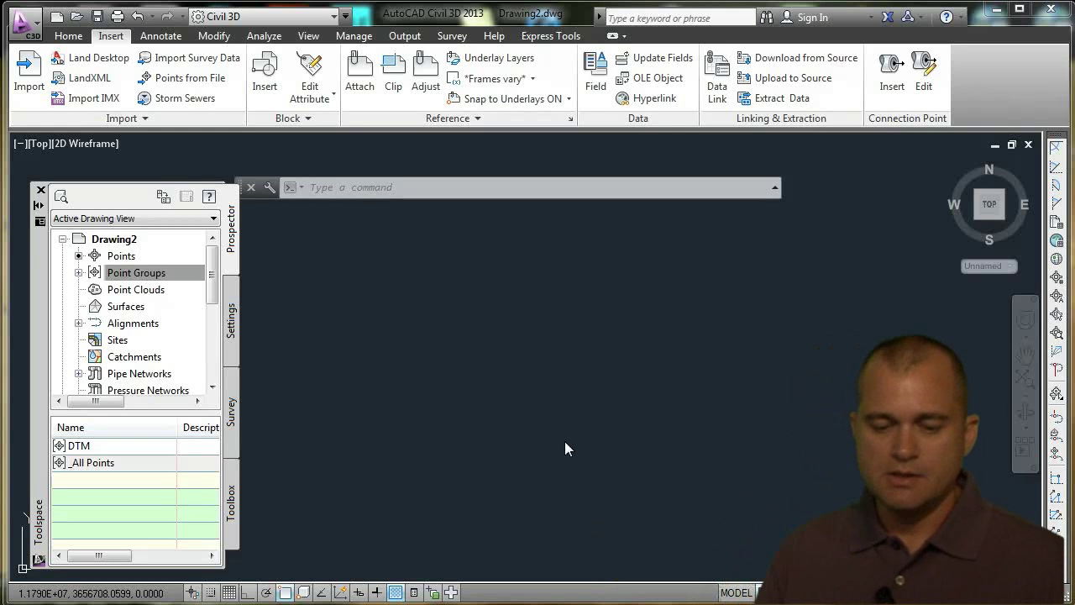
# Start a new TIN surface and name it Existing Ground
pyautogui.rightClick(136, 308)
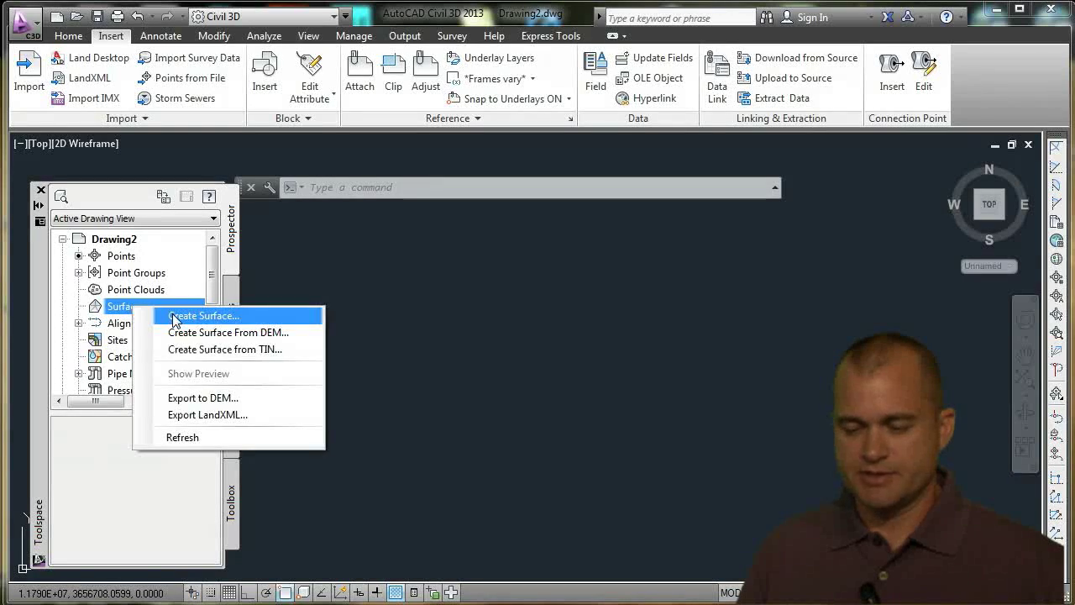
pyautogui.click(174, 317)
pyautogui.moveTo(650, 225); pyautogui.dragTo(477, 142)
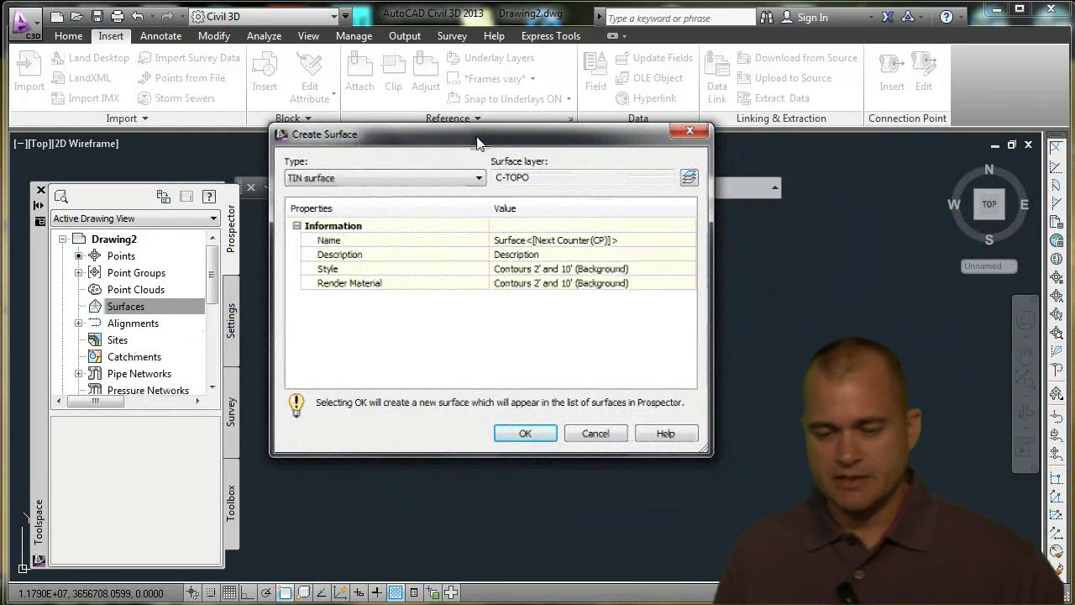
pyautogui.click(536, 243)
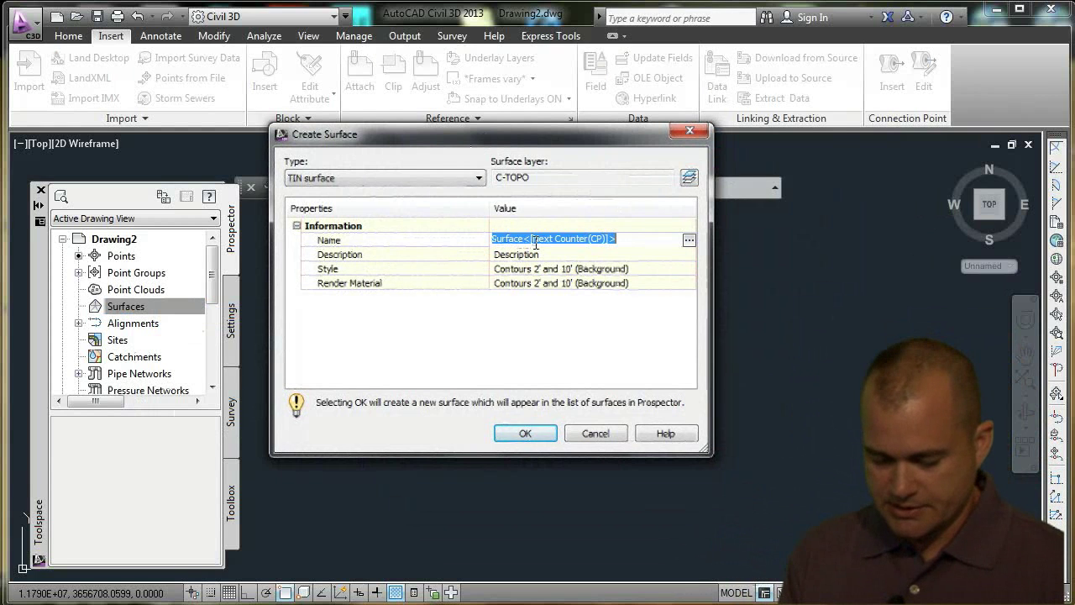
pyautogui.write('Exist')
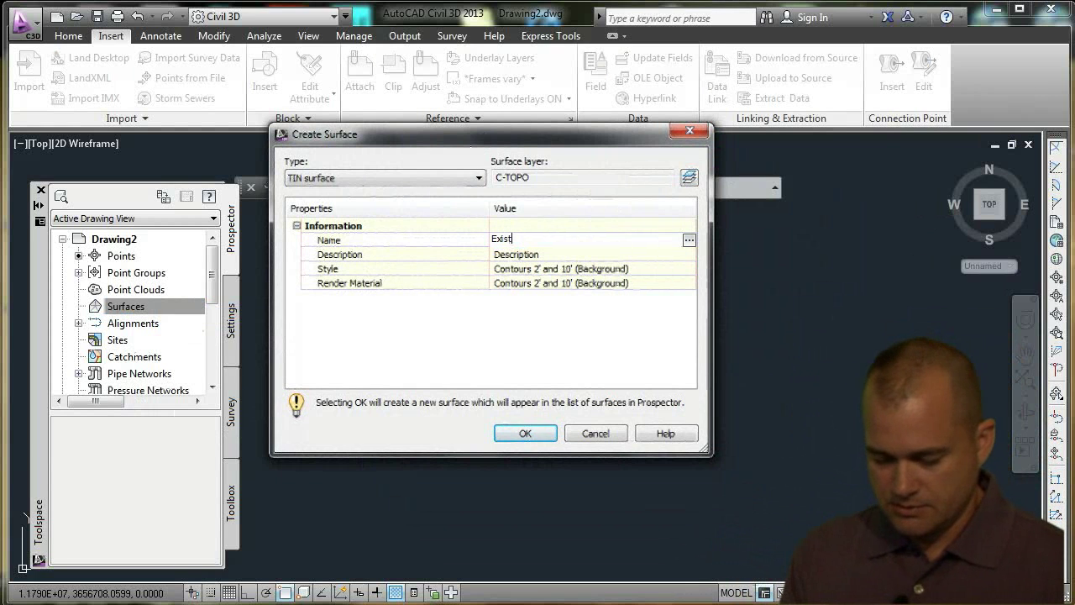
pyautogui.write('ing Ground')
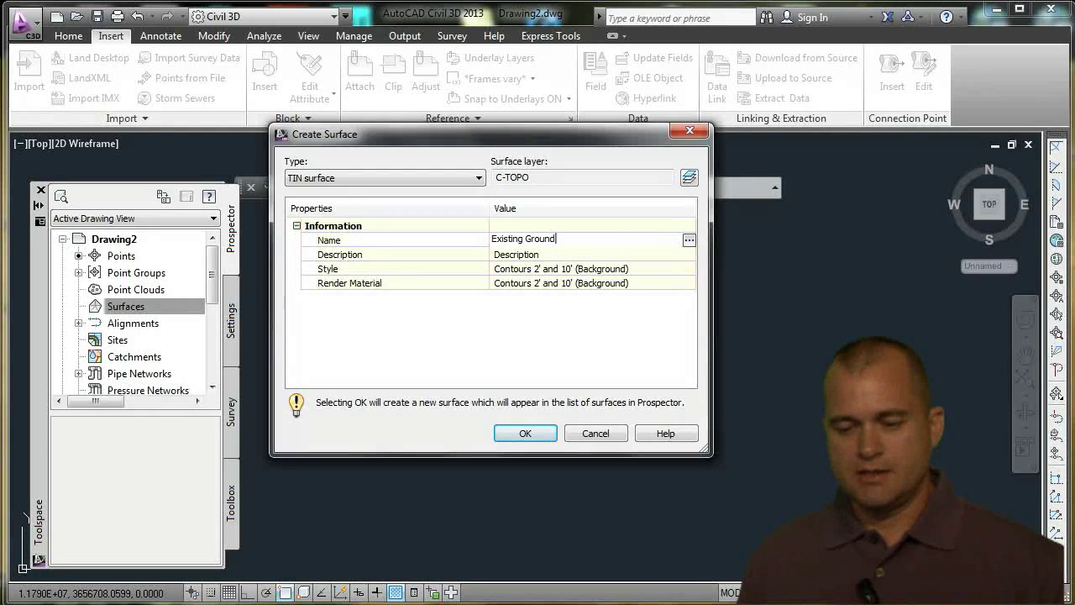
pyautogui.press('Return')
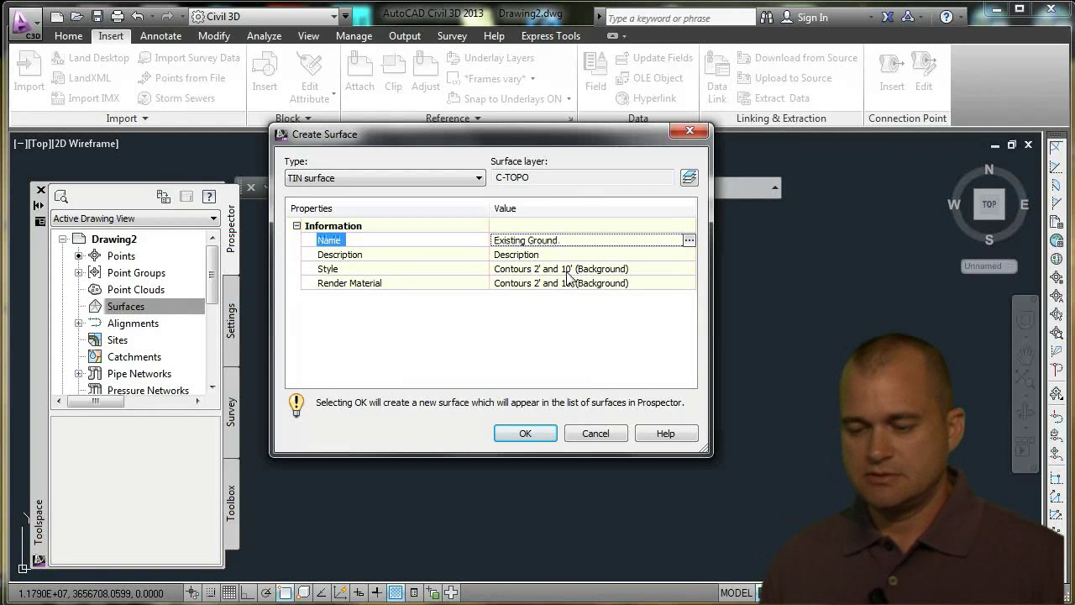
# Set the new surface's style to Contours 1' and 5' (Background) and create the surface
pyautogui.click(567, 272)
pyautogui.click(689, 269)
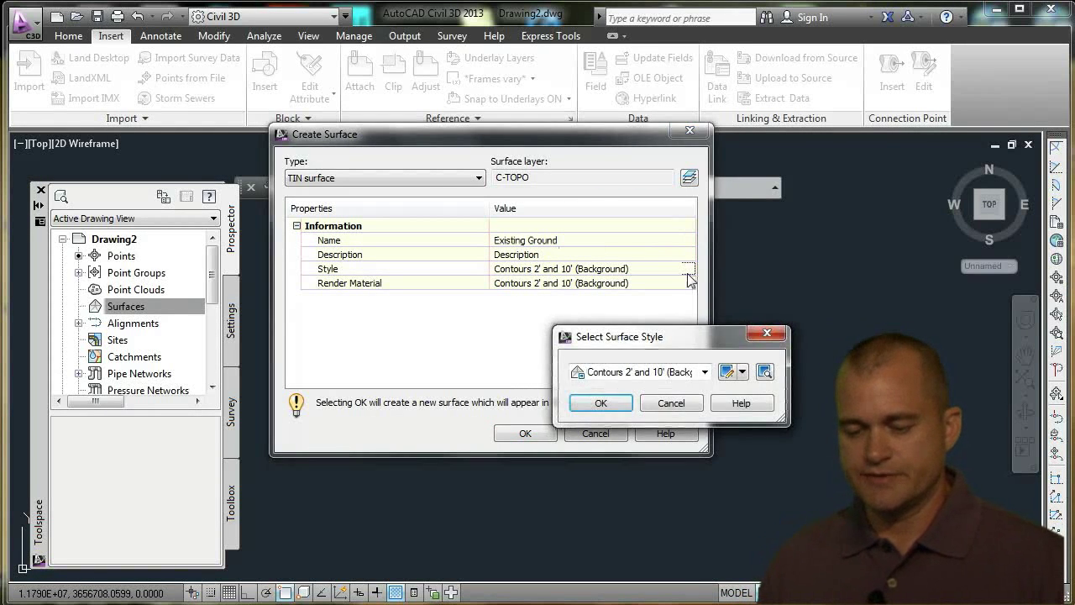
pyautogui.moveTo(668, 349); pyautogui.dragTo(411, 327)
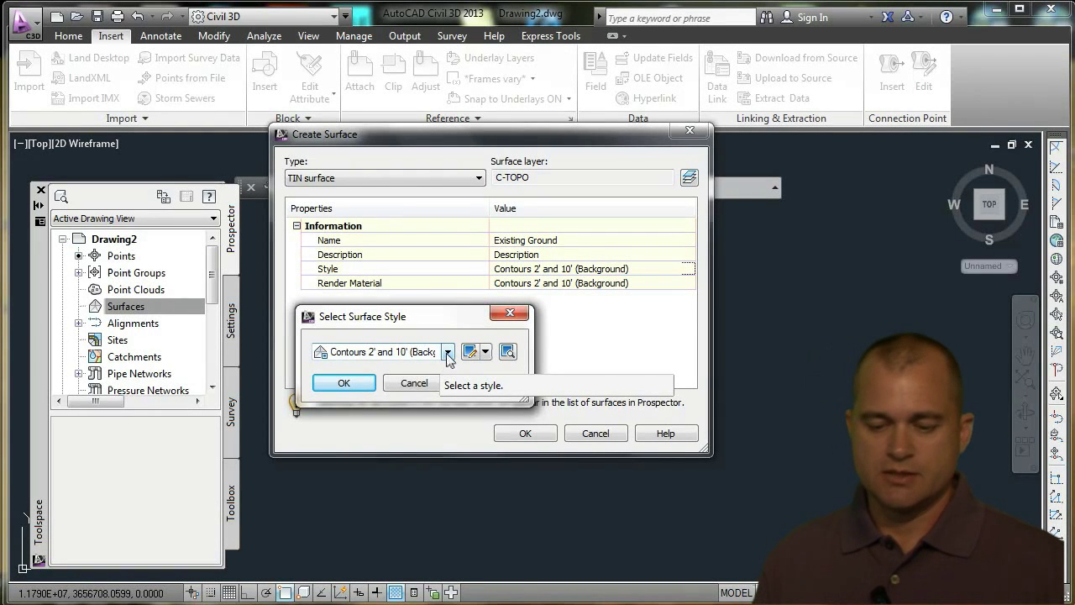
pyautogui.click(447, 353)
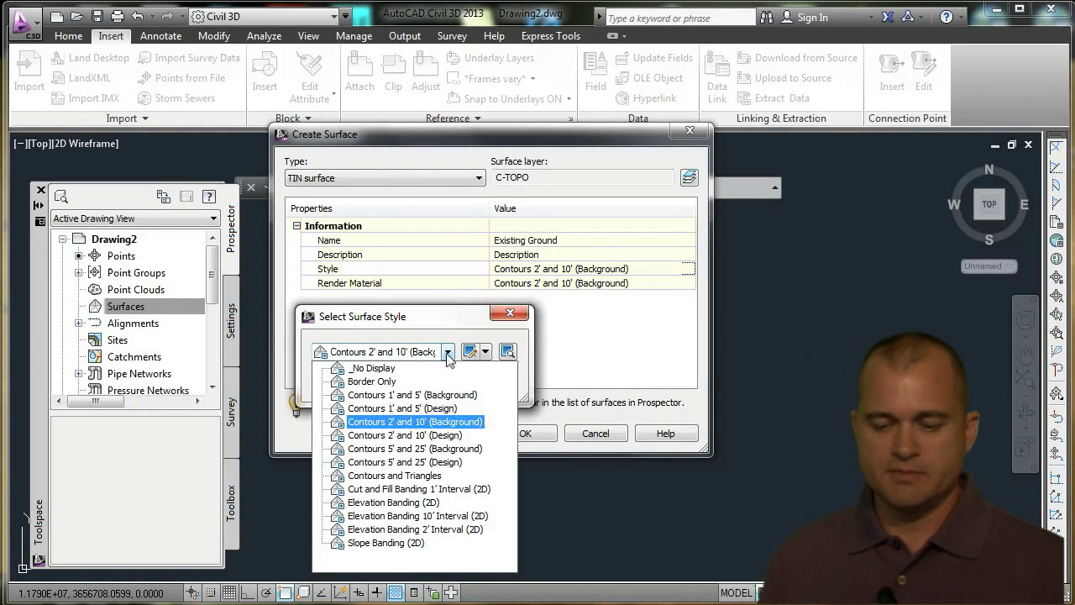
pyautogui.click(412, 394)
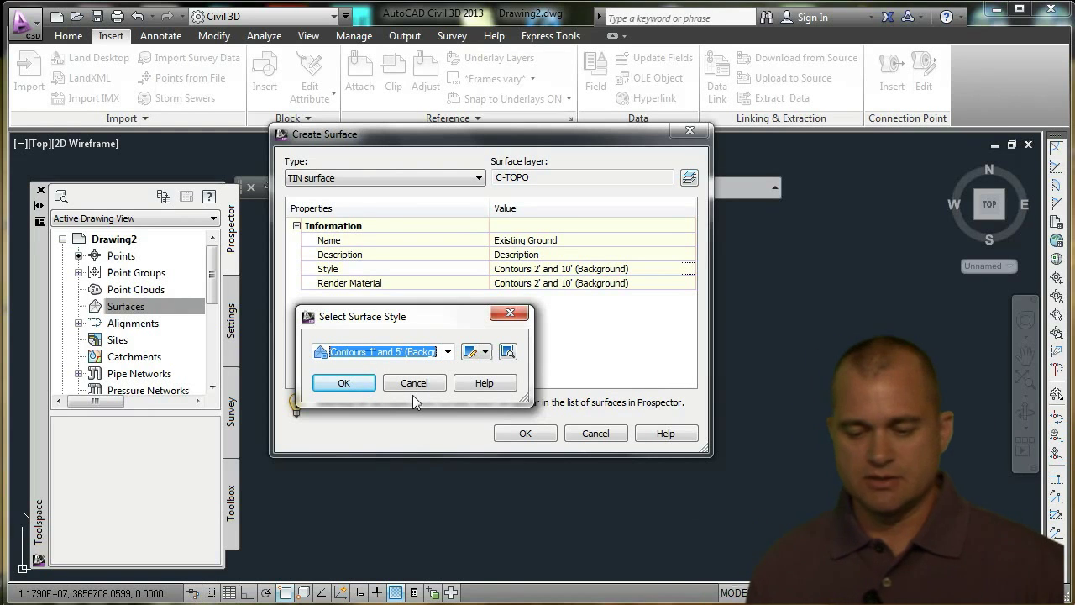
pyautogui.click(351, 384)
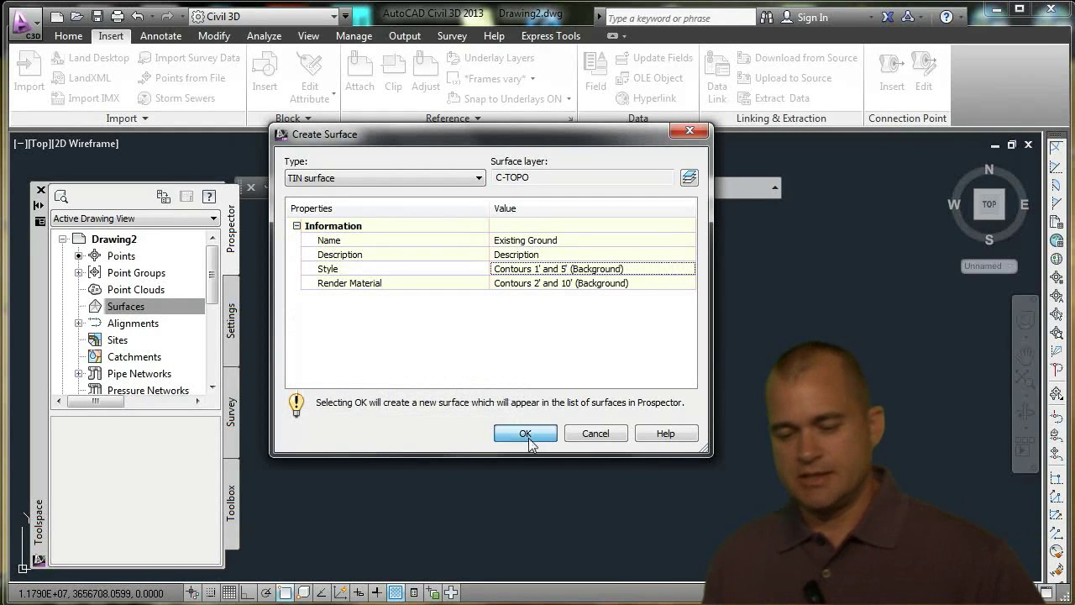
pyautogui.click(526, 433)
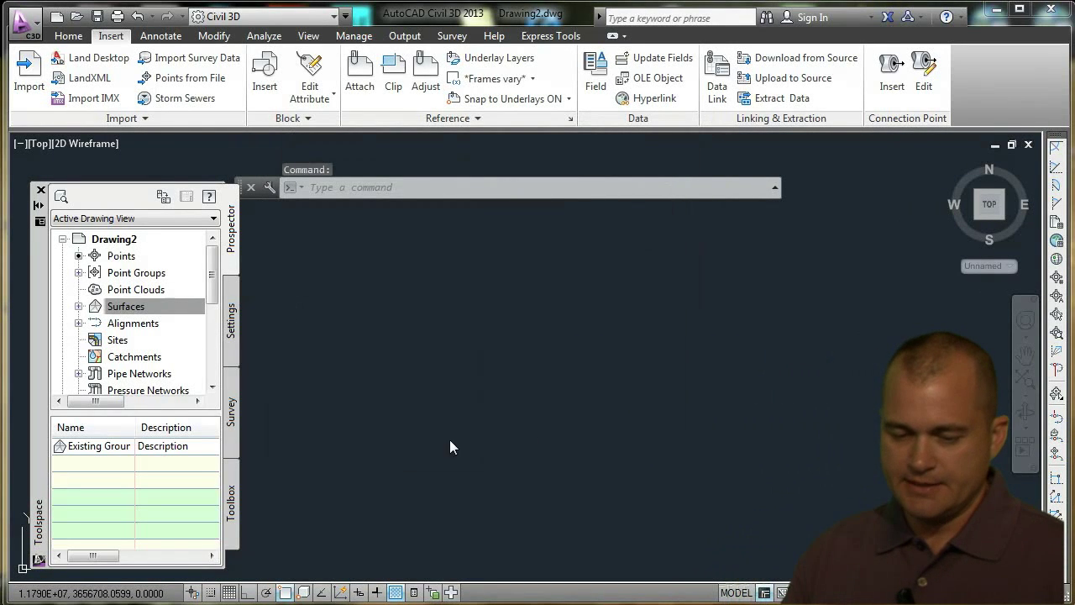
# Expand the Existing Ground surface down to its definition items and enlarge the Toolspace to show them fully
pyautogui.click(126, 306)
pyautogui.click(78, 307)
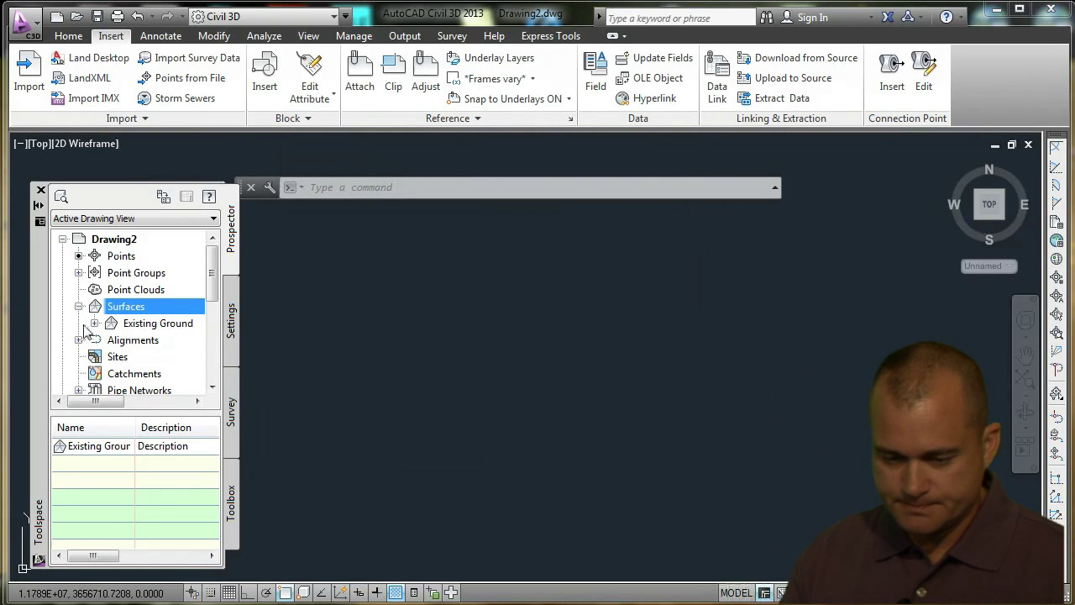
pyautogui.click(94, 324)
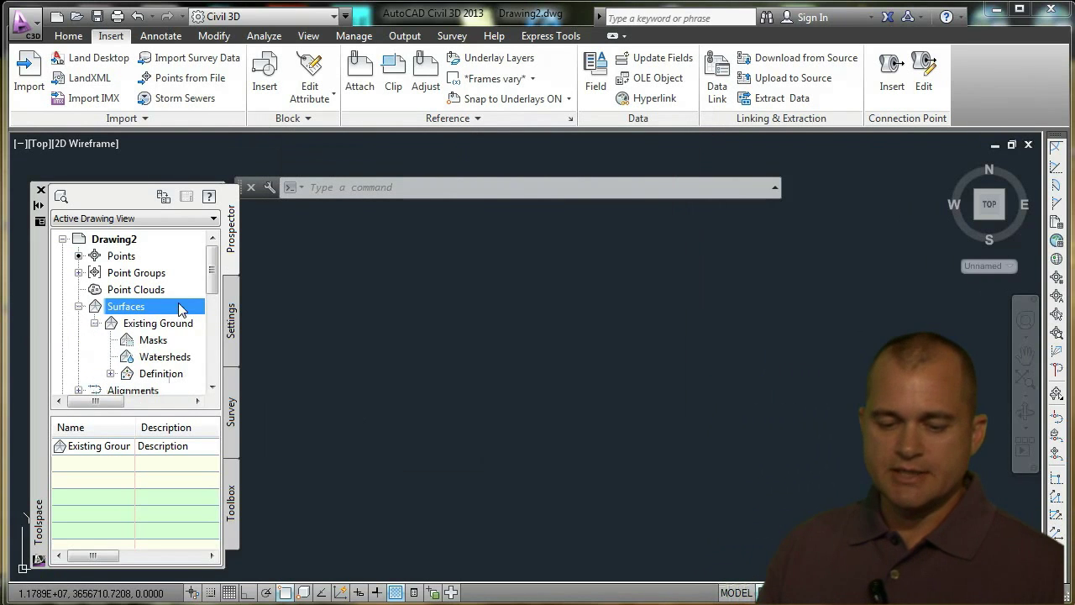
pyautogui.click(157, 326)
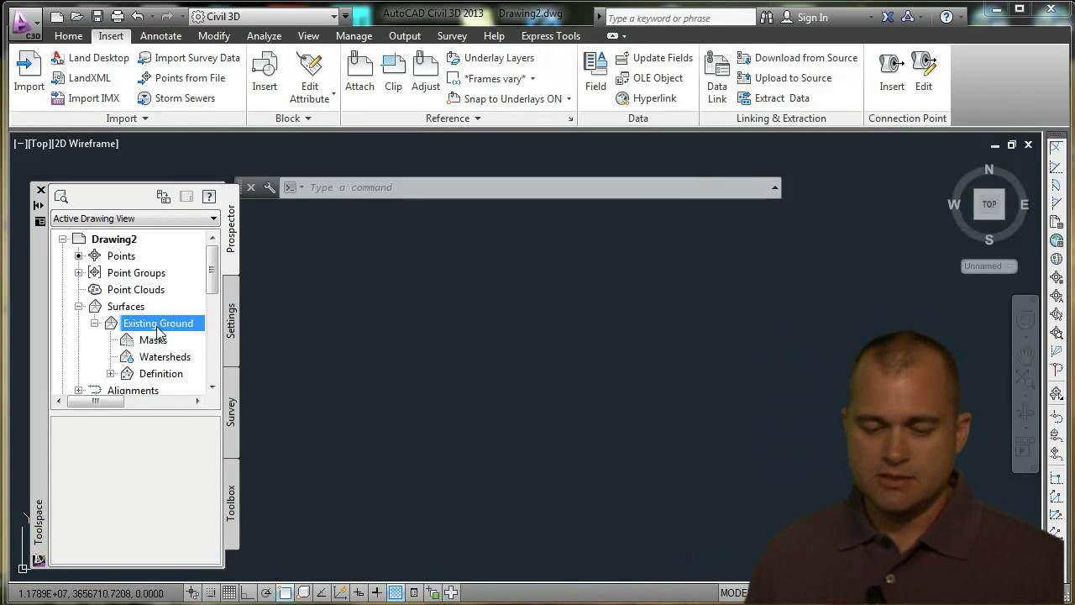
pyautogui.click(110, 373)
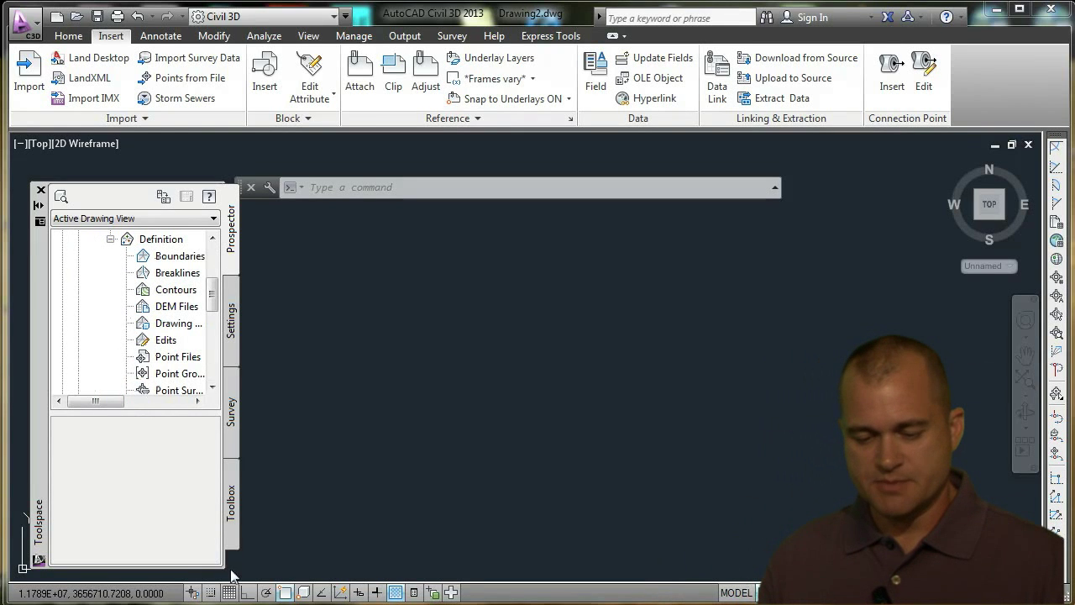
pyautogui.moveTo(234, 576); pyautogui.dragTo(294, 581)
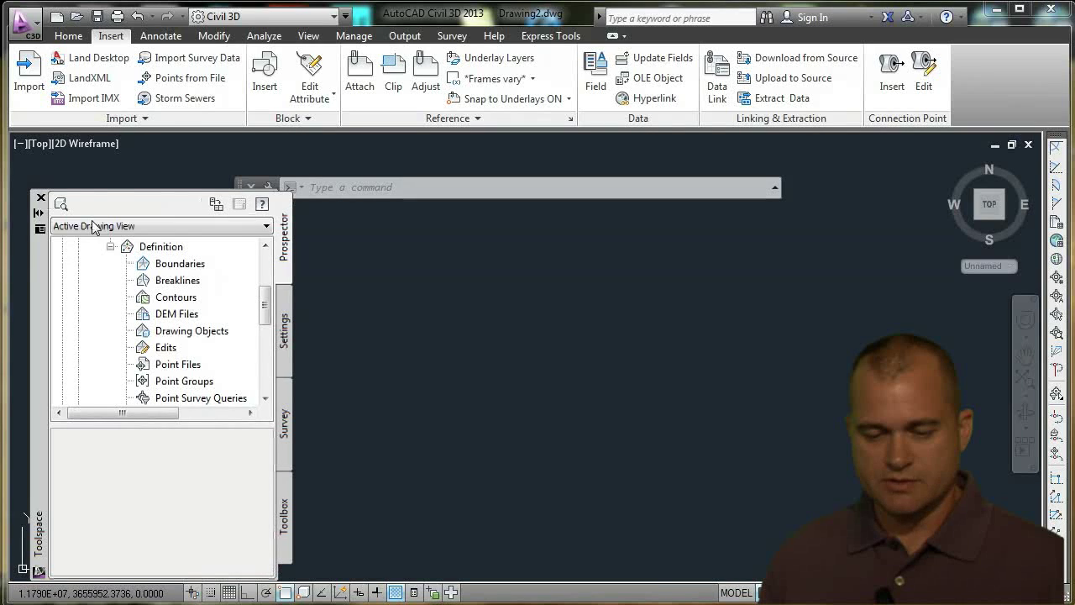
pyautogui.moveTo(105, 186); pyautogui.dragTo(105, 134)
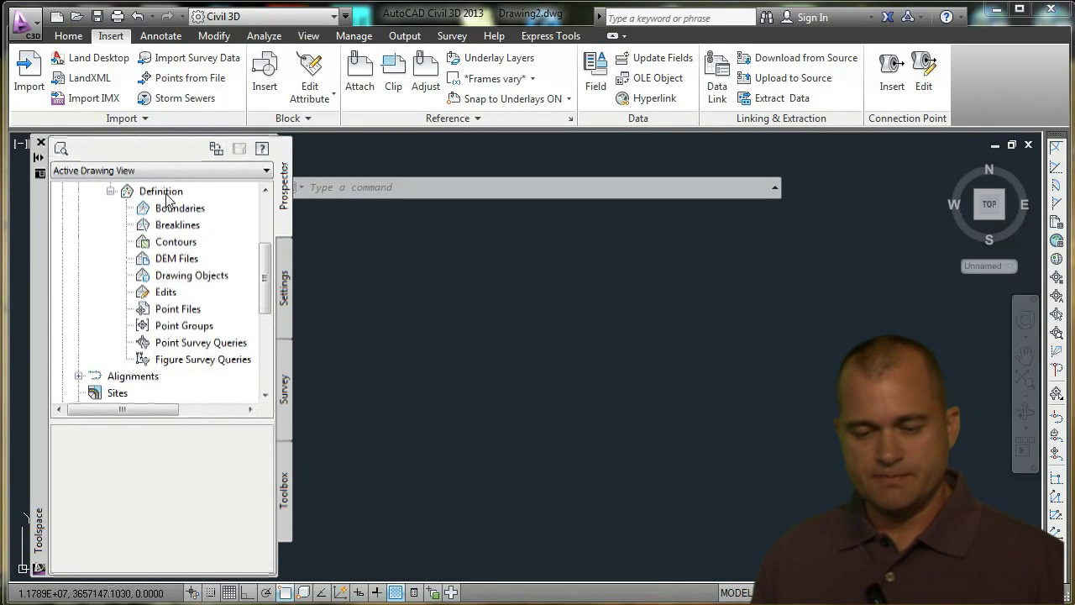
# Add the DTM point group to the Existing Ground surface definition, read the event description and dismiss the event viewer
pyautogui.rightClick(178, 327)
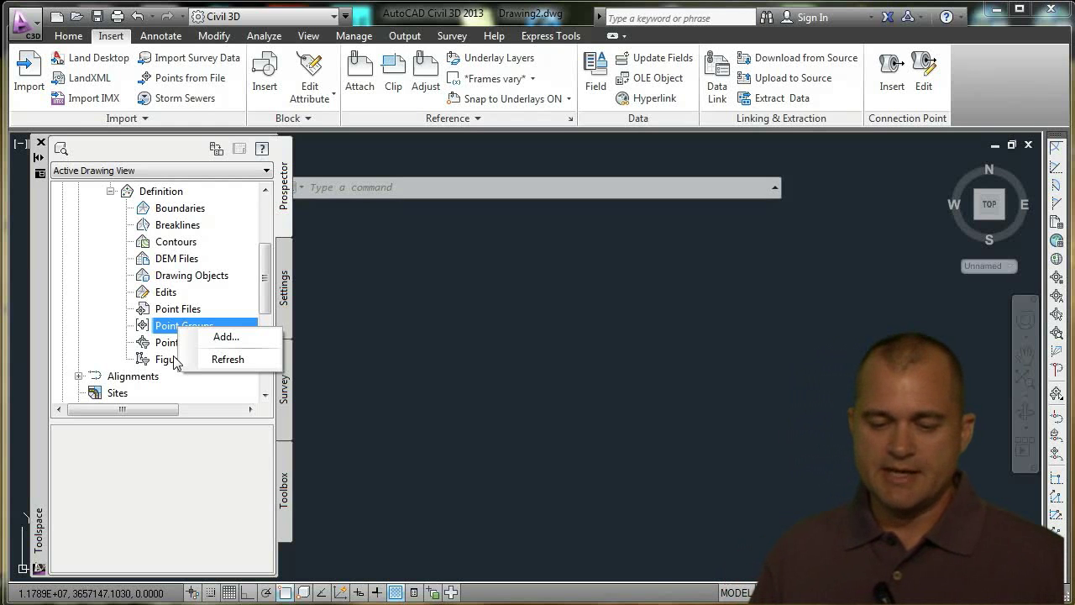
pyautogui.click(247, 359)
pyautogui.click(562, 356)
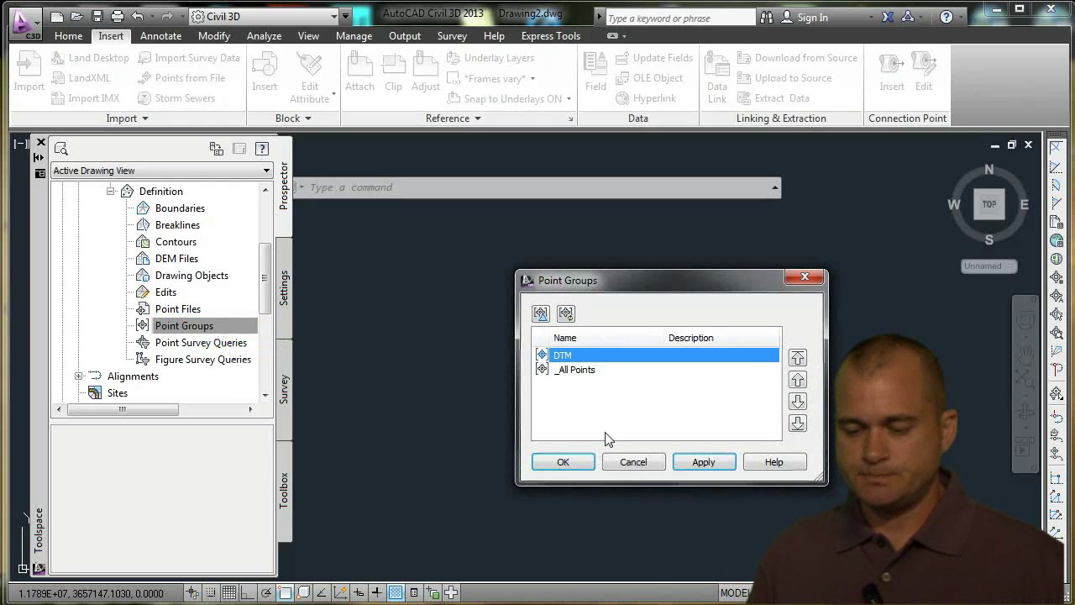
pyautogui.click(574, 467)
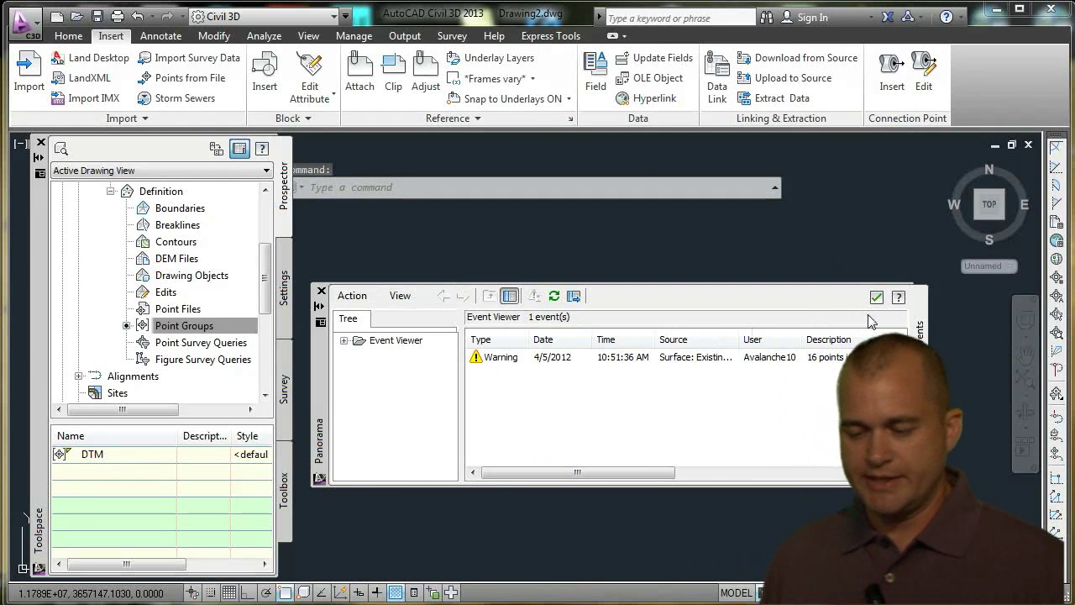
pyautogui.moveTo(660, 473); pyautogui.dragTo(773, 473)
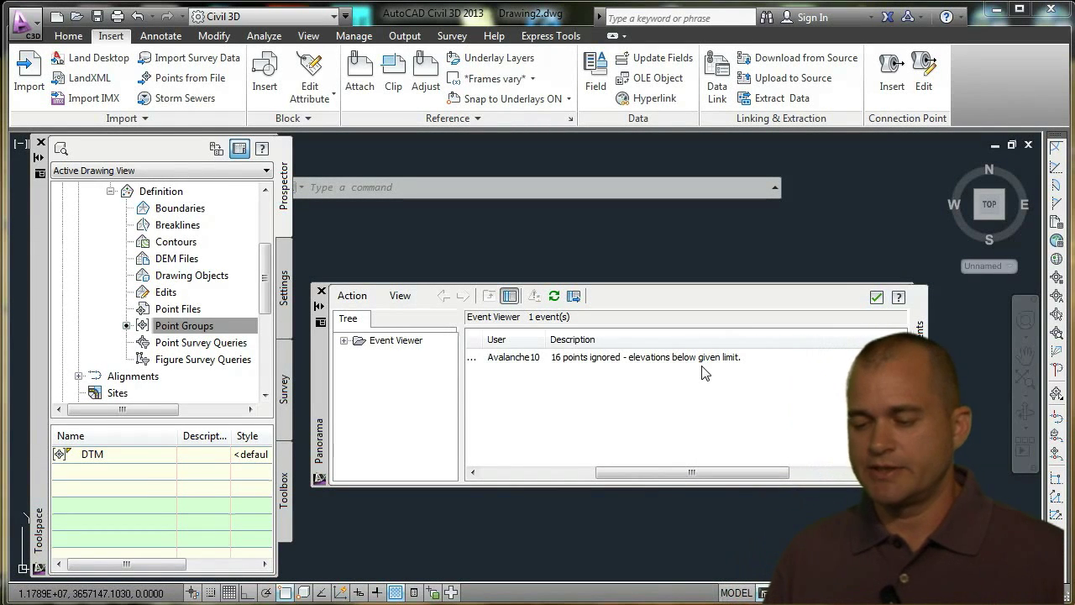
pyautogui.click(876, 296)
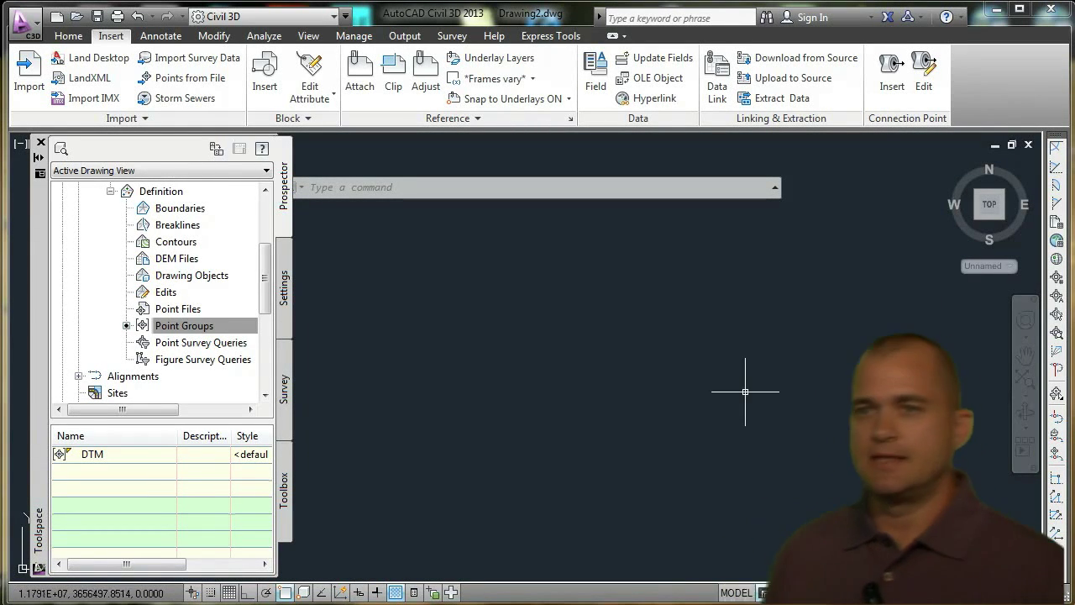
# Attach the Property drawing as an external reference with its insertion point fixed at 0,0,0
pyautogui.moveTo(620, 434)
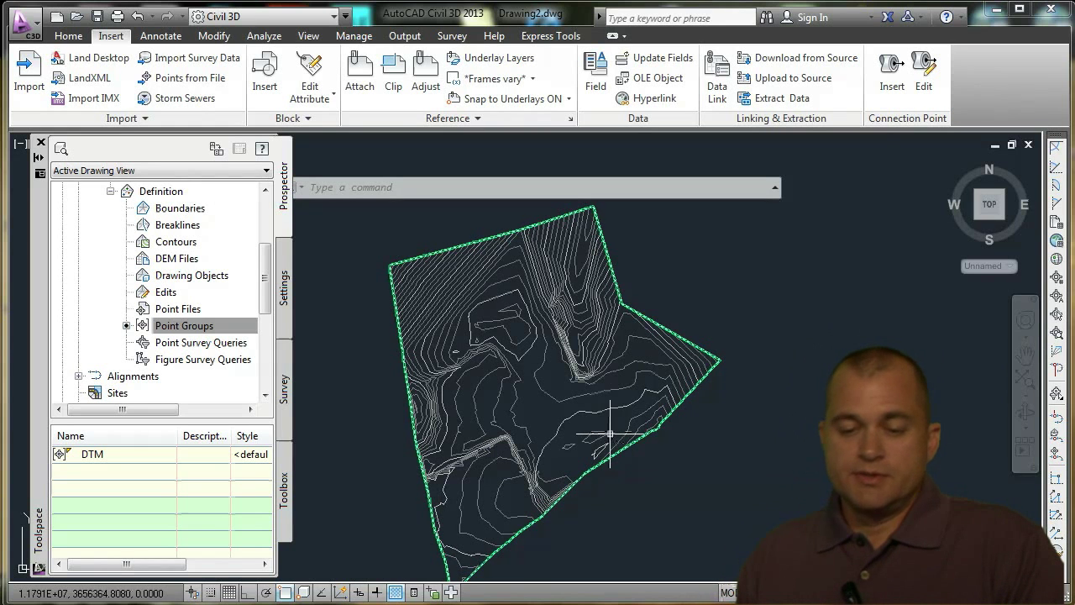
pyautogui.click(357, 85)
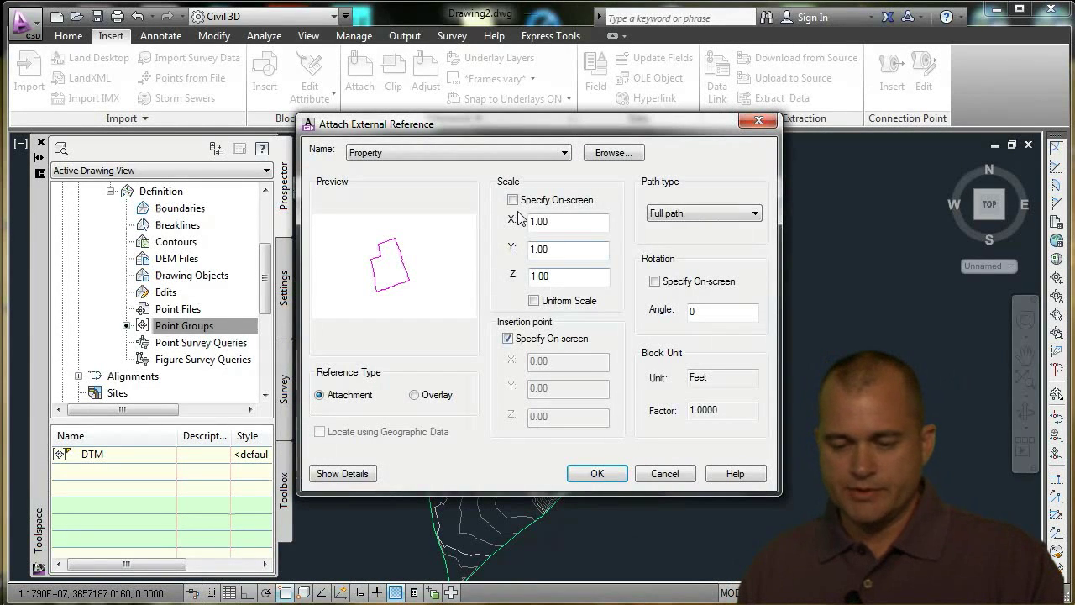
pyautogui.click(508, 339)
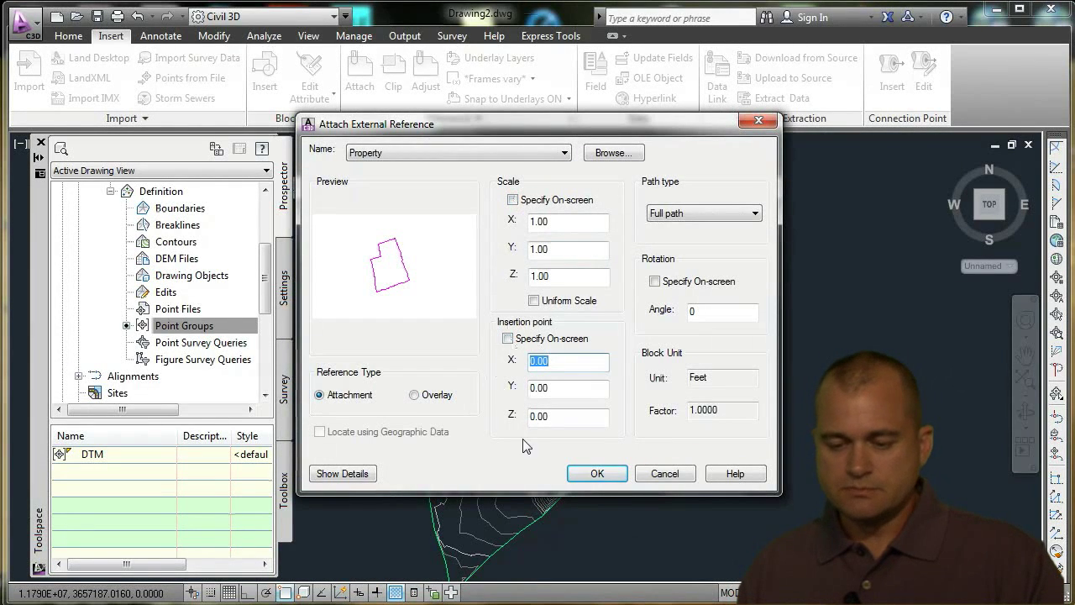
pyautogui.click(572, 483)
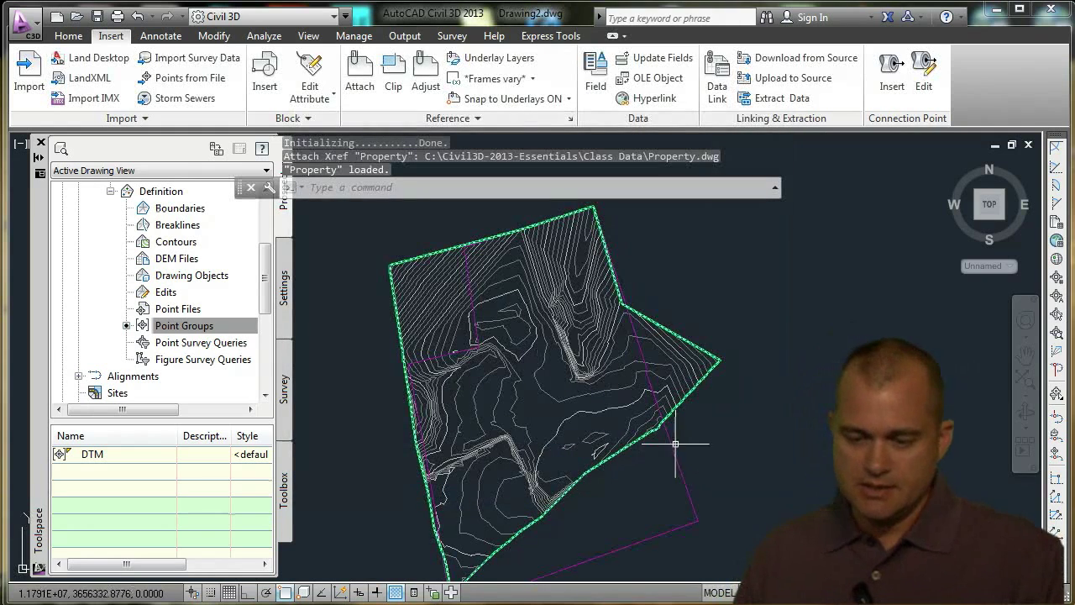
pyautogui.moveTo(702, 456); pyautogui.dragTo(689, 423, button='middle')
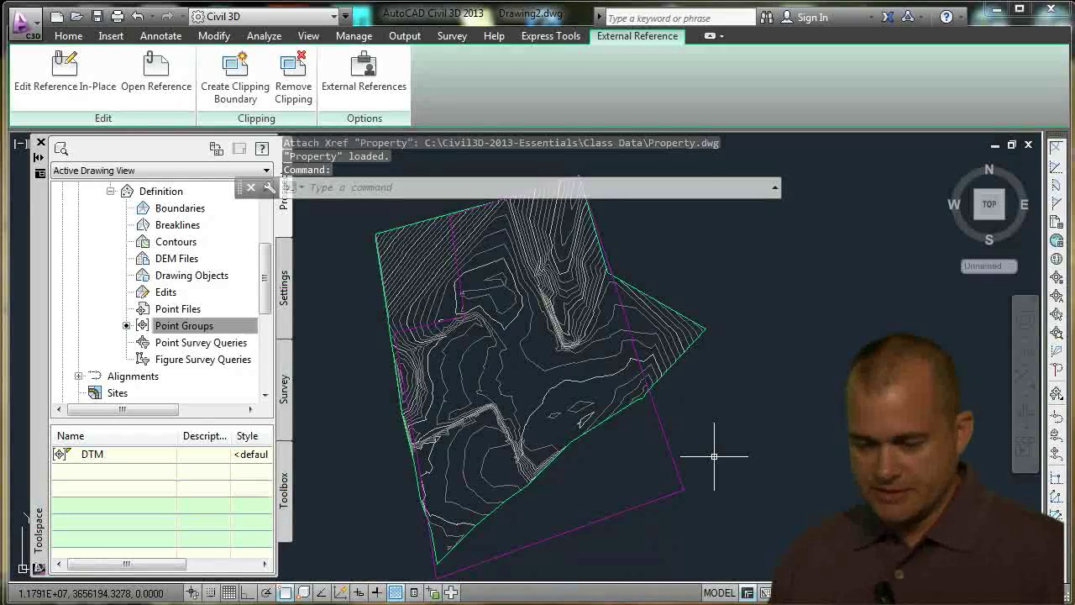
pyautogui.press('Escape')
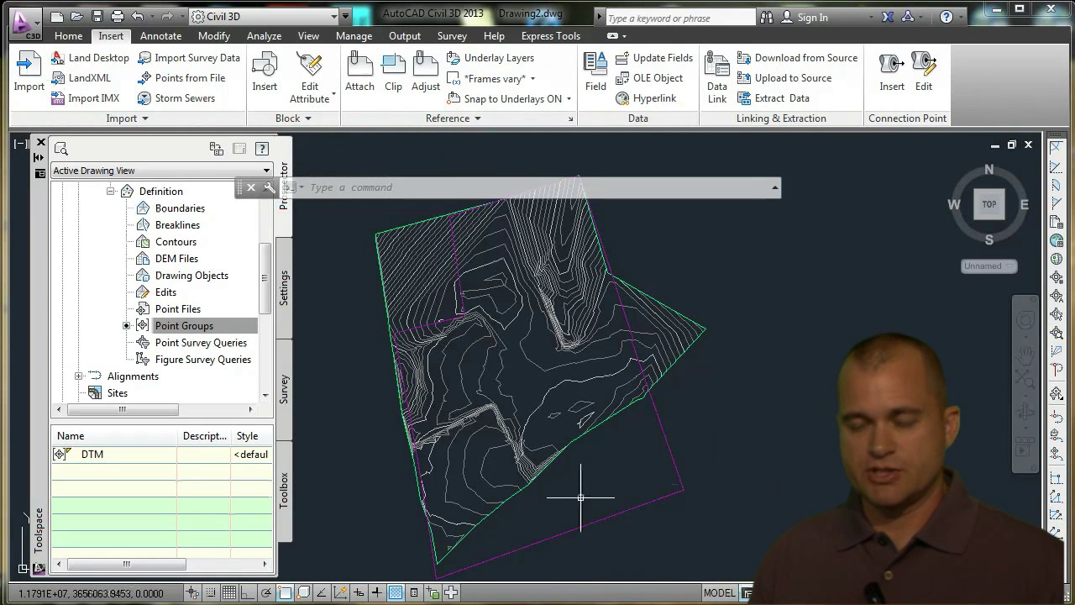
pyautogui.moveTo(583, 496); pyautogui.dragTo(578, 468, button='middle')
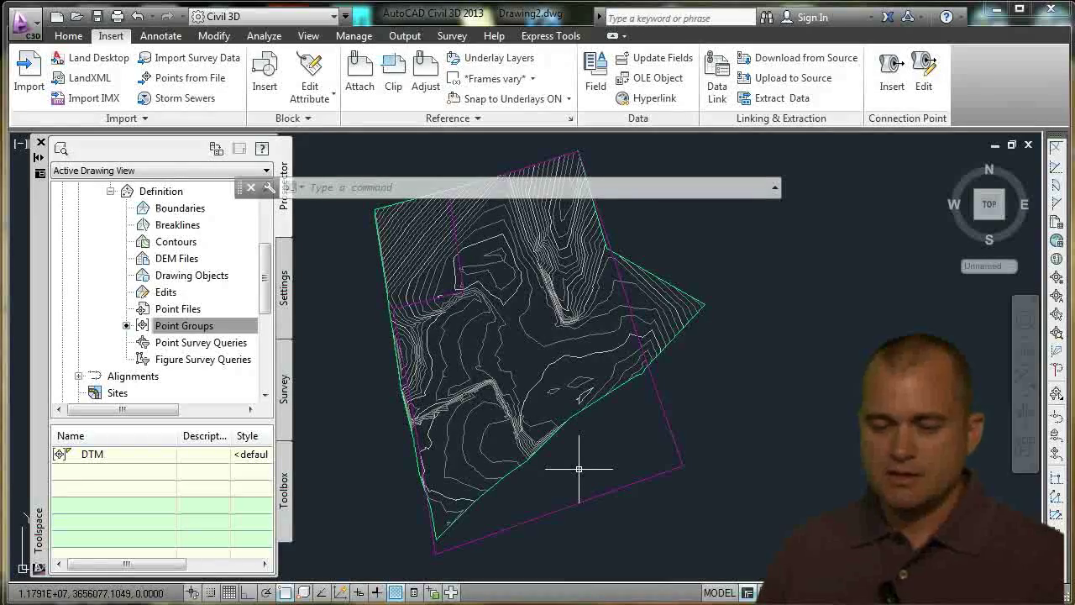
# Change the Existing Ground surface's style to Border Only in its surface properties
pyautogui.click(478, 298)
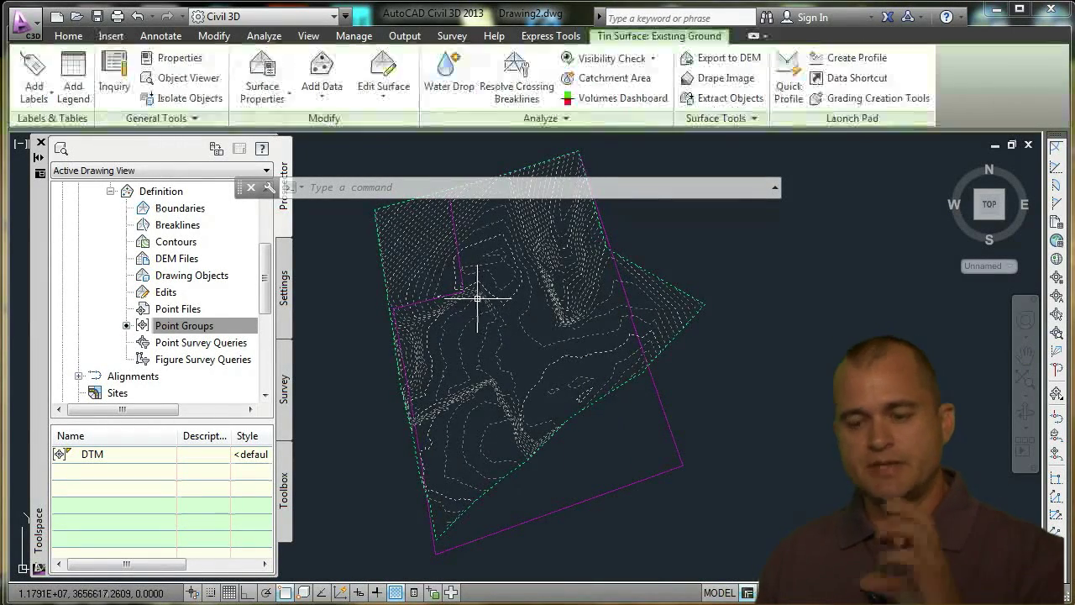
pyautogui.moveTo(478, 298)
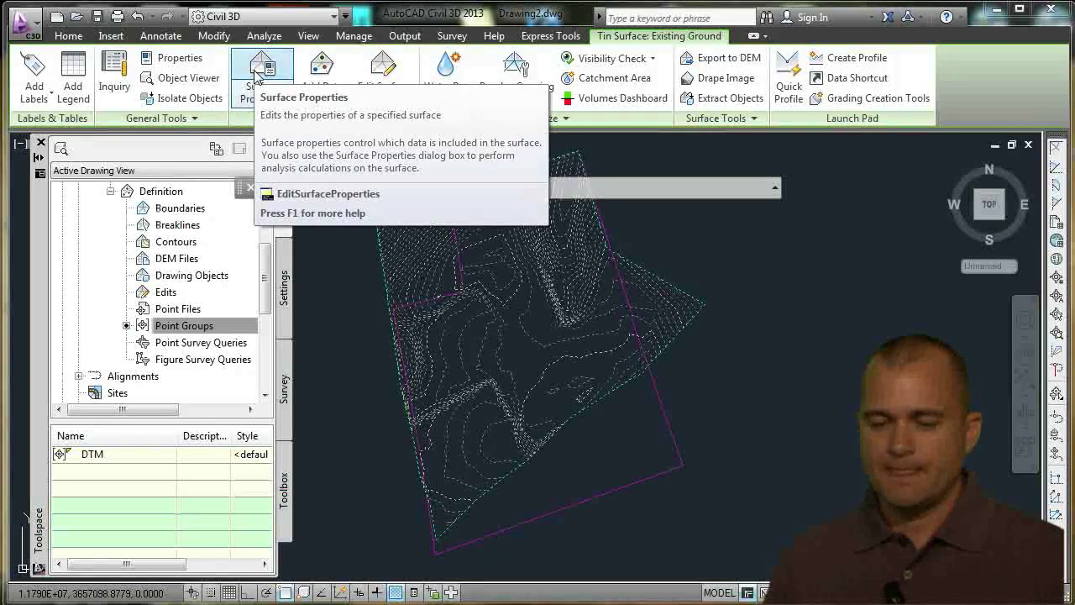
pyautogui.click(258, 74)
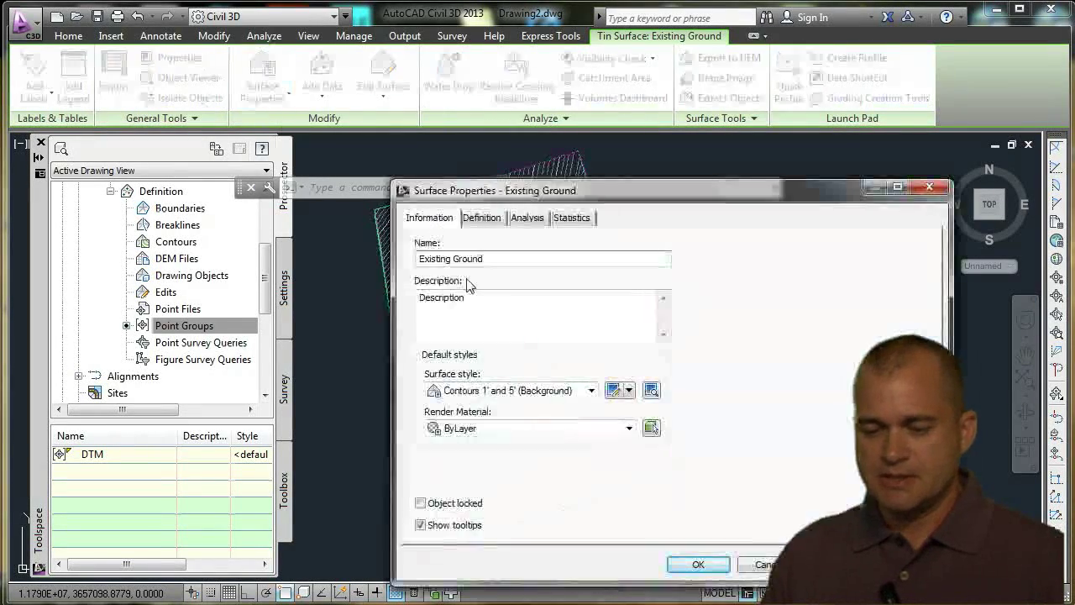
pyautogui.moveTo(498, 190); pyautogui.dragTo(411, 78)
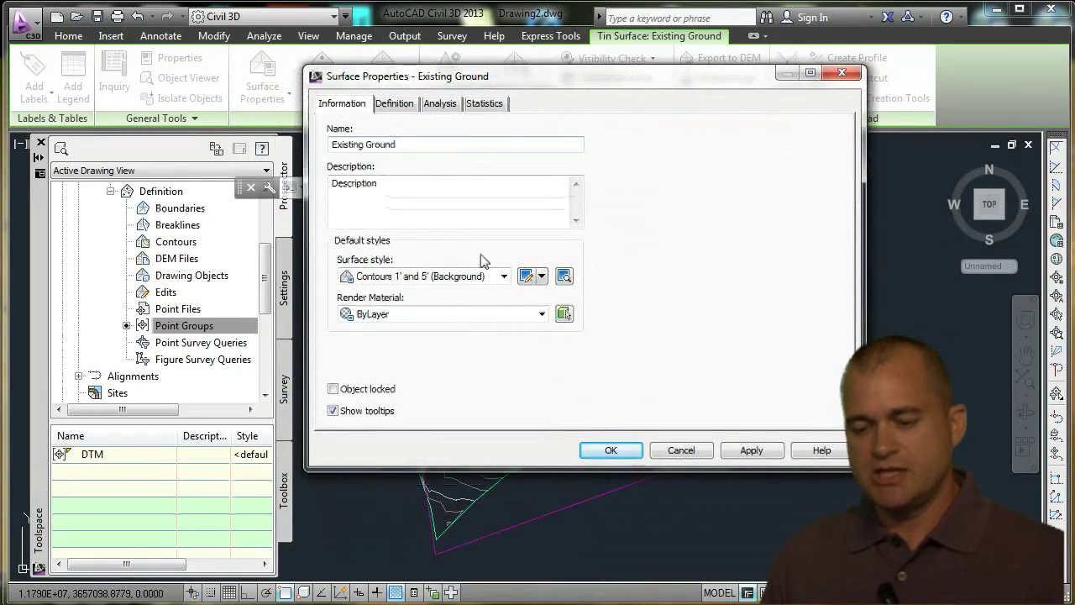
pyautogui.click(503, 276)
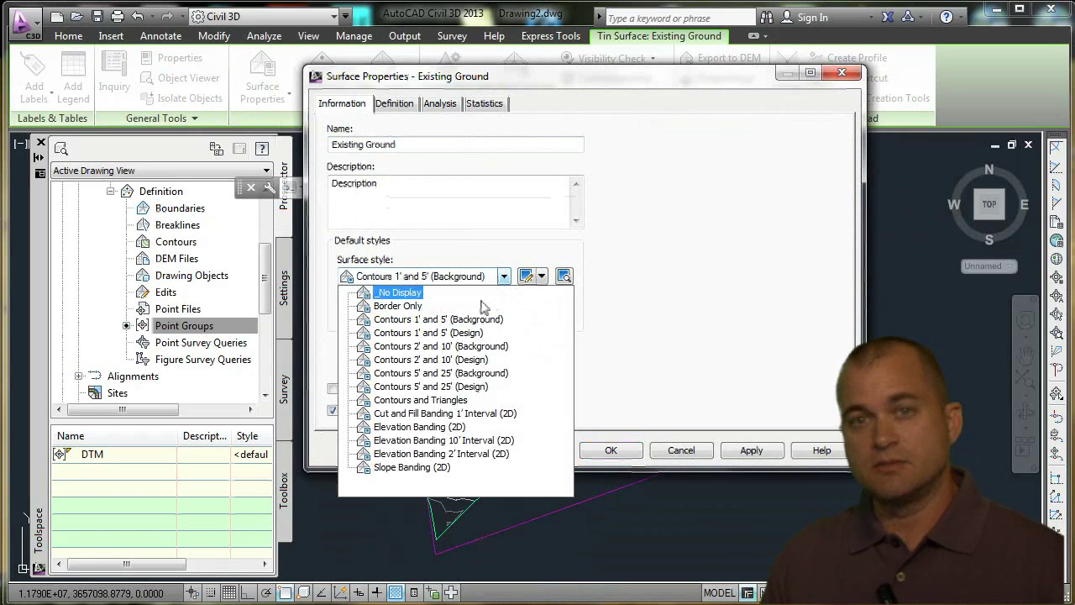
pyautogui.click(389, 308)
pyautogui.click(613, 450)
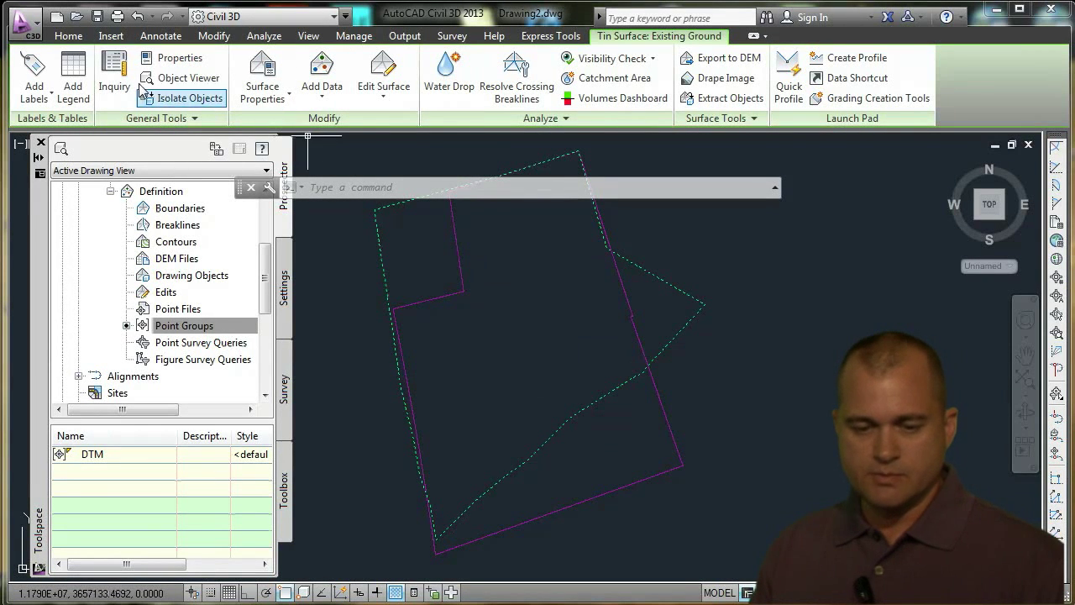
# Start creating parcels from objects, using the Xref option to select all the property boundary lines in the referenced drawing
pyautogui.click(63, 36)
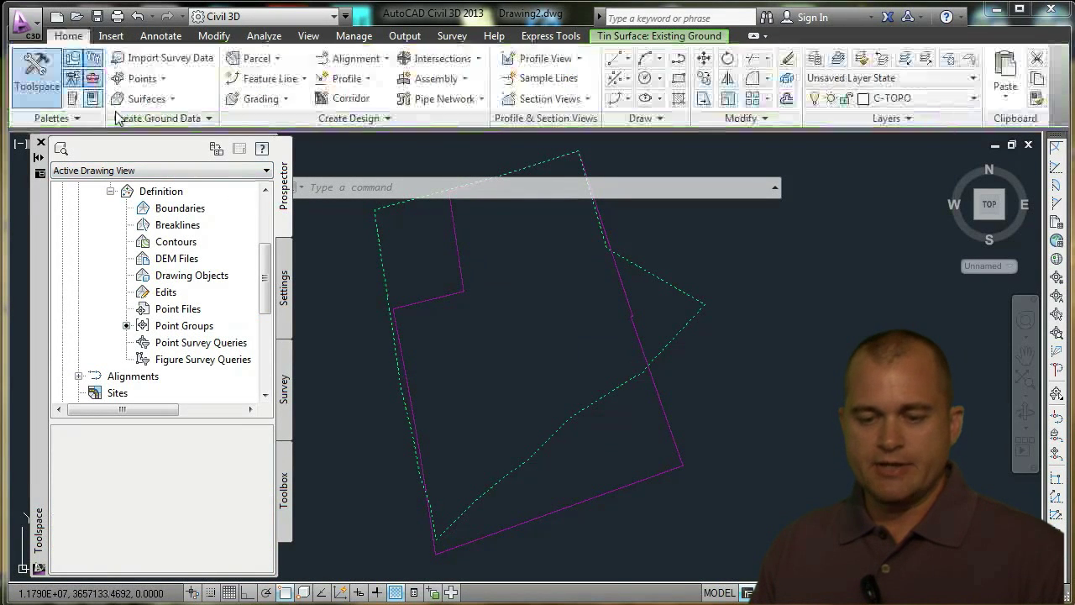
pyautogui.click(278, 58)
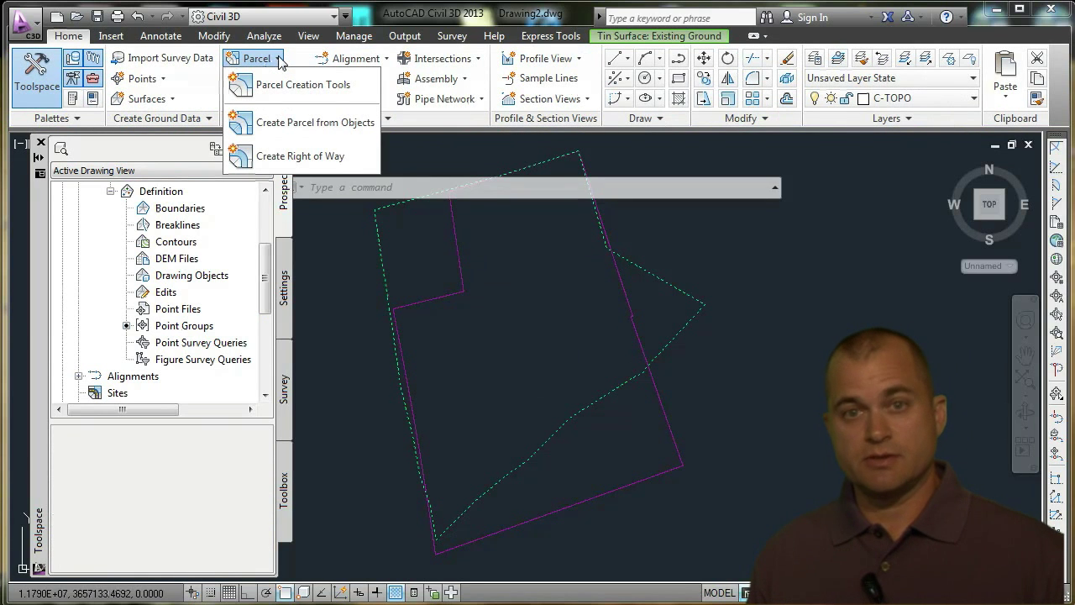
pyautogui.click(278, 128)
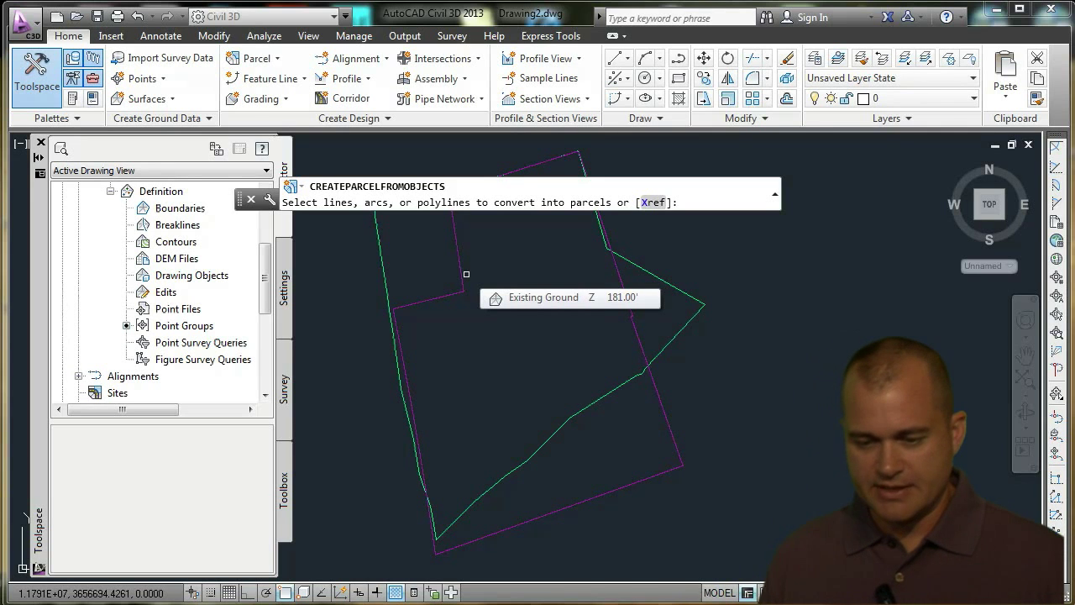
pyautogui.write('x')
pyautogui.press('Return')
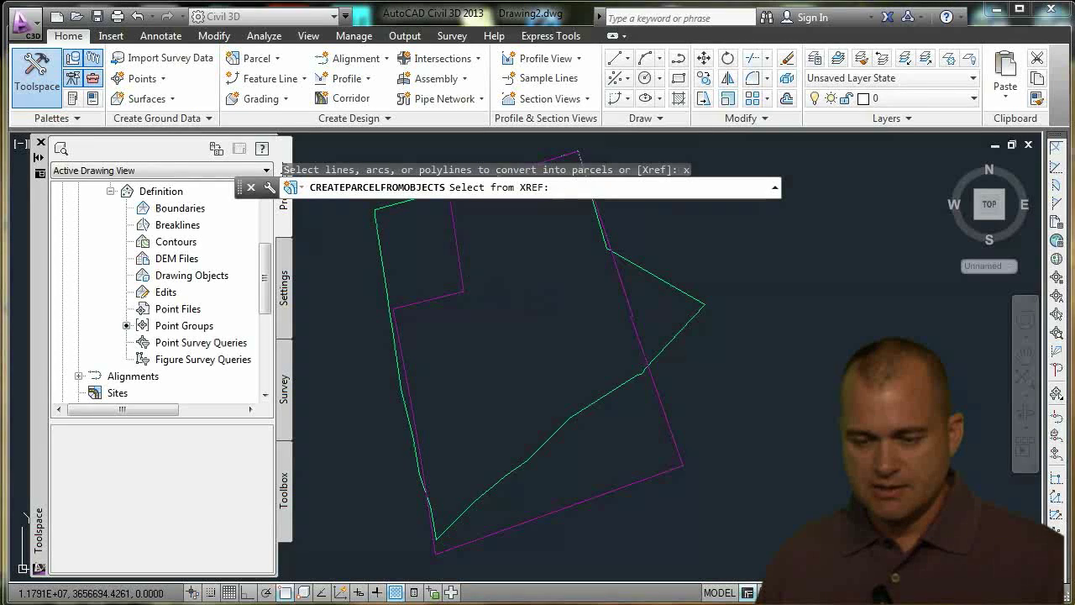
pyautogui.click(459, 252)
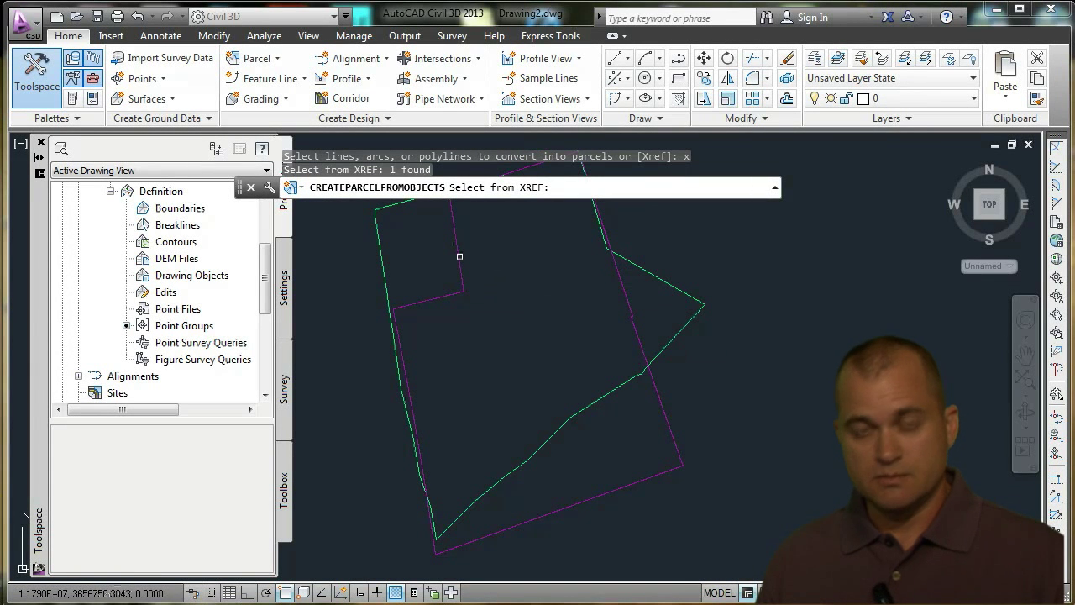
pyautogui.scroll(-2, 487, 279)
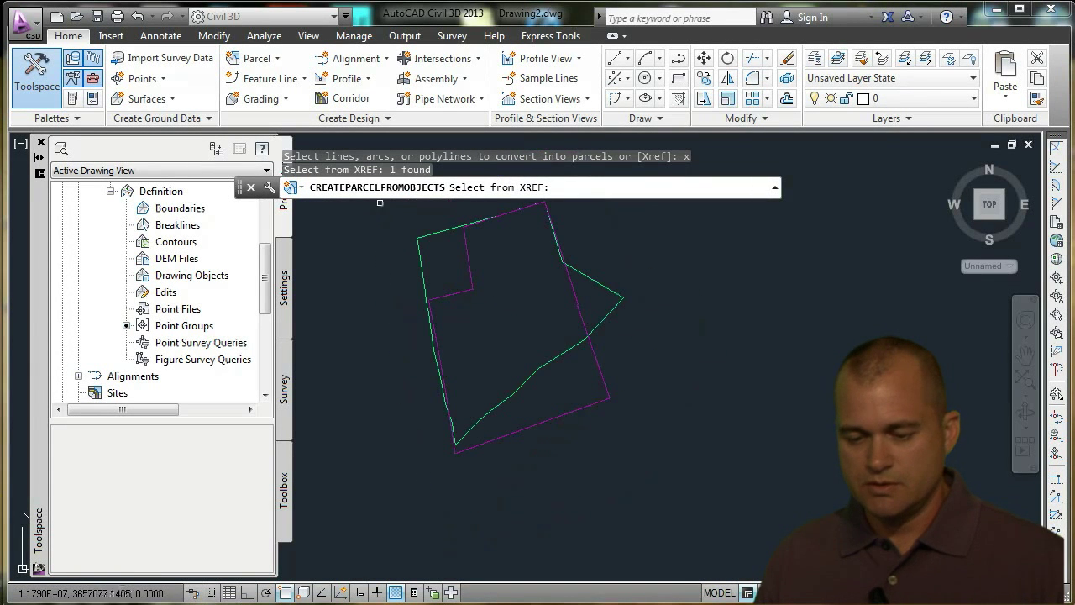
pyautogui.moveTo(399, 227); pyautogui.dragTo(401, 286, button='middle')
pyautogui.click(378, 238)
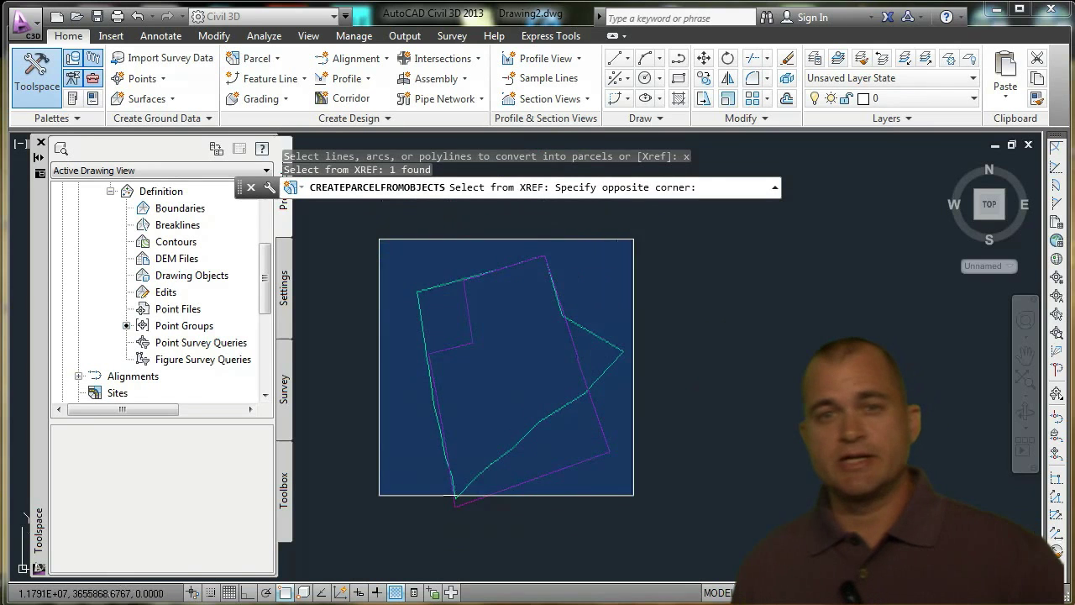
pyautogui.click(668, 532)
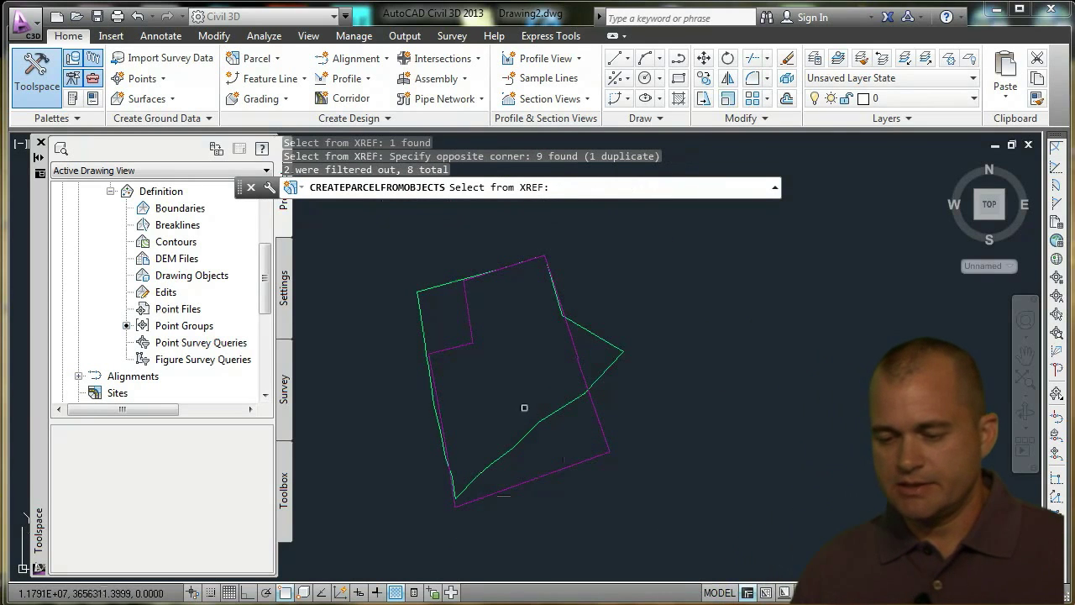
pyautogui.press('Return')
# Create the parcel in Site 1 with the Name Square Foot & Acres area label style and automatic segment labels
pyautogui.moveTo(655, 236); pyautogui.dragTo(447, 73)
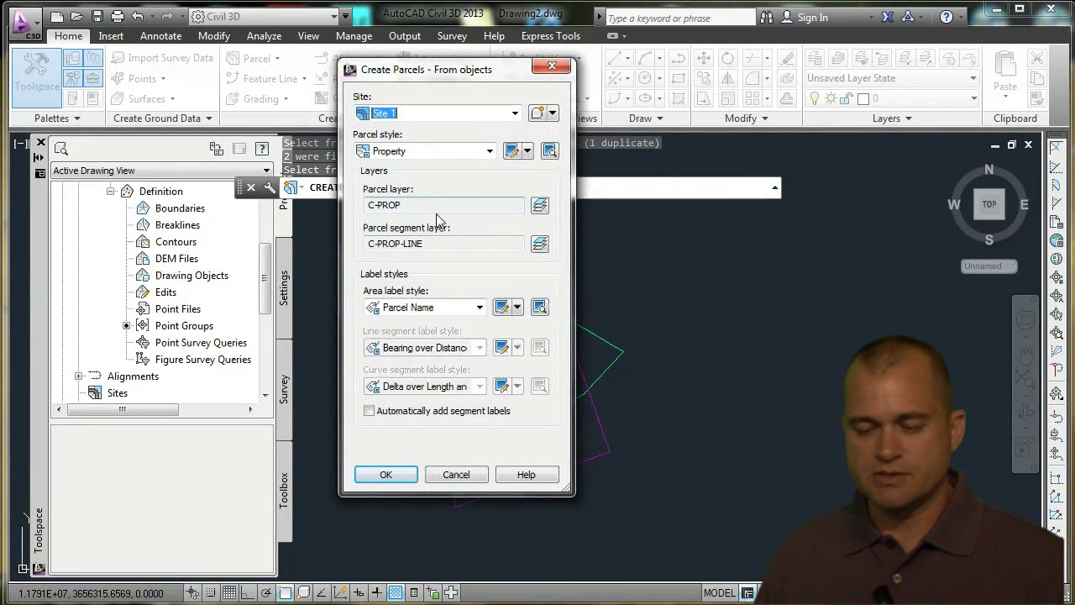
pyautogui.click(449, 307)
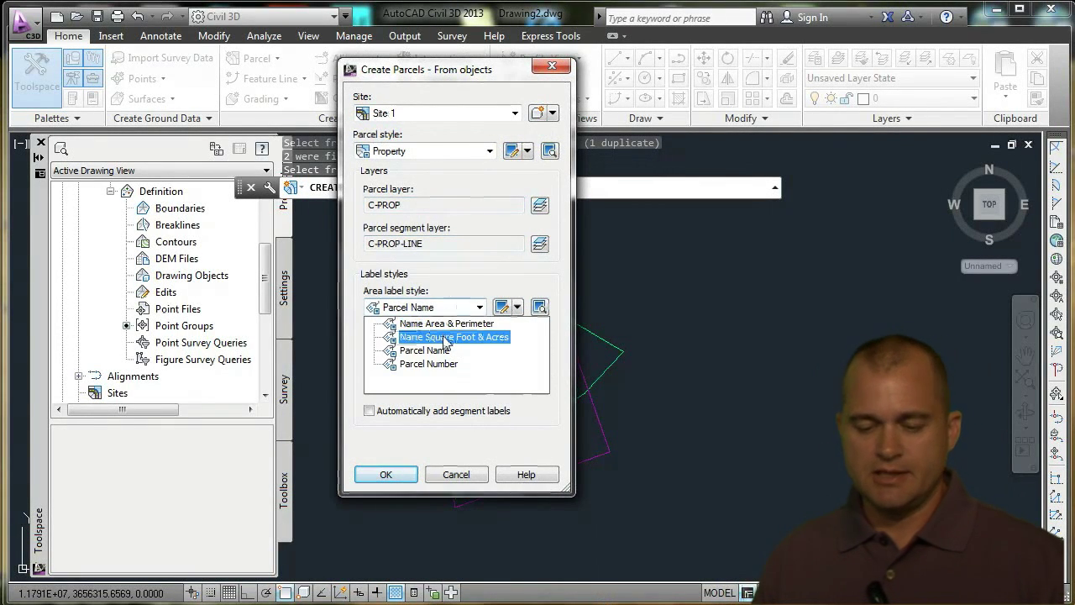
pyautogui.click(445, 337)
pyautogui.click(368, 410)
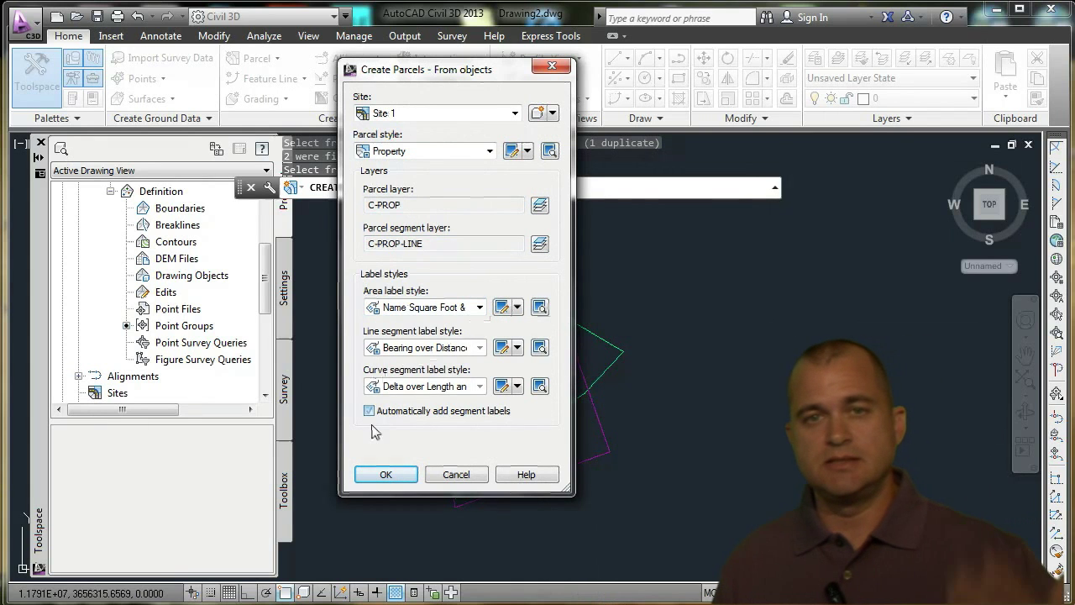
pyautogui.click(391, 474)
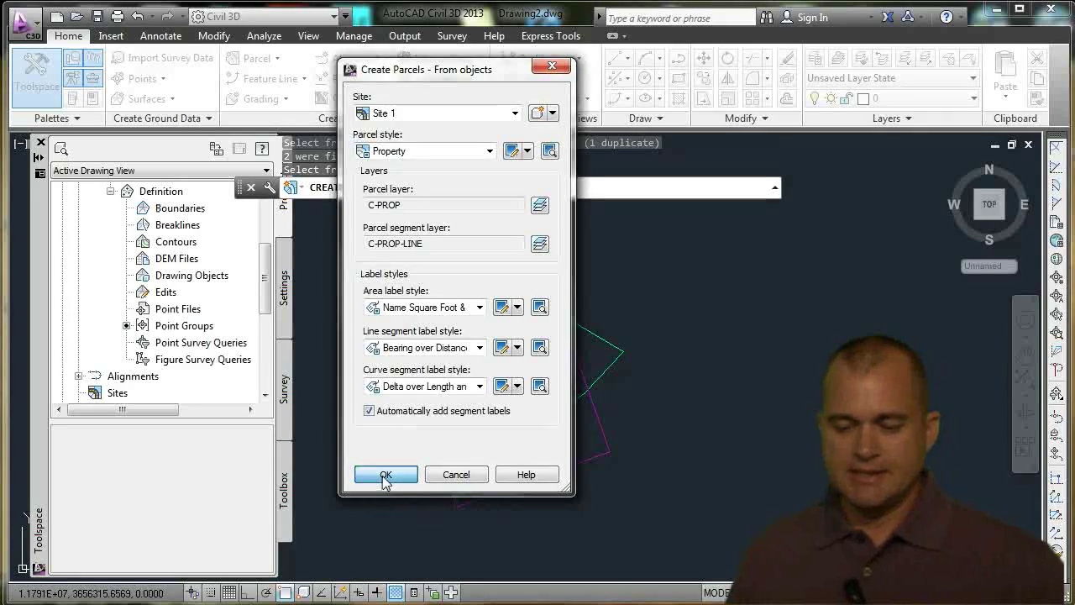
pyautogui.scroll(8, 472, 425)
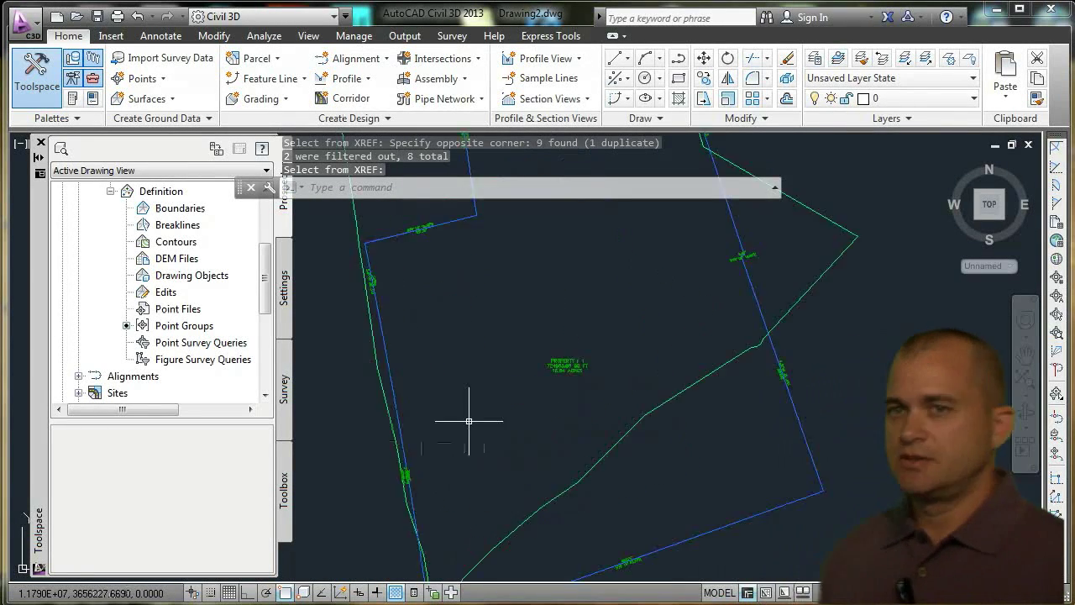
pyautogui.moveTo(623, 362)
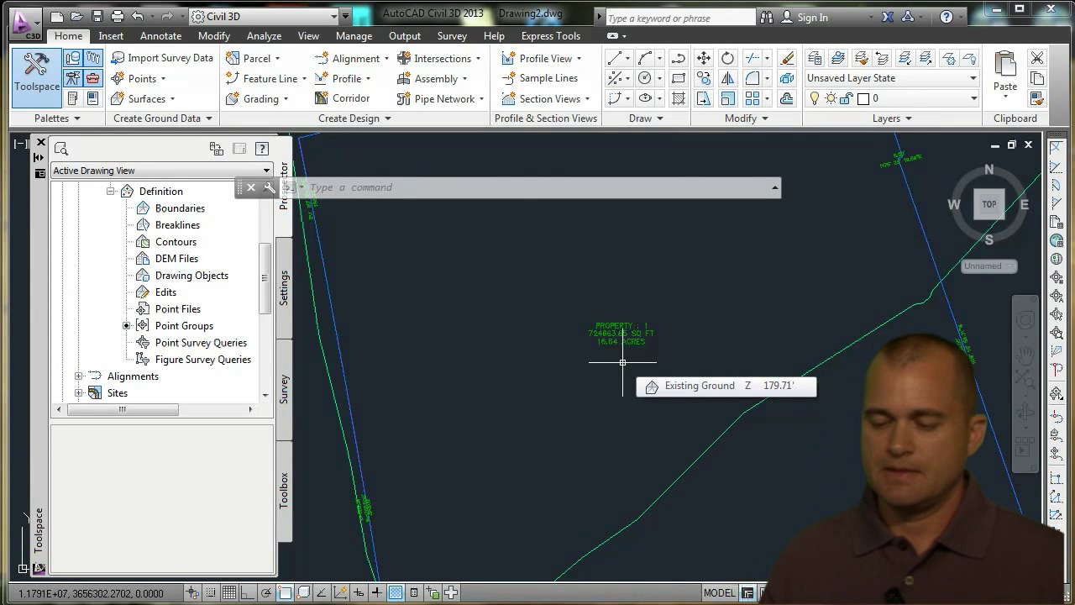
pyautogui.scroll(-3, 600, 367)
pyautogui.moveTo(601, 367)
pyautogui.mouseDown(button='middle')
pyautogui.moveTo(518, 396)
pyautogui.moveTo(516, 422)
pyautogui.mouseUp(button='middle')
# Start a new alignment with the Alignment Creation Tools and name it Main Street
pyautogui.moveTo(516, 423)
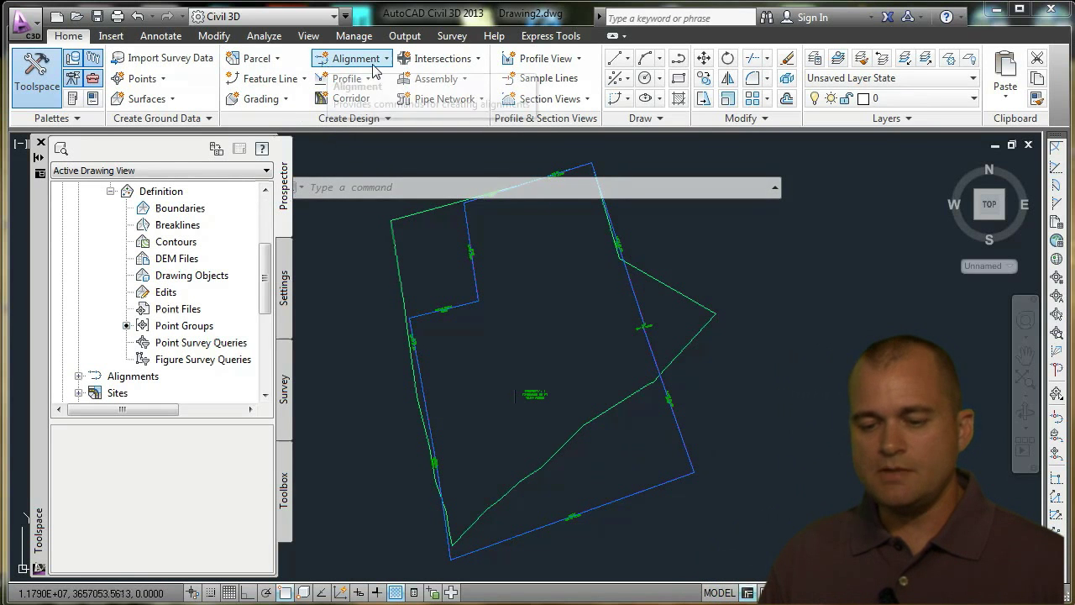
pyautogui.click(343, 63)
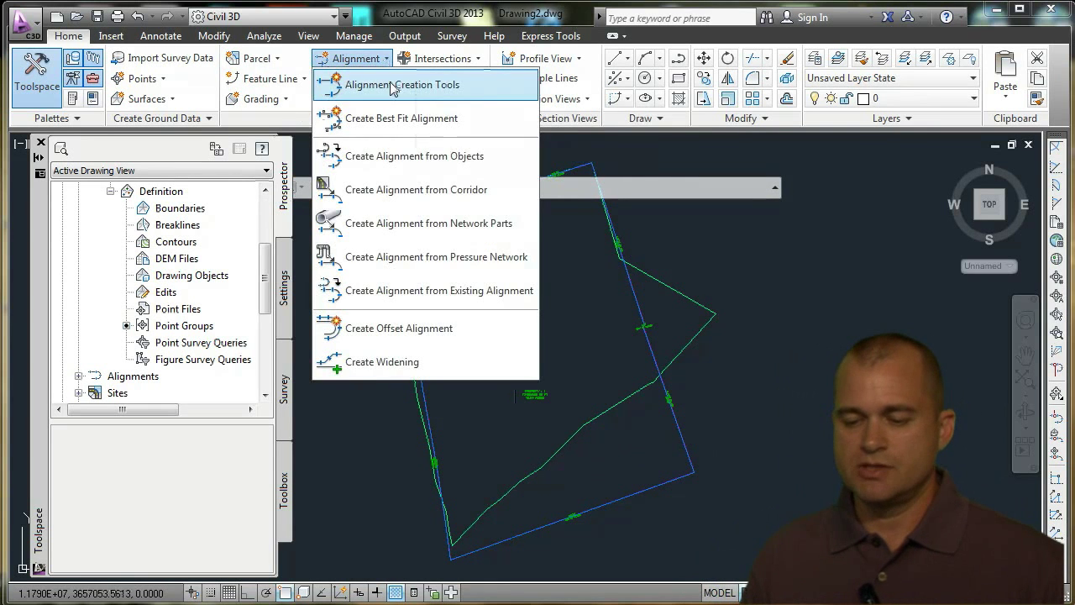
pyautogui.click(395, 86)
pyautogui.moveTo(581, 128); pyautogui.dragTo(335, 55)
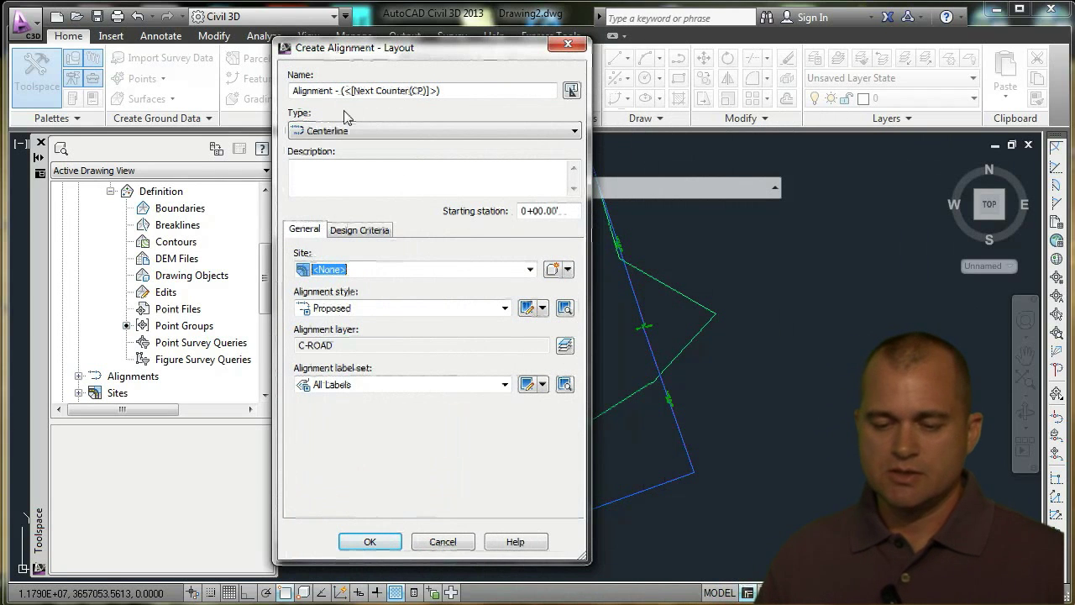
pyautogui.moveTo(450, 89); pyautogui.dragTo(259, 105)
pyautogui.write('Ma')
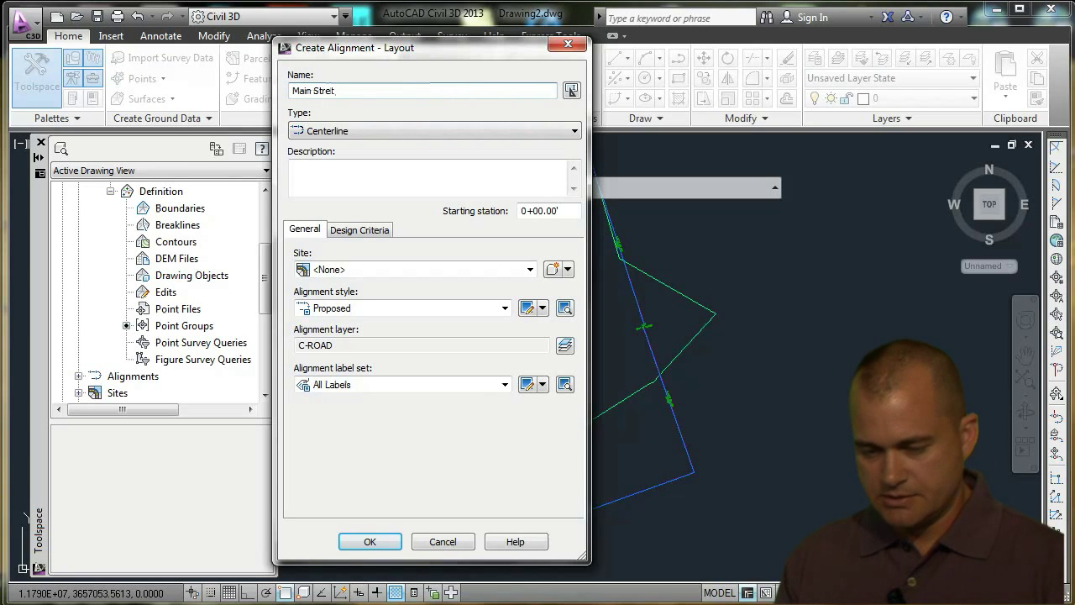
pyautogui.write('in Street')
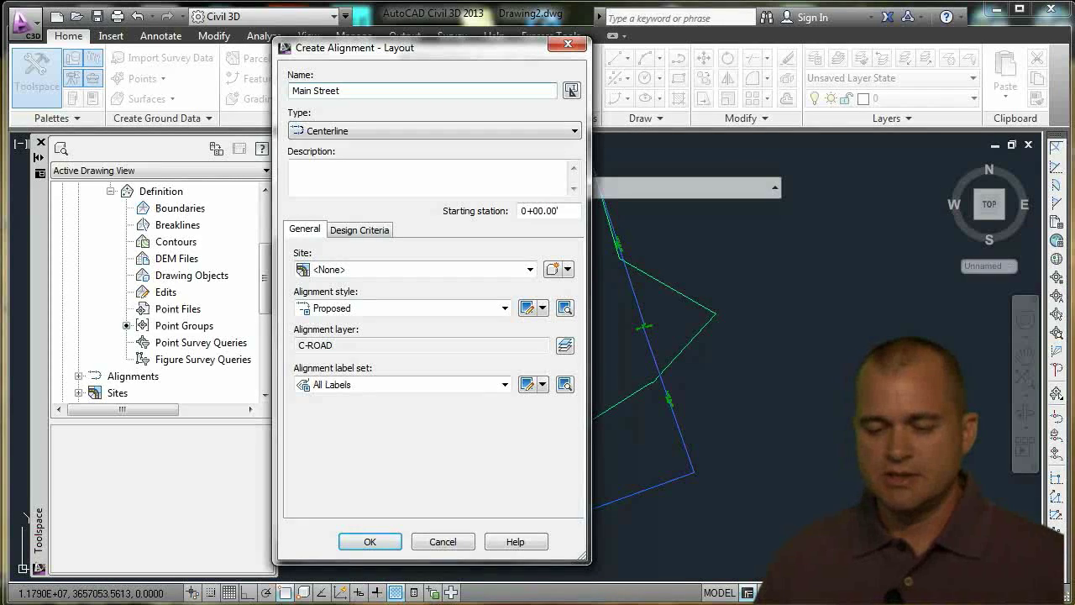
# Create the alignment in Site 1 with the Layout style and the Major and Minor only label set
pyautogui.click(351, 269)
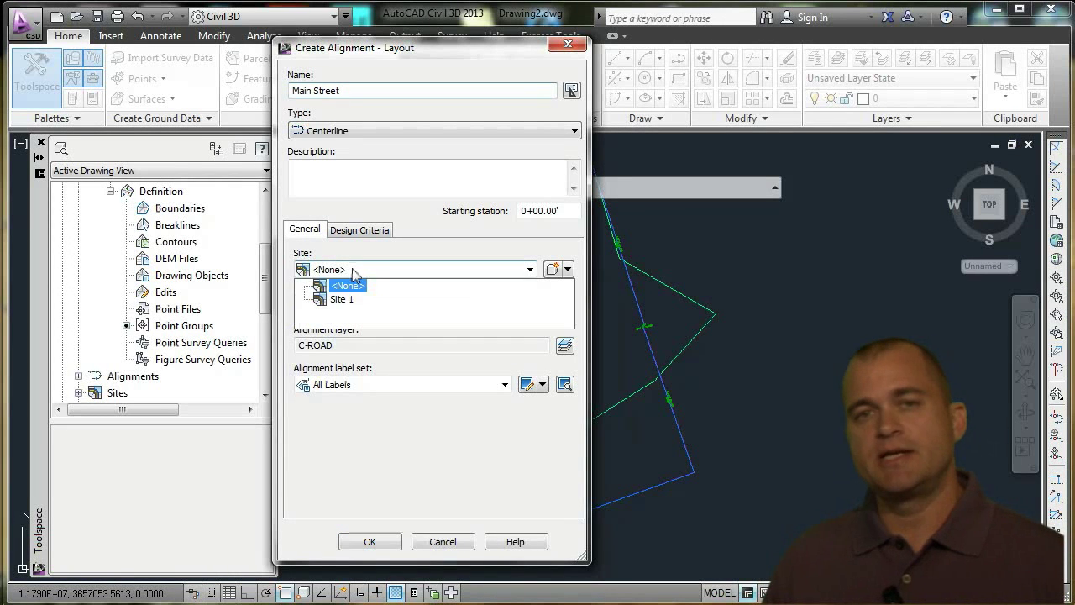
pyautogui.click(345, 299)
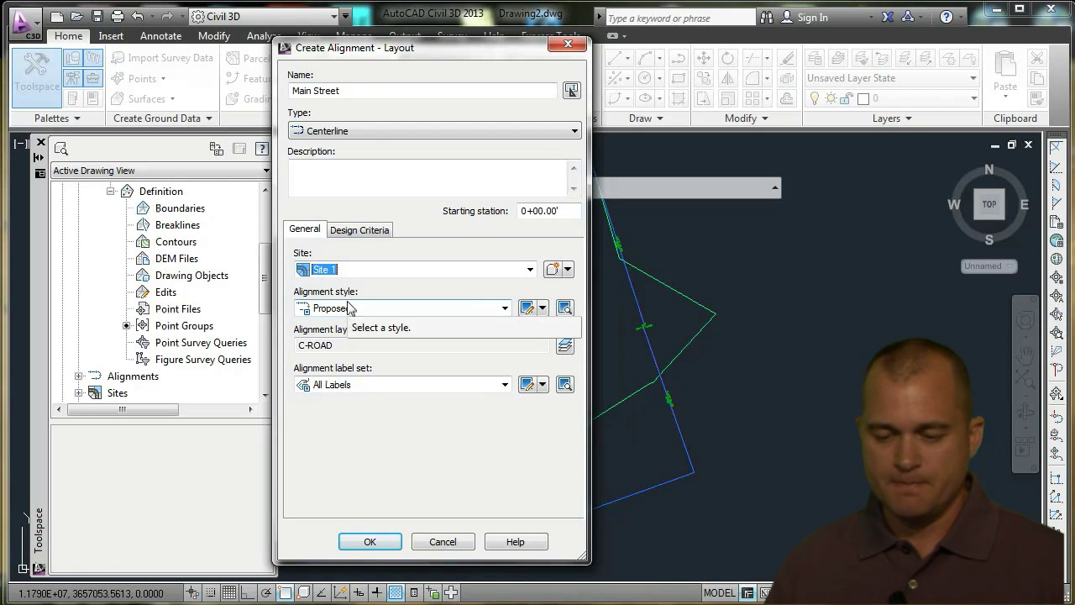
pyautogui.click(354, 388)
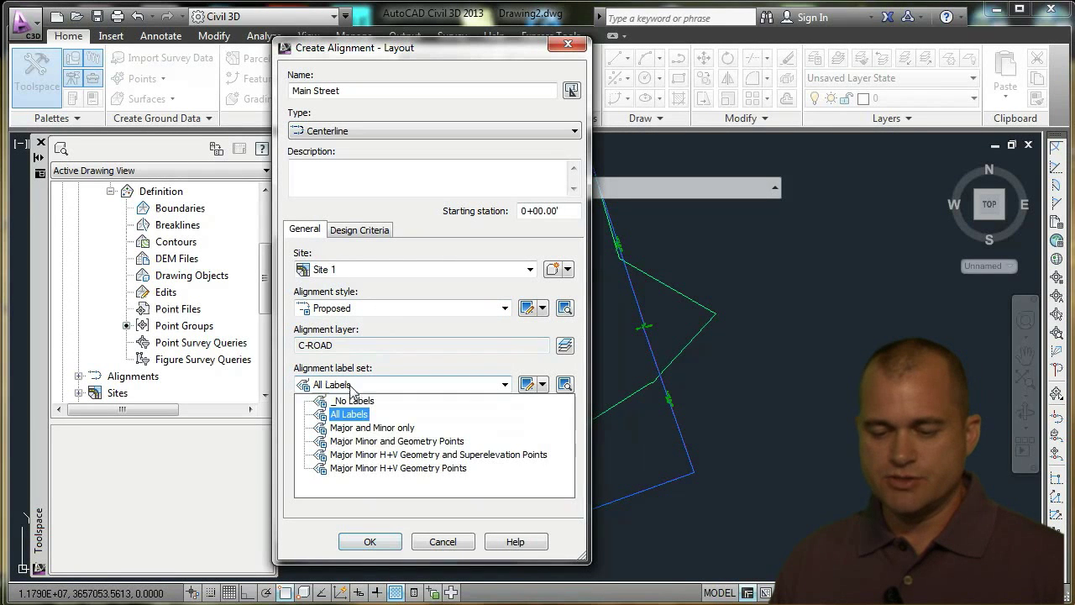
pyautogui.click(367, 430)
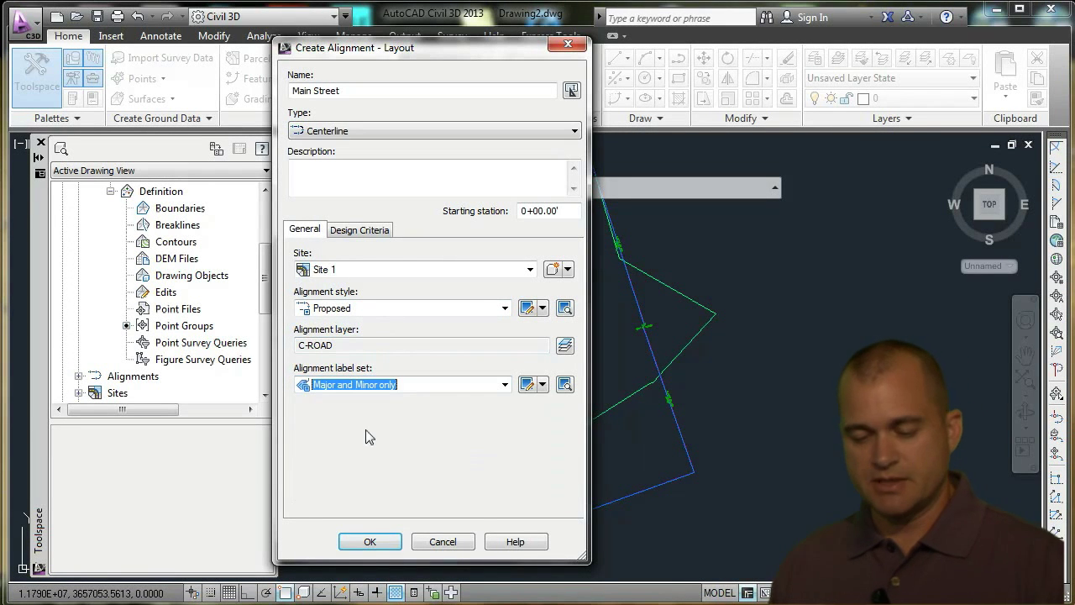
pyautogui.click(373, 313)
pyautogui.click(355, 367)
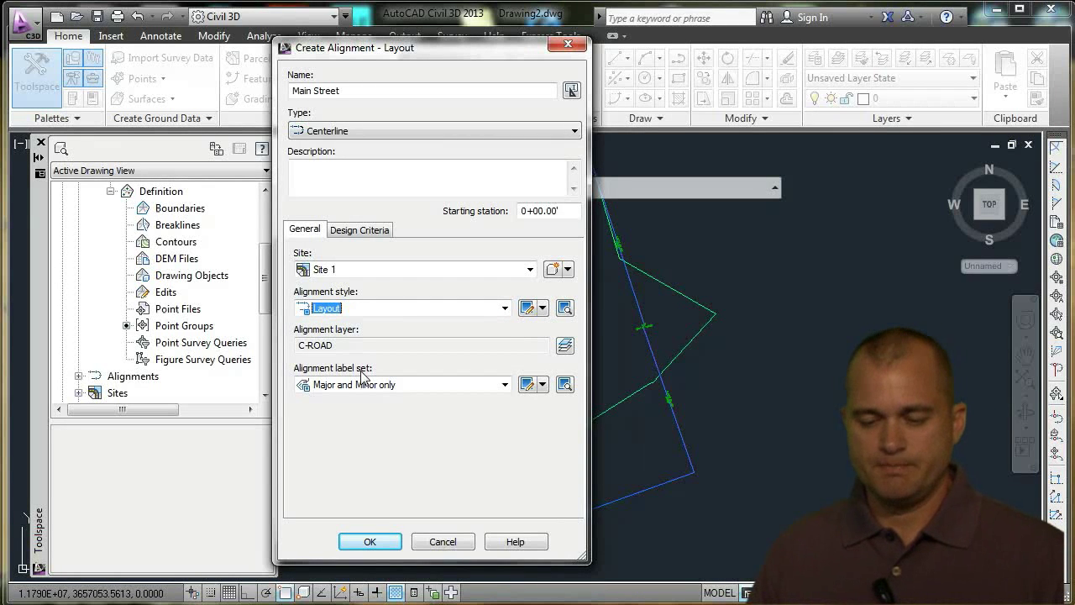
pyautogui.click(370, 542)
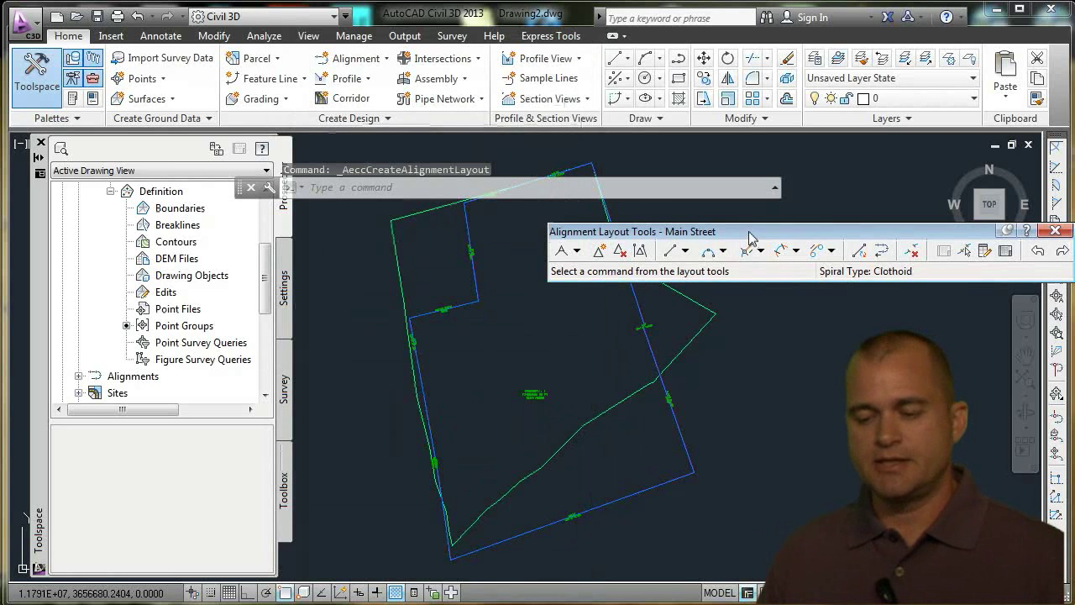
# Lay out Main Street with Tangent-Tangent (With curves), winding through two PIs from outside the west boundary to beyond the east boundary
pyautogui.moveTo(750, 238); pyautogui.dragTo(582, 216)
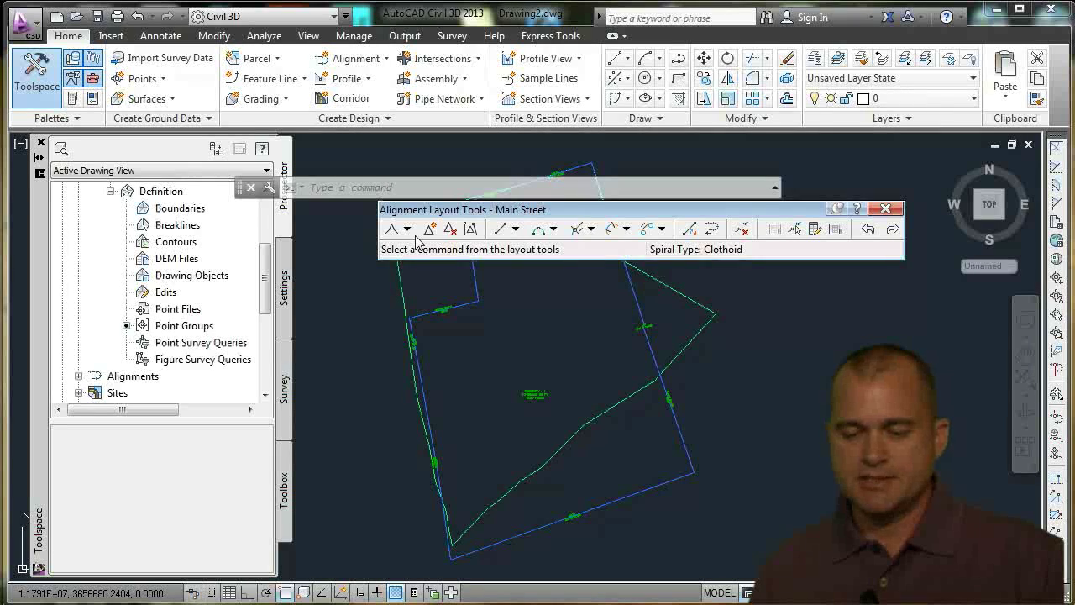
pyautogui.click(406, 229)
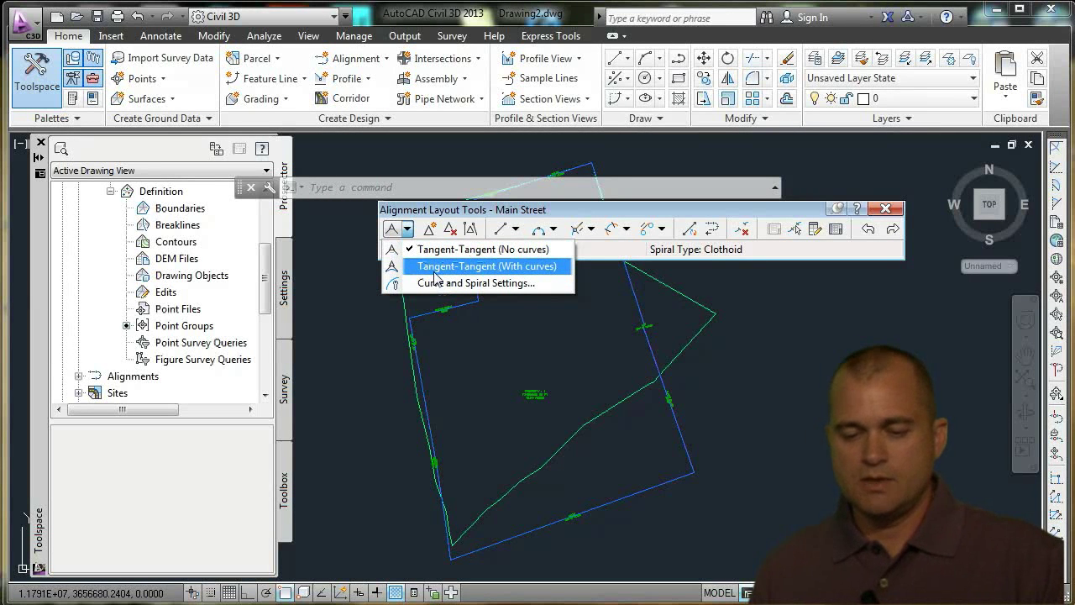
pyautogui.click(435, 271)
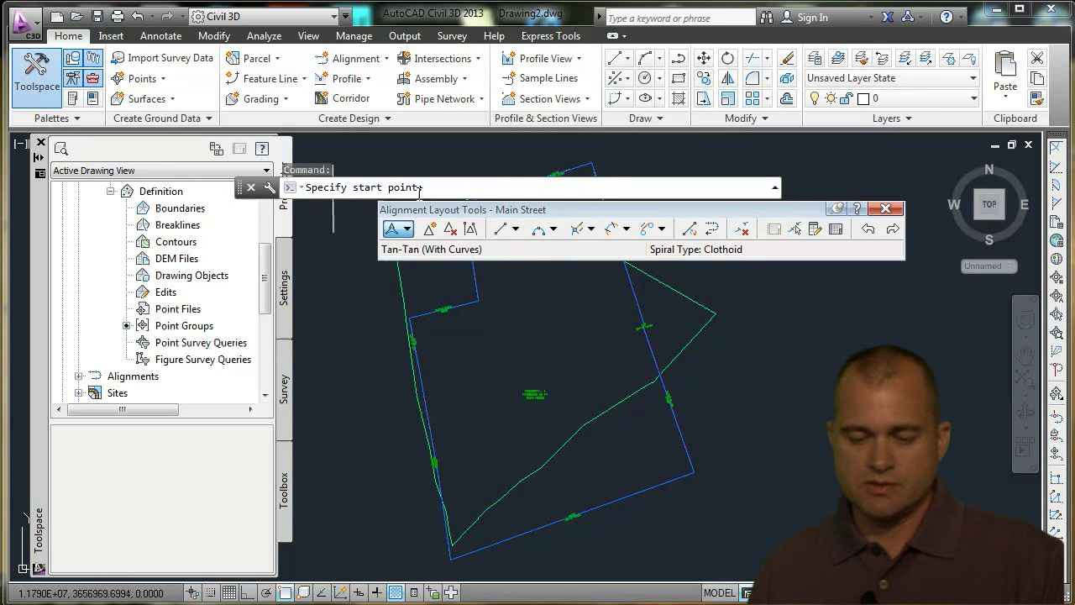
pyautogui.click(404, 387)
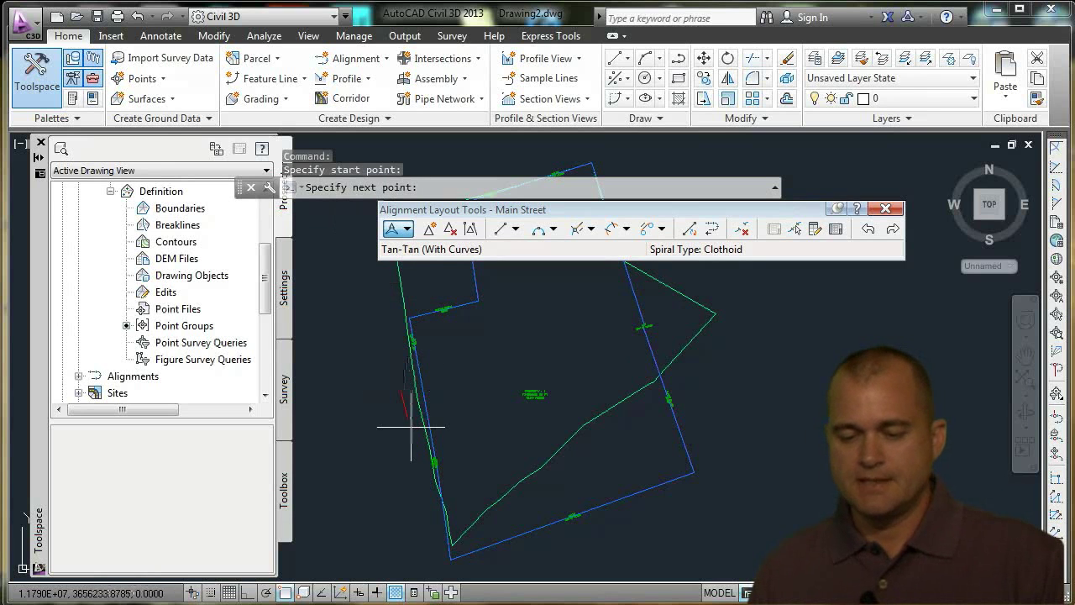
pyautogui.click(511, 332)
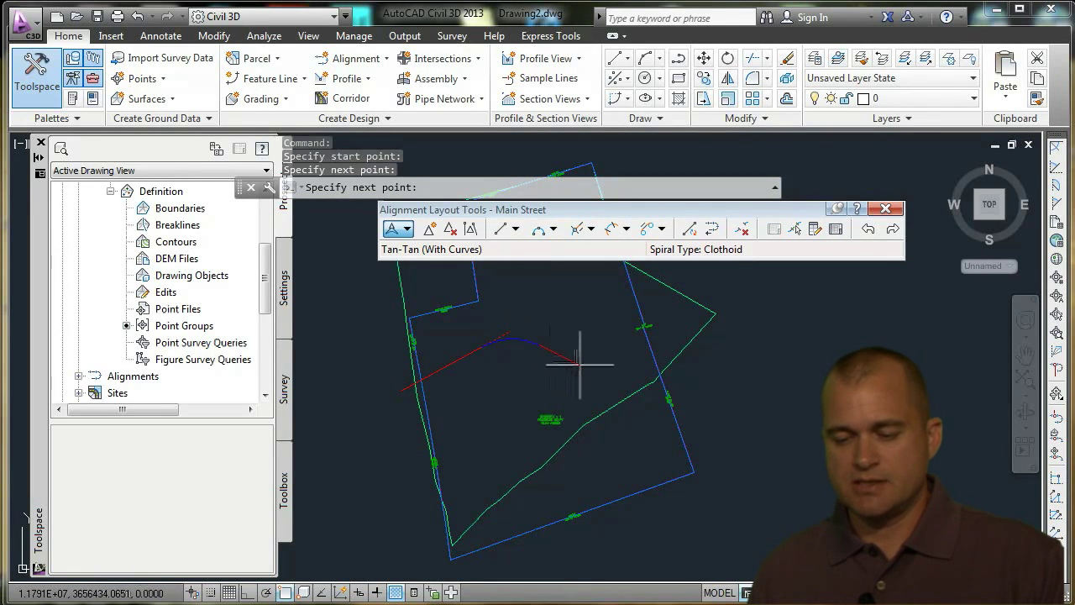
pyautogui.click(579, 363)
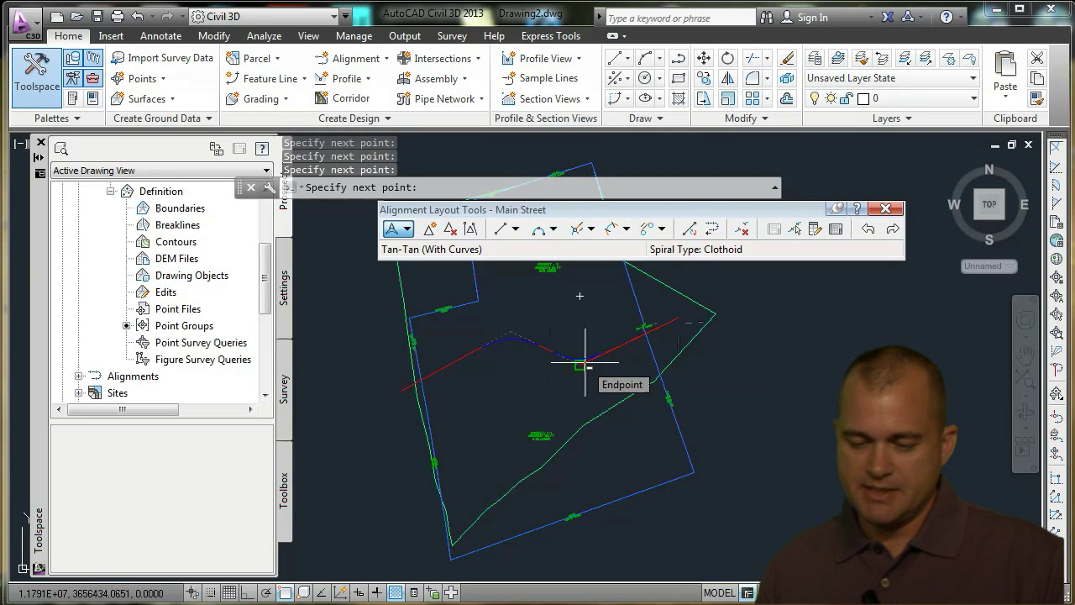
pyautogui.press('Return')
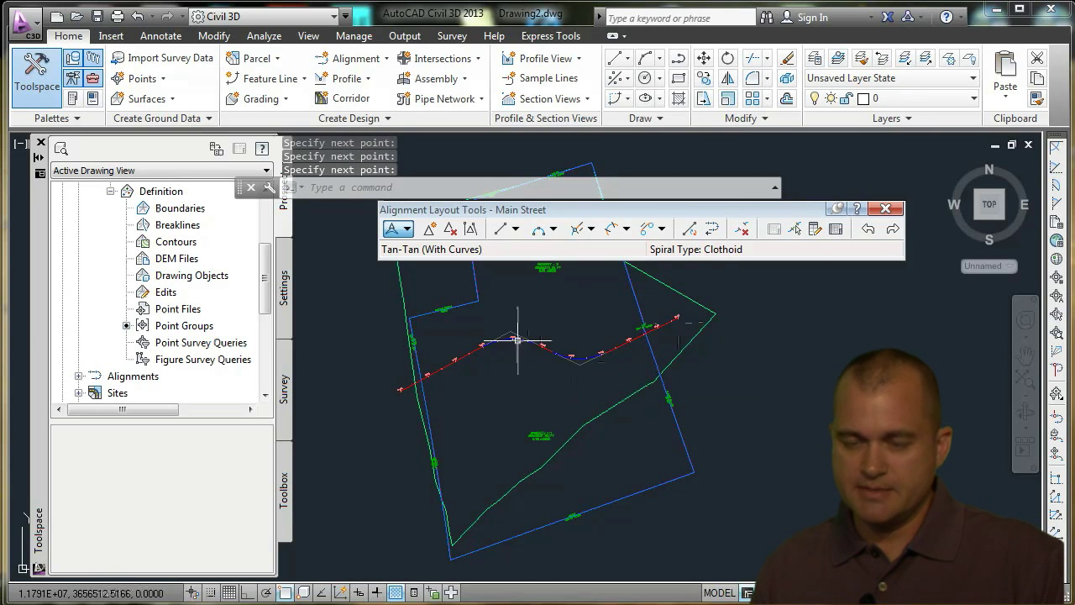
# Examine the alignment's first curve and check the default radius in the Curve and Spiral Settings
pyautogui.scroll(3, 513, 338)
pyautogui.scroll(2, 562, 387)
pyautogui.scroll(-2, 558, 374)
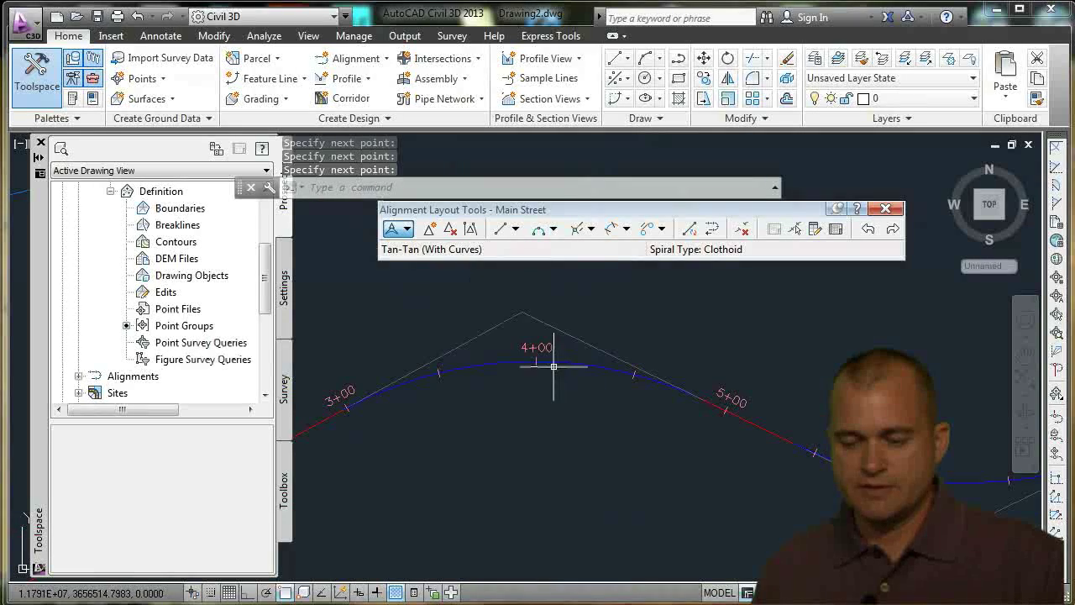
pyautogui.press('Return')
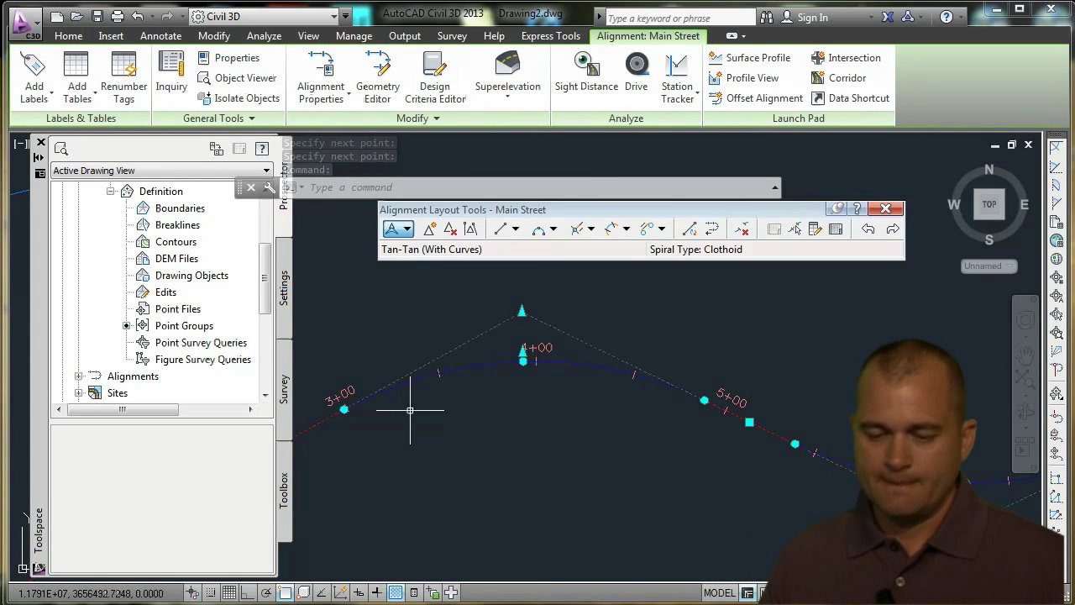
pyautogui.click(407, 229)
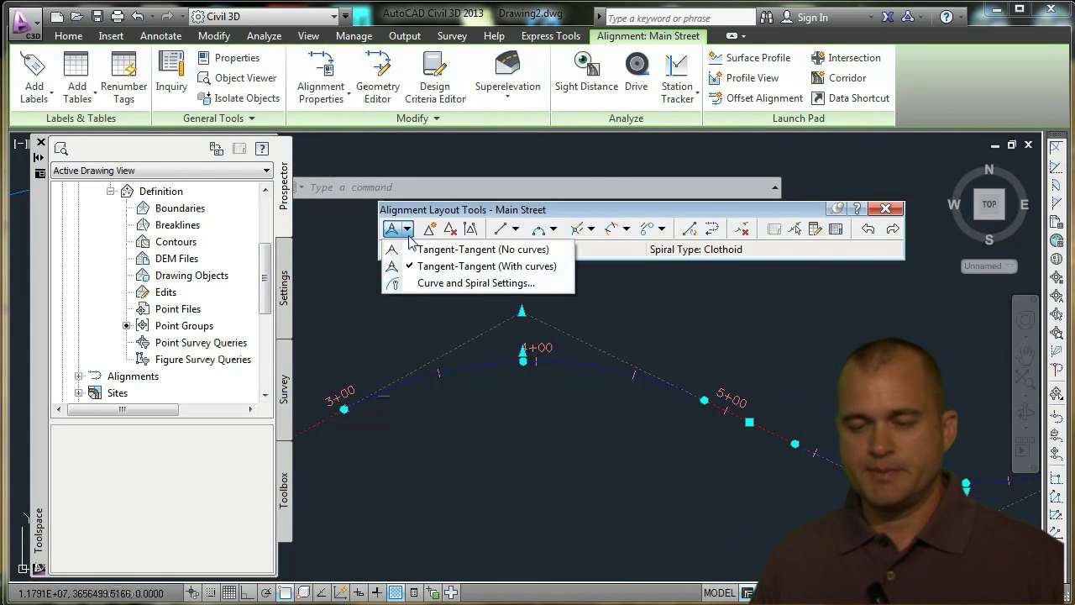
pyautogui.click(431, 285)
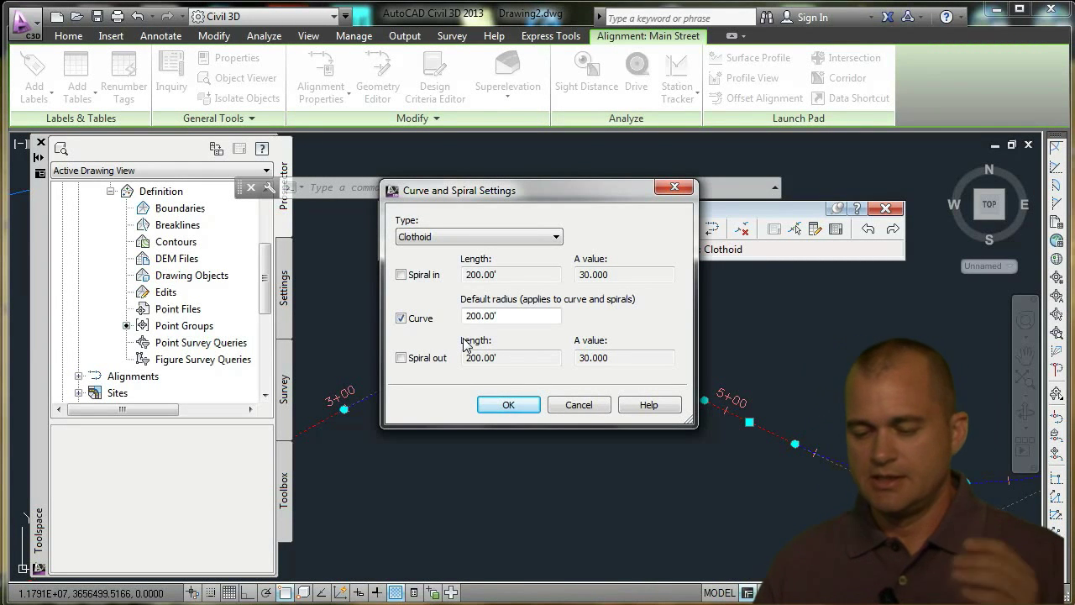
pyautogui.click(578, 404)
pyautogui.press('Escape')
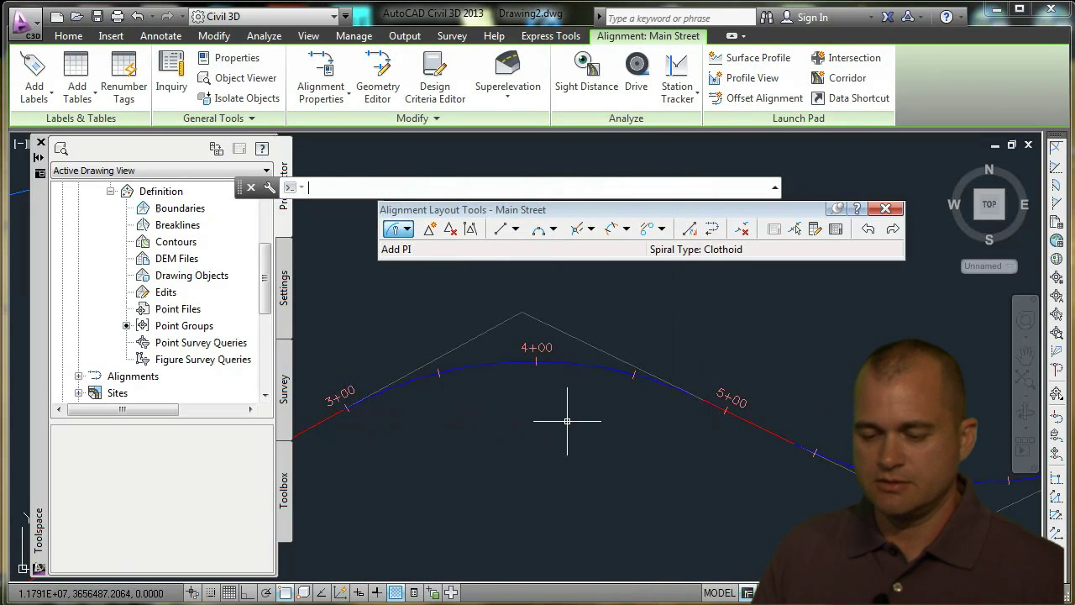
# Edit the Main Street alignment's Layout style so the curve component displays in orange, index color 30, and close the alignment layout tools
pyautogui.click(558, 332)
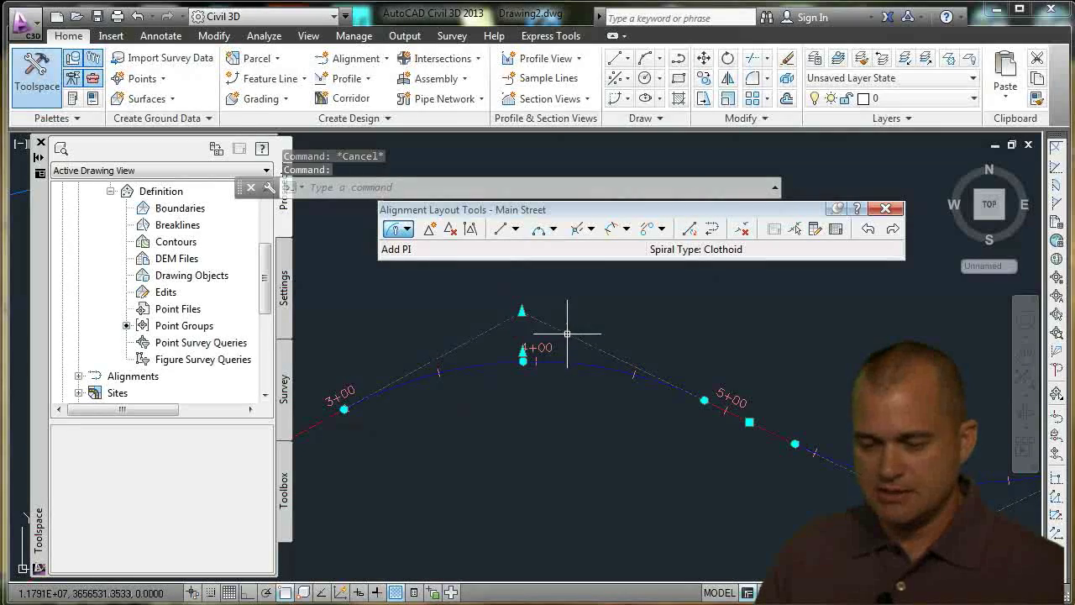
pyautogui.rightClick(564, 430)
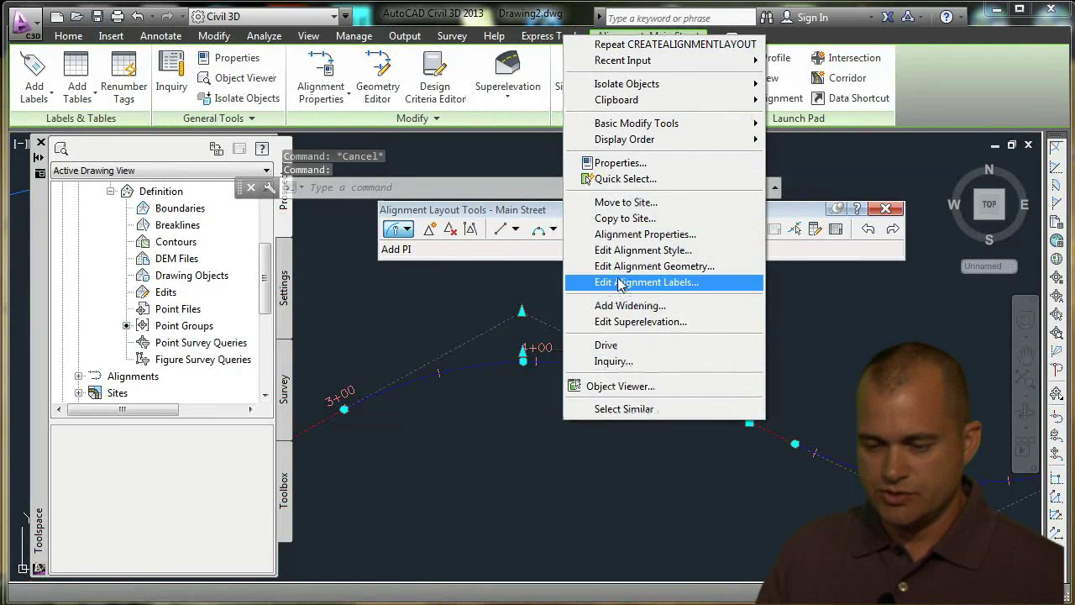
pyautogui.click(643, 250)
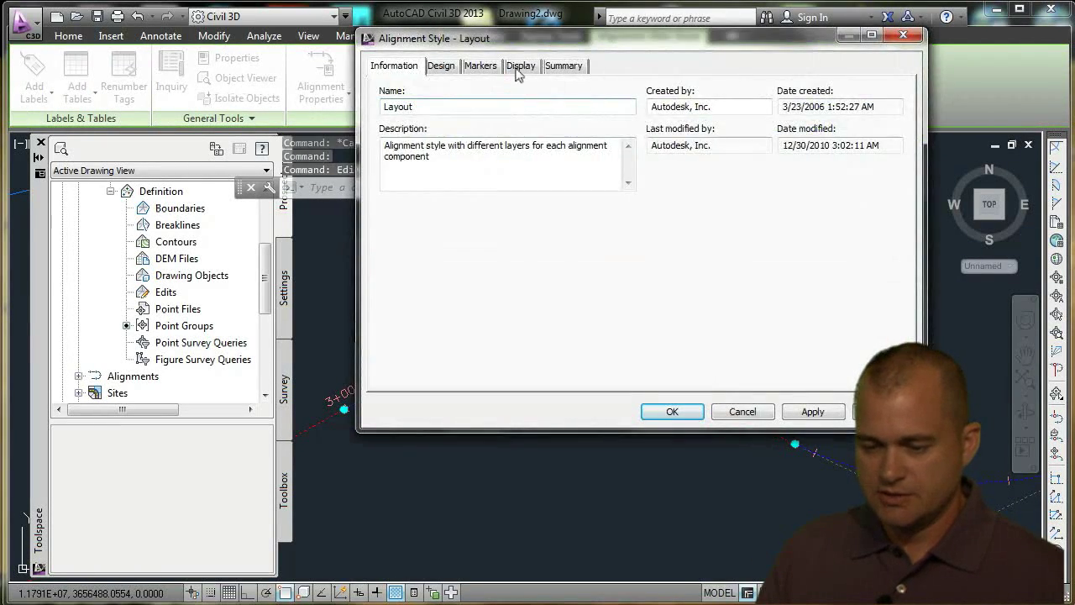
pyautogui.click(519, 66)
pyautogui.click(585, 178)
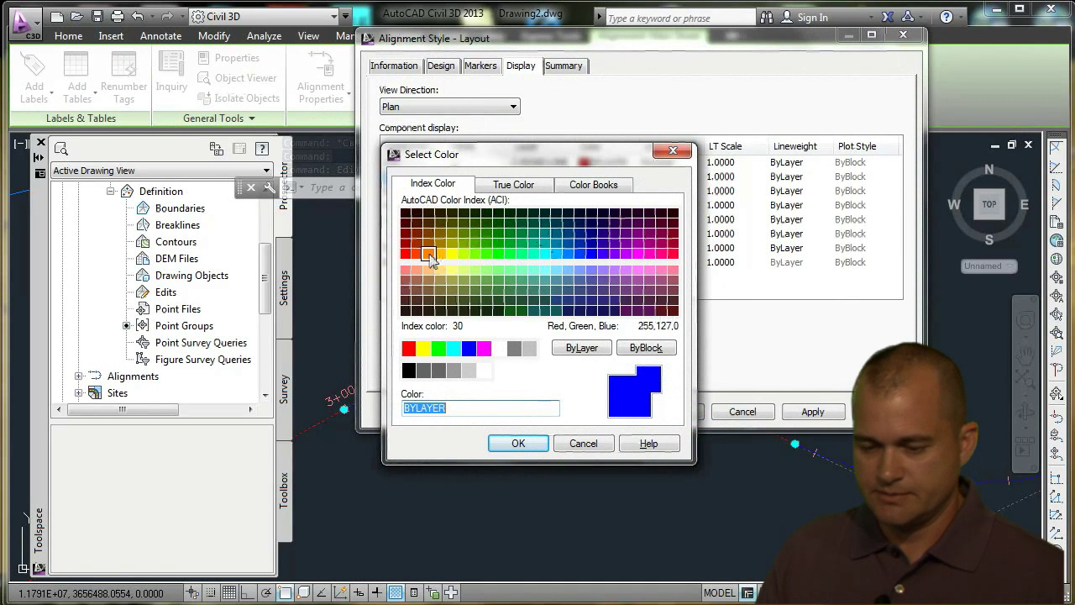
pyautogui.click(428, 253)
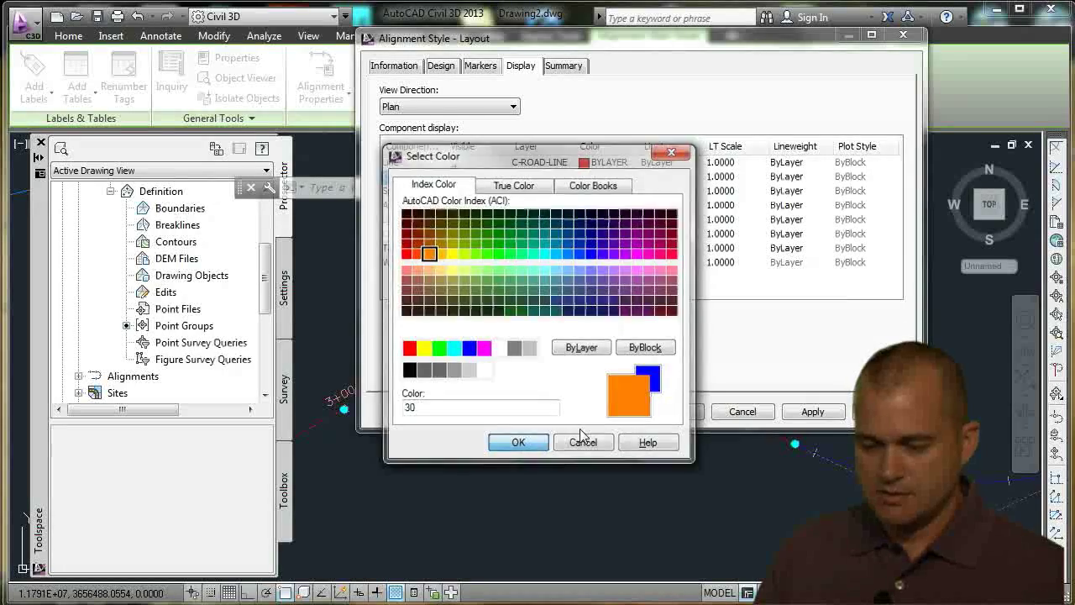
pyautogui.click(518, 444)
pyautogui.click(678, 412)
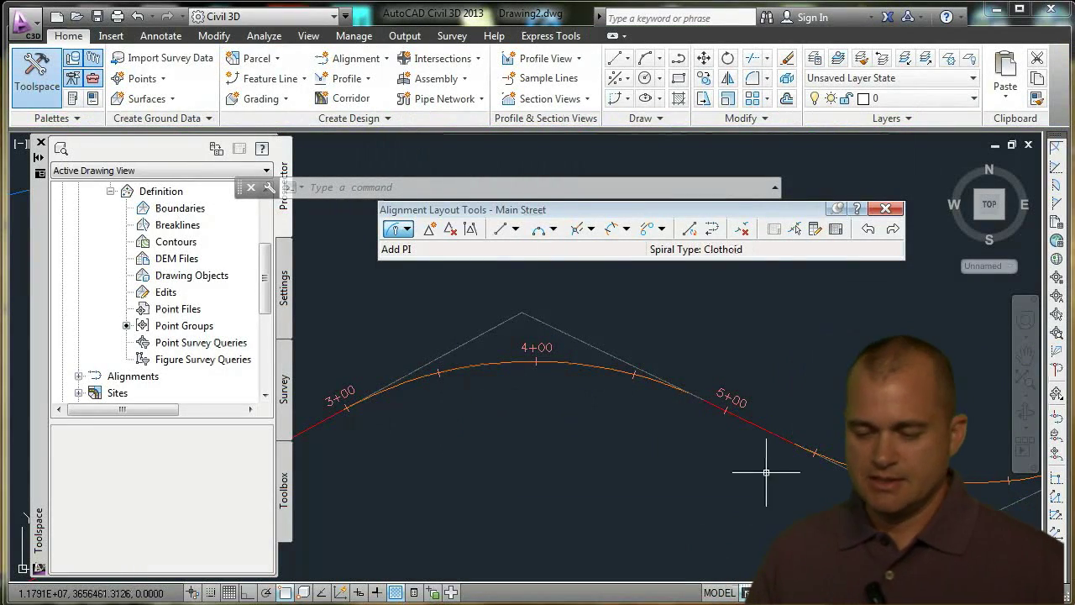
pyautogui.scroll(-4, 727, 476)
pyautogui.moveTo(722, 503); pyautogui.dragTo(648, 436, button='middle')
pyautogui.click(885, 208)
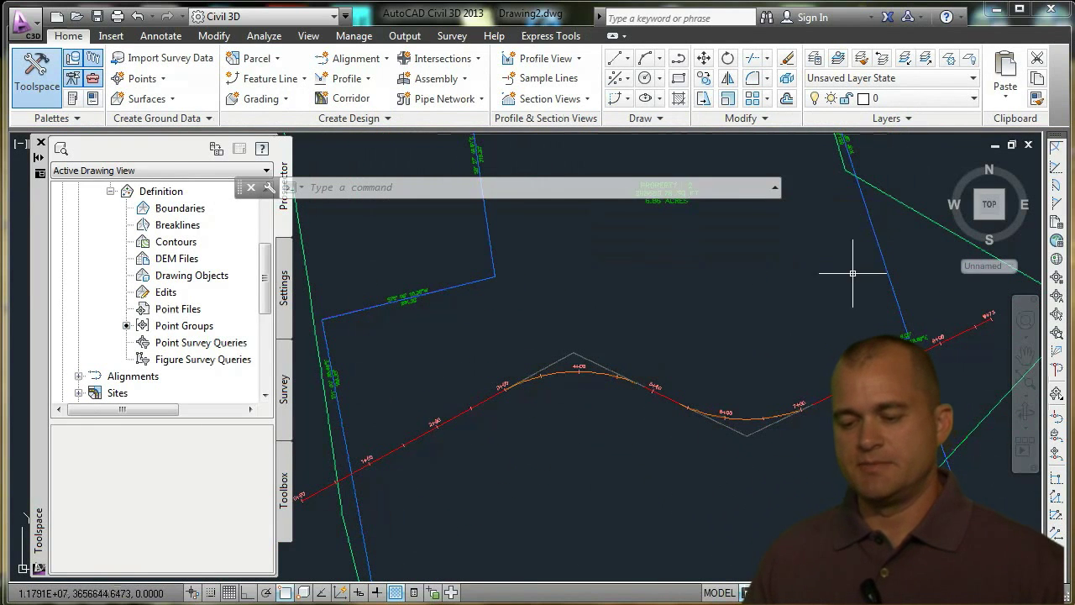
# Create a right of way along Main Street through the north and south parcels with a 25' offset from the alignment
pyautogui.scroll(-3, 726, 341)
pyautogui.moveTo(524, 446); pyautogui.dragTo(495, 448, button='middle')
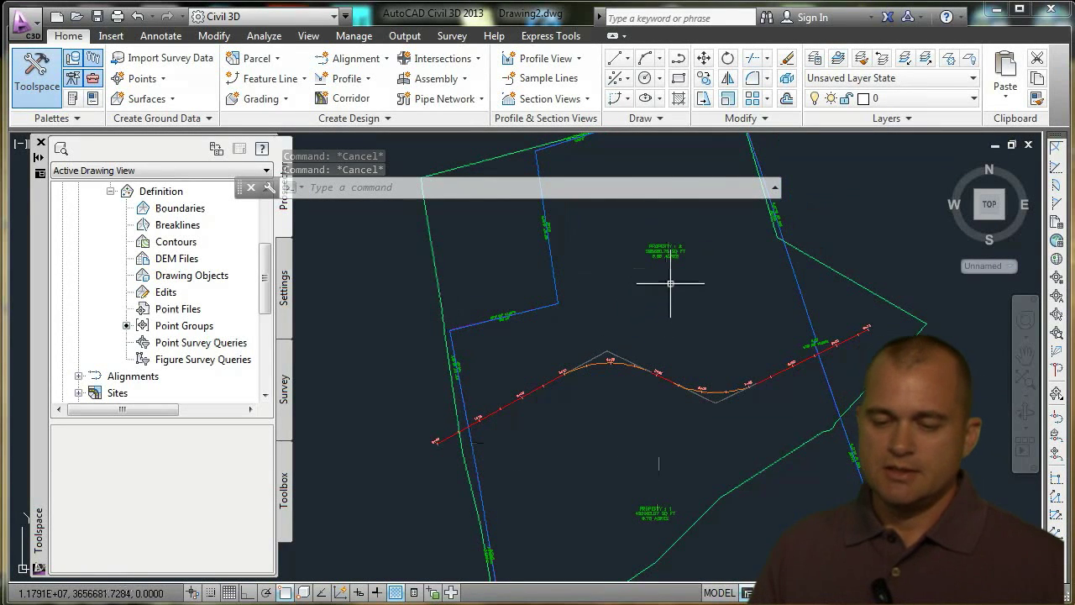
pyautogui.click(256, 58)
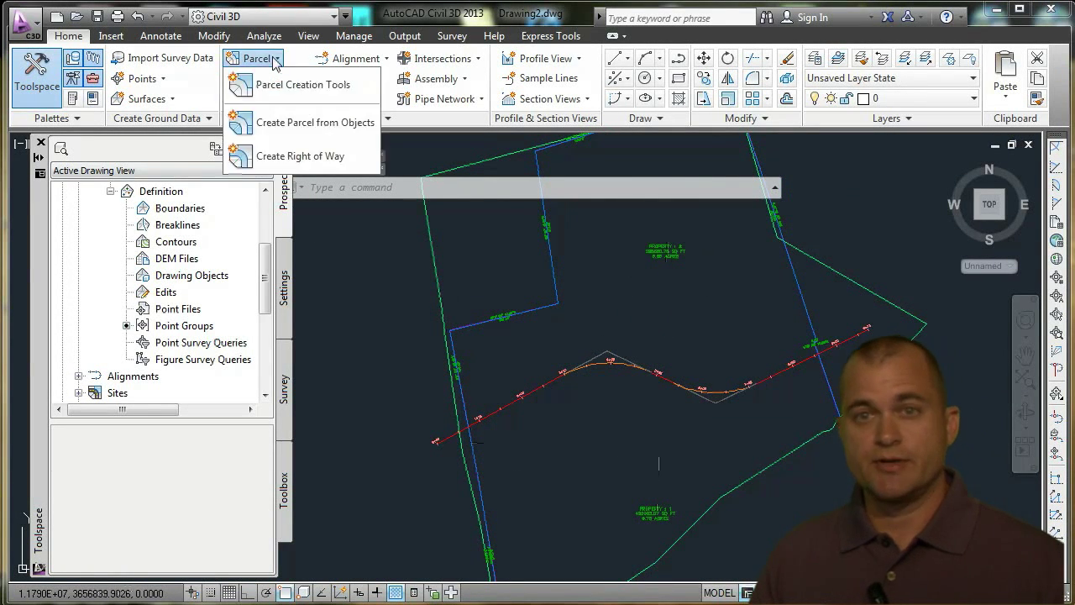
pyautogui.click(290, 156)
pyautogui.click(663, 257)
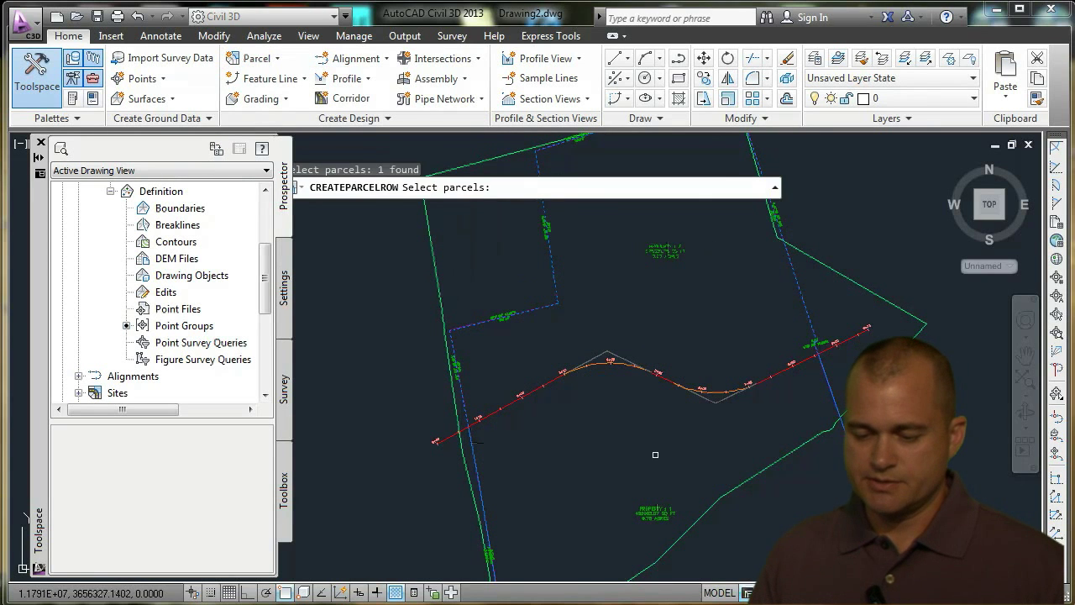
pyautogui.click(652, 515)
pyautogui.press('Return')
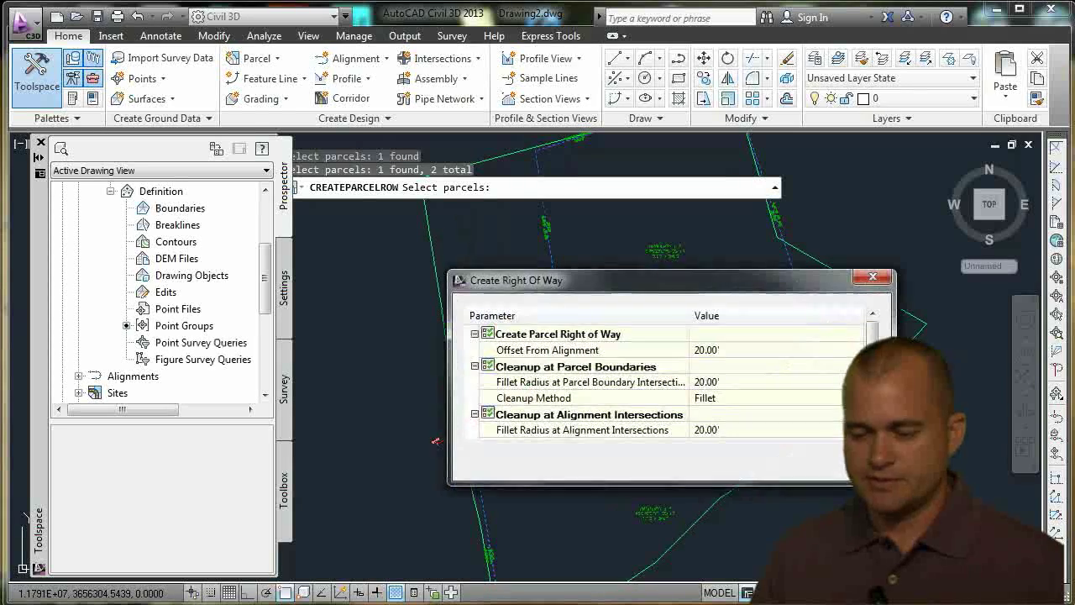
pyautogui.click(767, 348)
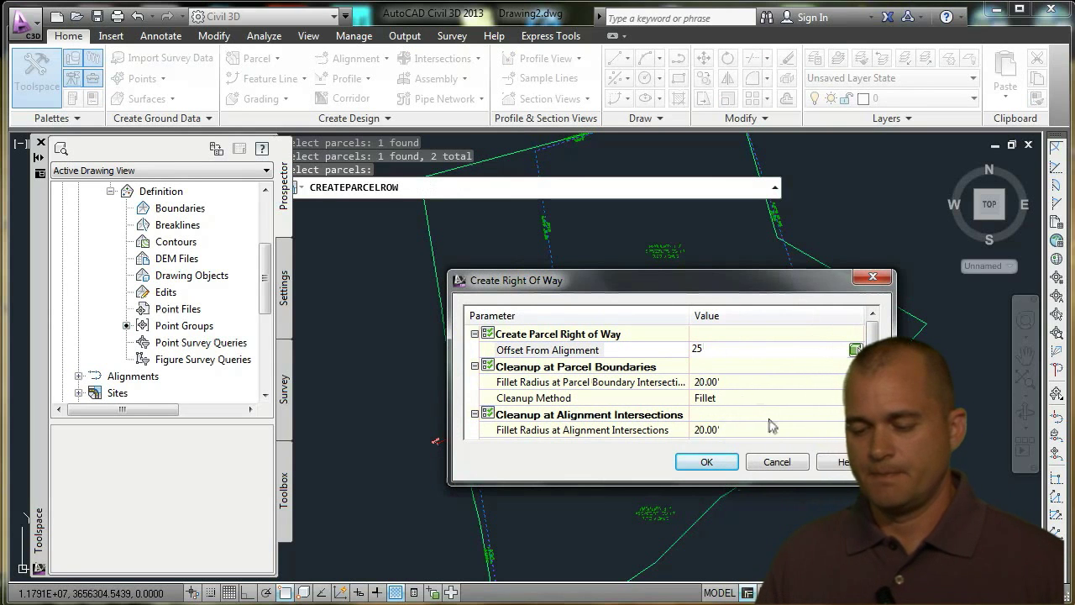
pyautogui.click(706, 461)
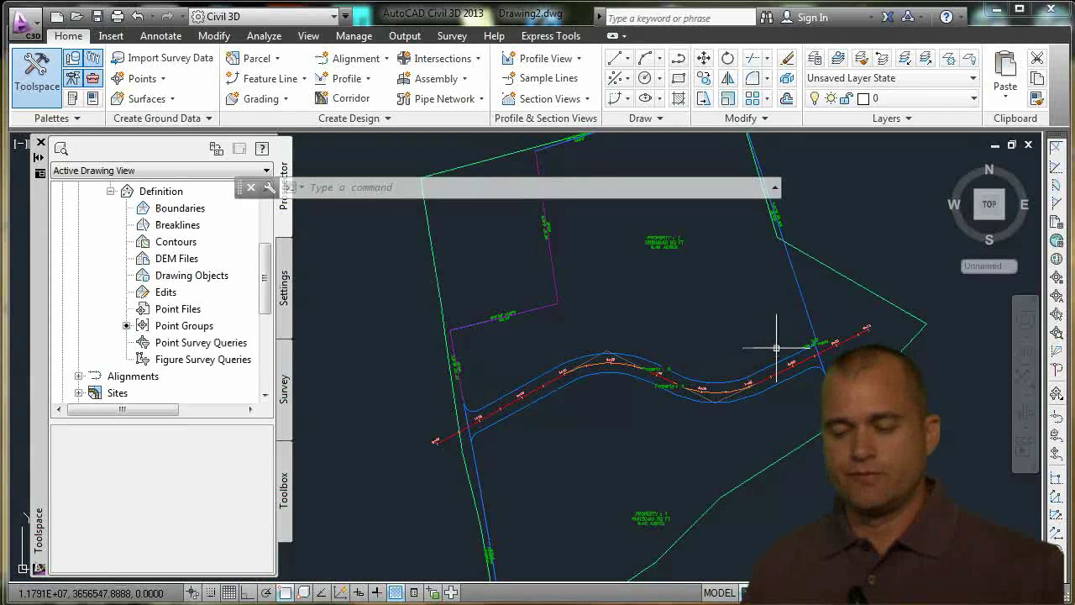
# Start a parcel layout in Site 1 with the Property style and the Parcel Name area label, without automatic segment labels
pyautogui.moveTo(775, 345)
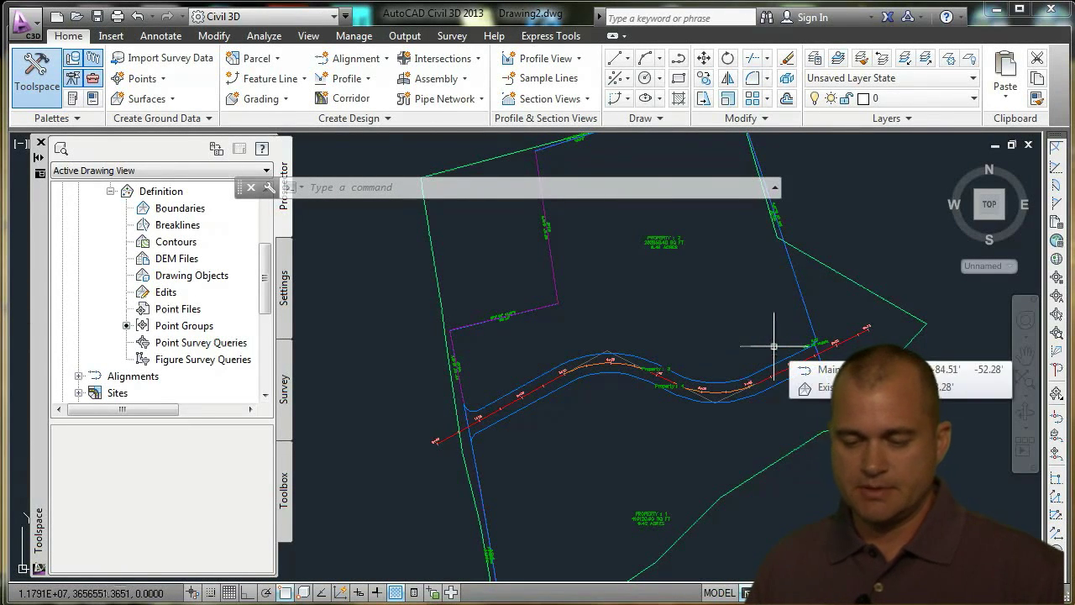
pyautogui.scroll(3, 607, 365)
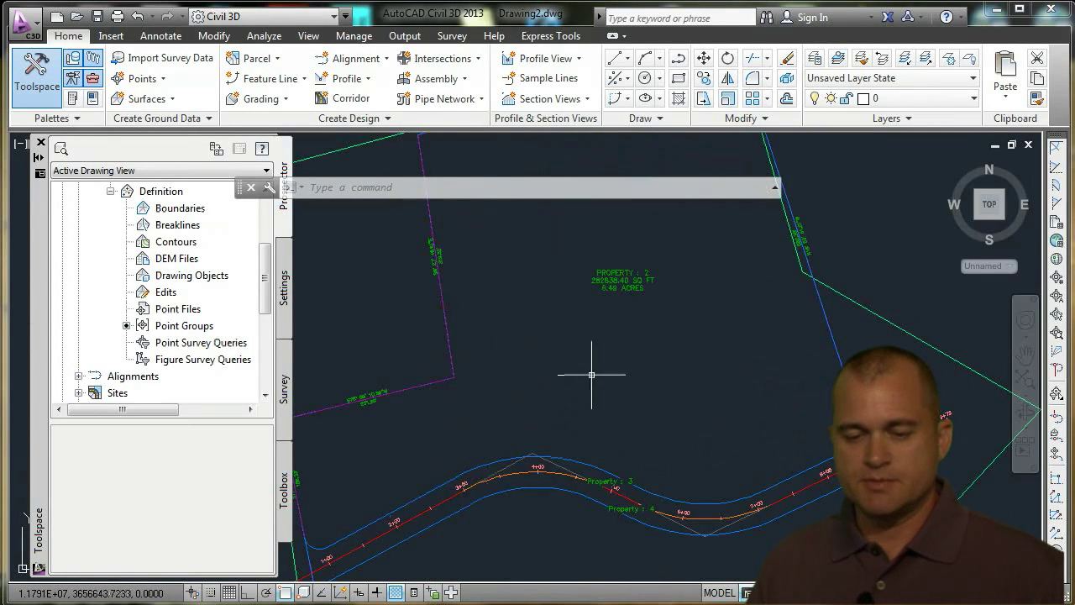
pyautogui.click(256, 58)
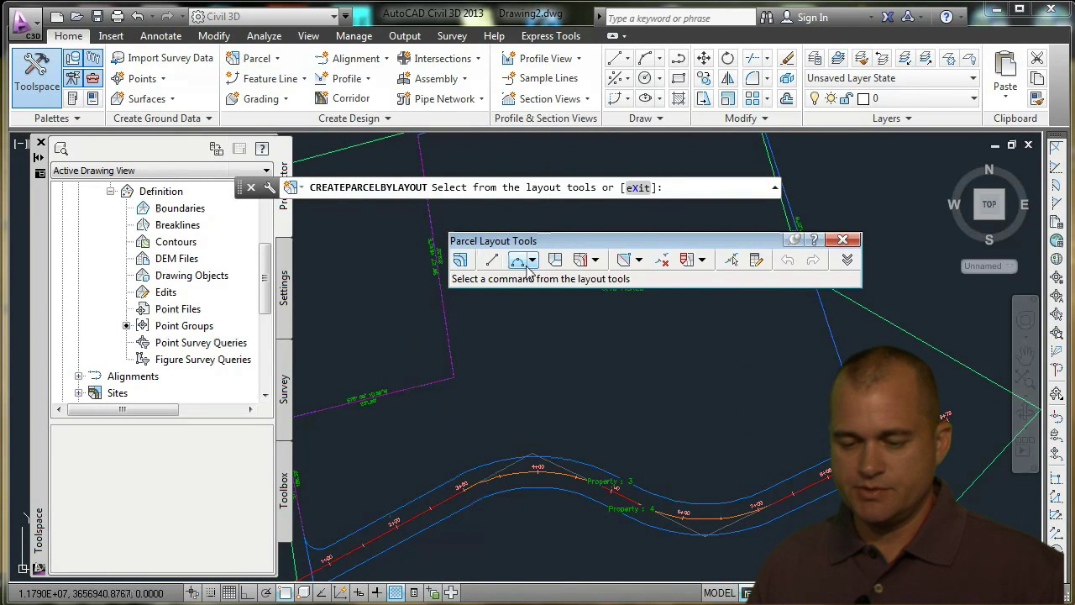
pyautogui.click(579, 261)
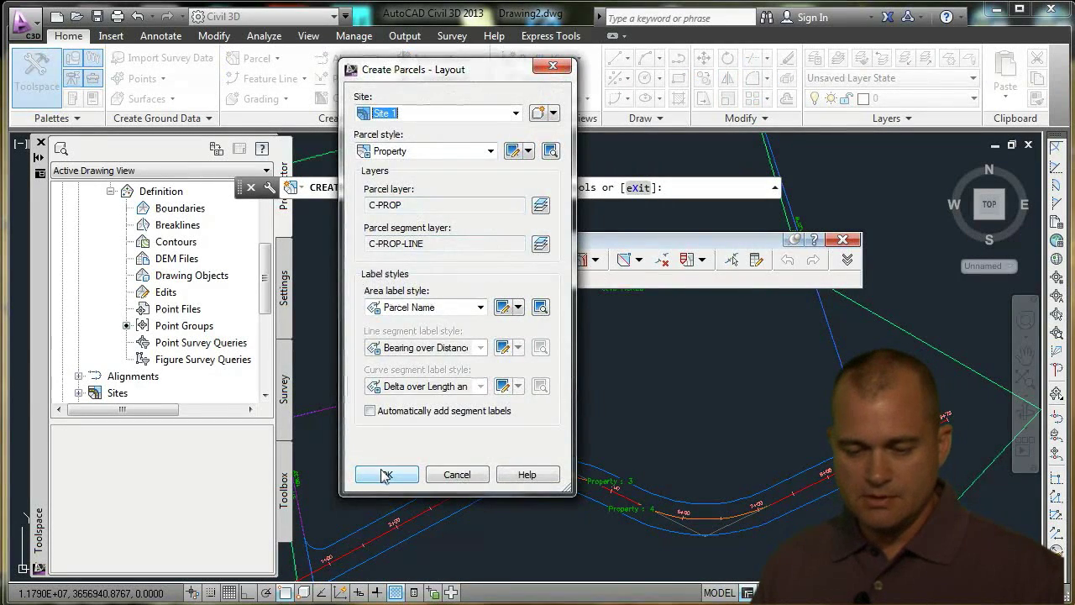
pyautogui.click(386, 475)
# Draw a straight lot line from the northern parcel's inner boundary corner to a Nearest snap point on the east boundary, and finish the layout
pyautogui.click(451, 377)
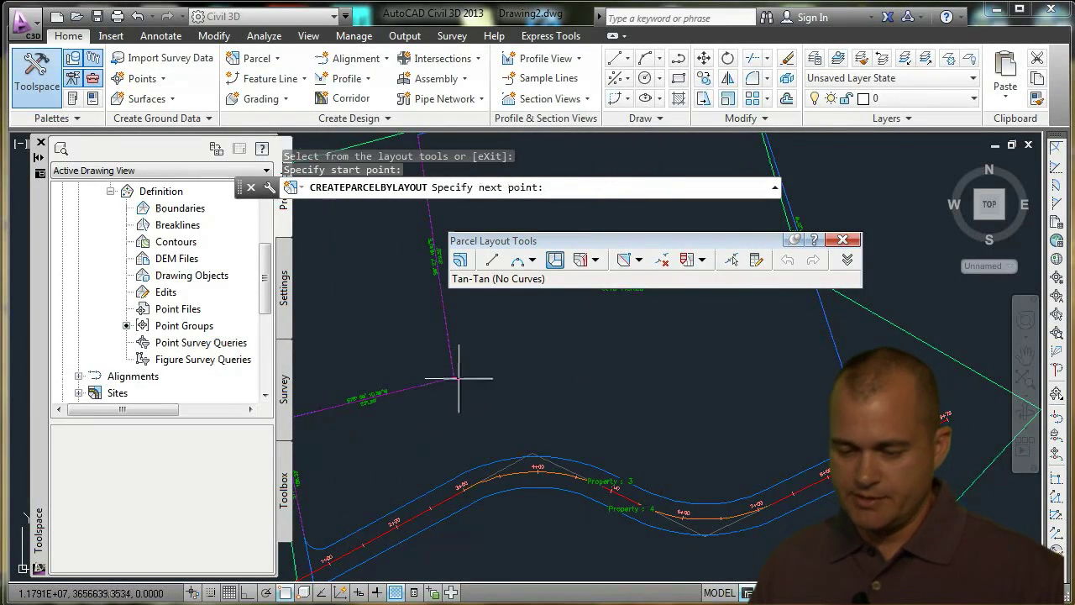
pyautogui.rightClick(812, 357)
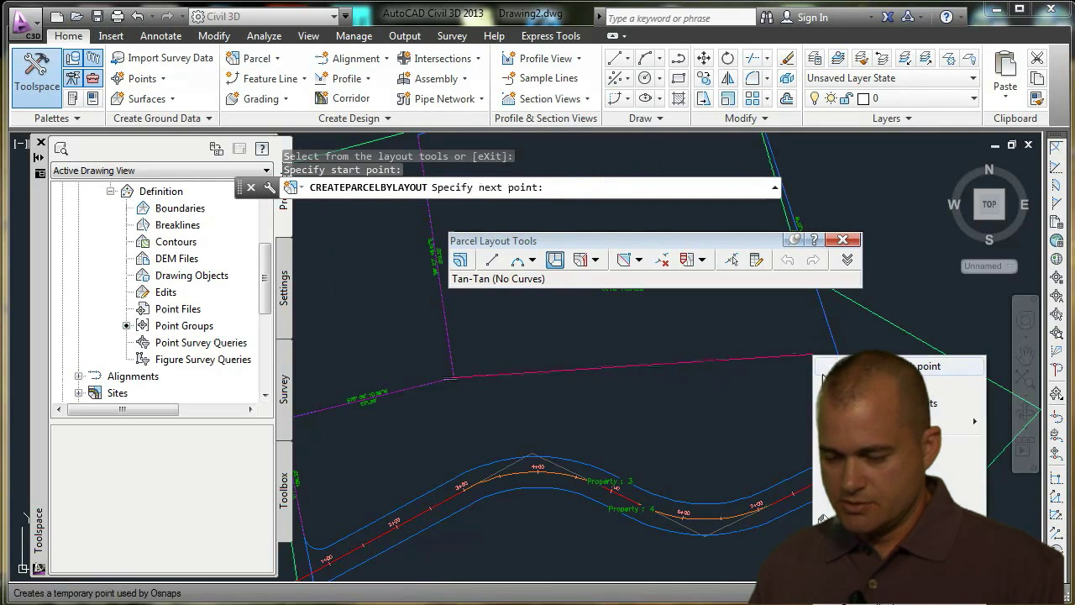
pyautogui.click(852, 604)
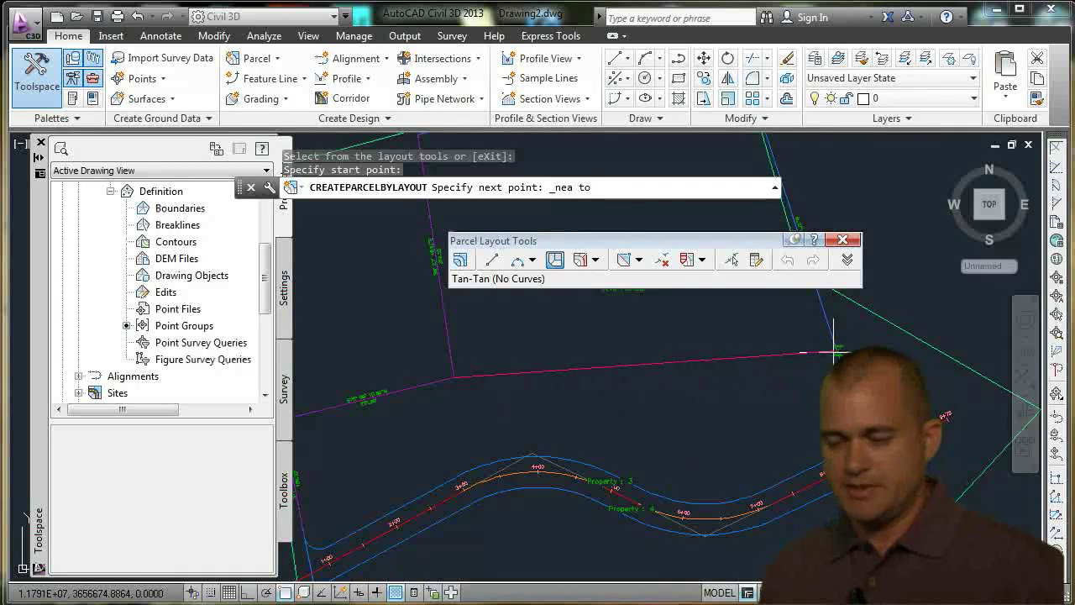
pyautogui.click(834, 353)
pyautogui.press('Return')
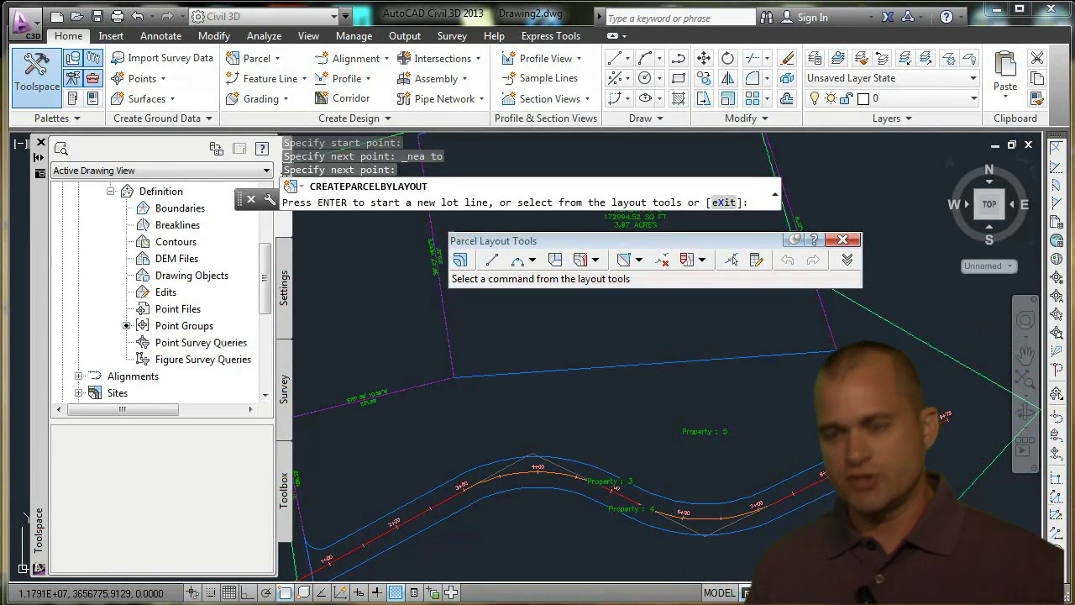
pyautogui.click(843, 240)
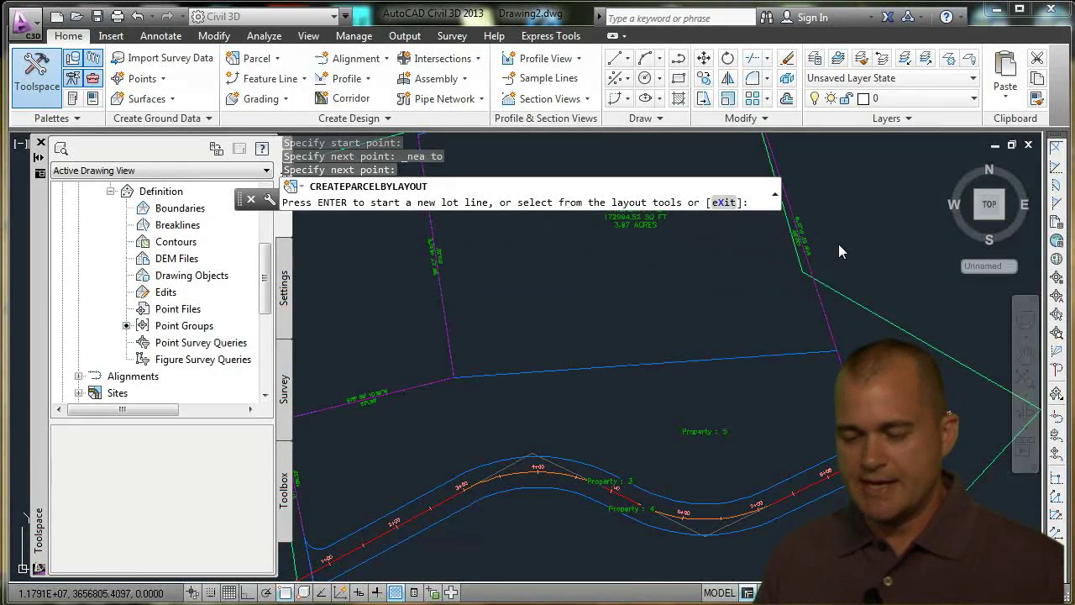
# Examine the extents of the new parcel between the drawn lot line and the Main Street right of way, and clear the selection
pyautogui.scroll(-2, 679, 448)
pyautogui.click(682, 437)
pyautogui.click(622, 433)
pyautogui.moveTo(622, 433)
pyautogui.mouseDown(button='middle')
pyautogui.moveTo(653, 365)
pyautogui.moveTo(579, 329)
pyautogui.mouseUp(button='middle')
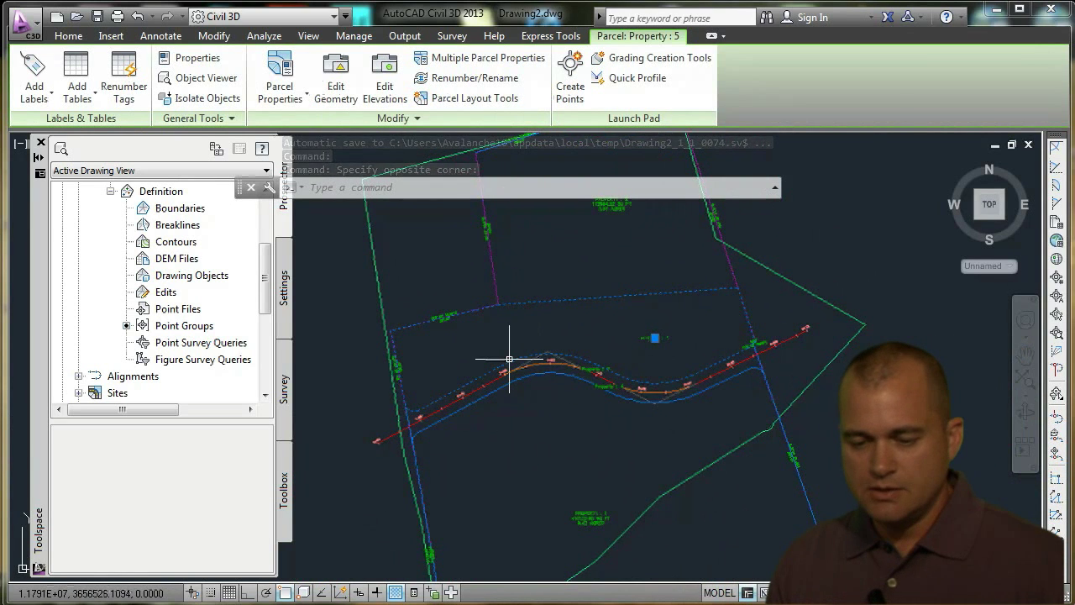
pyautogui.press('Escape')
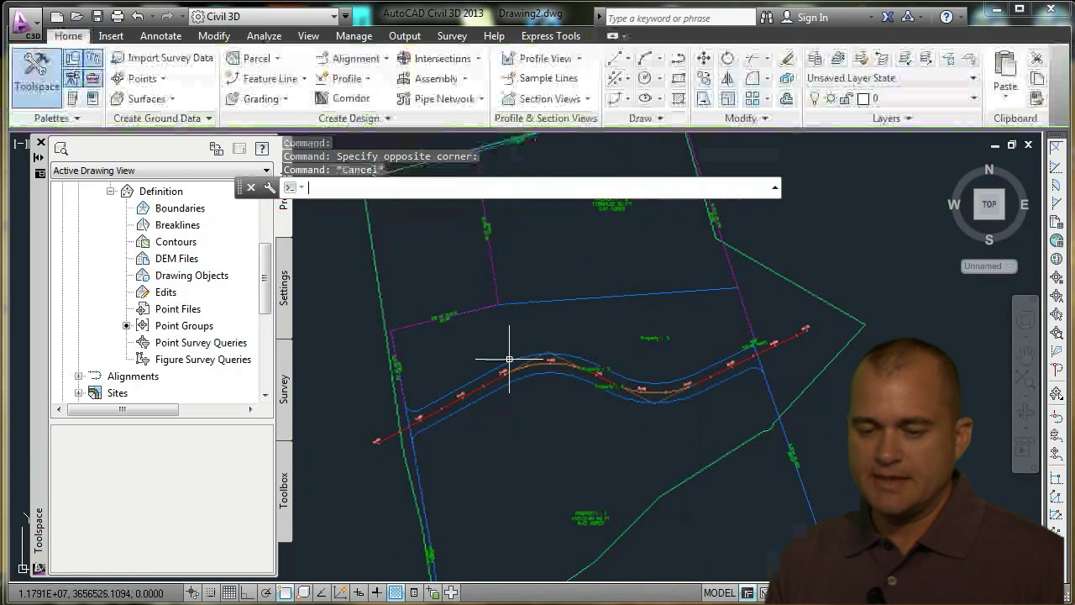
# Start a Slide Line - Create parcel layout in Site 1 with the Property style and the Parcel Name area label, without automatic segment labels
pyautogui.click(256, 58)
pyautogui.click(285, 84)
pyautogui.click(595, 259)
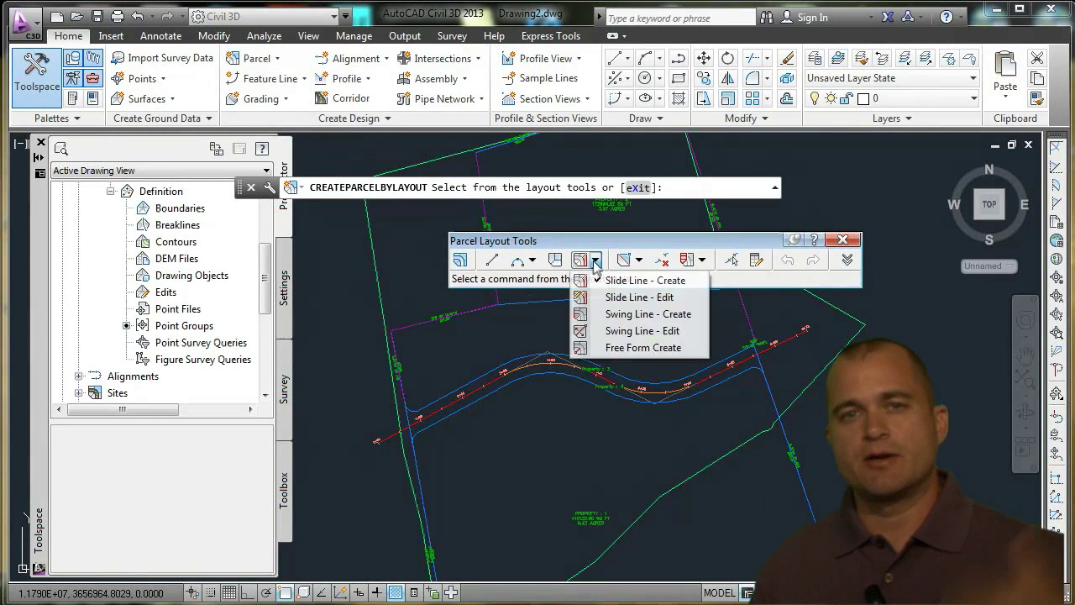
pyautogui.click(610, 284)
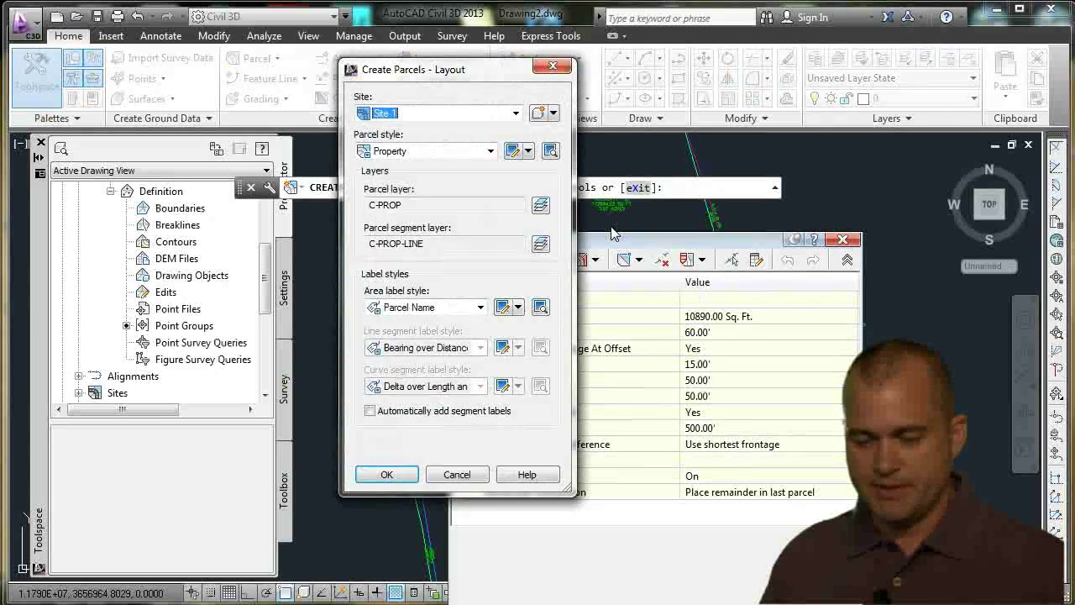
pyautogui.click(386, 475)
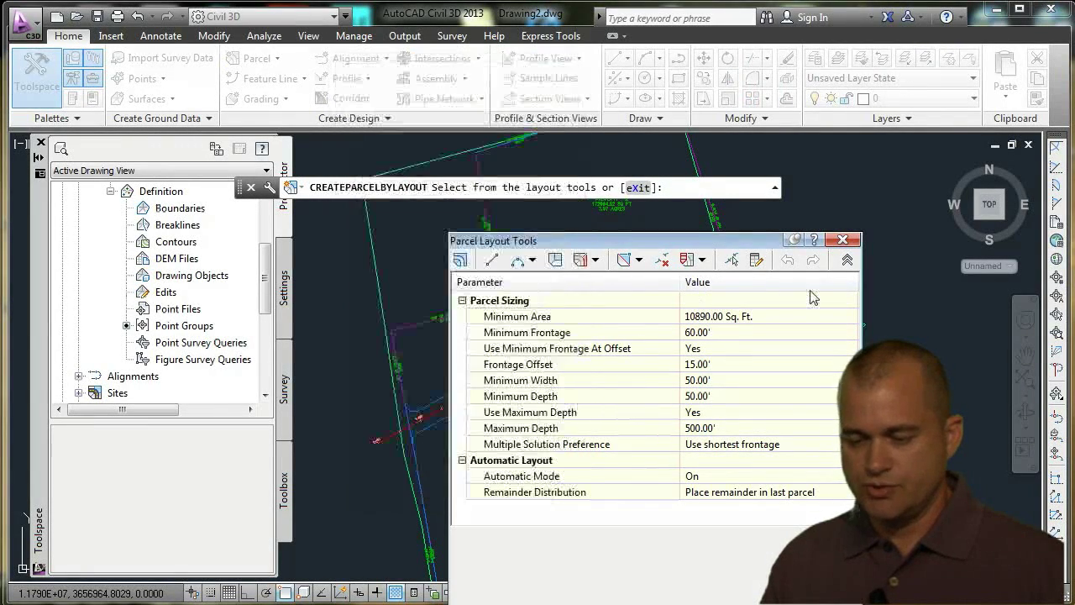
# Set the minimum parcel area to 10000 sq. ft. and collapse the parcel sizing parameters
pyautogui.click(723, 319)
pyautogui.write('1000')
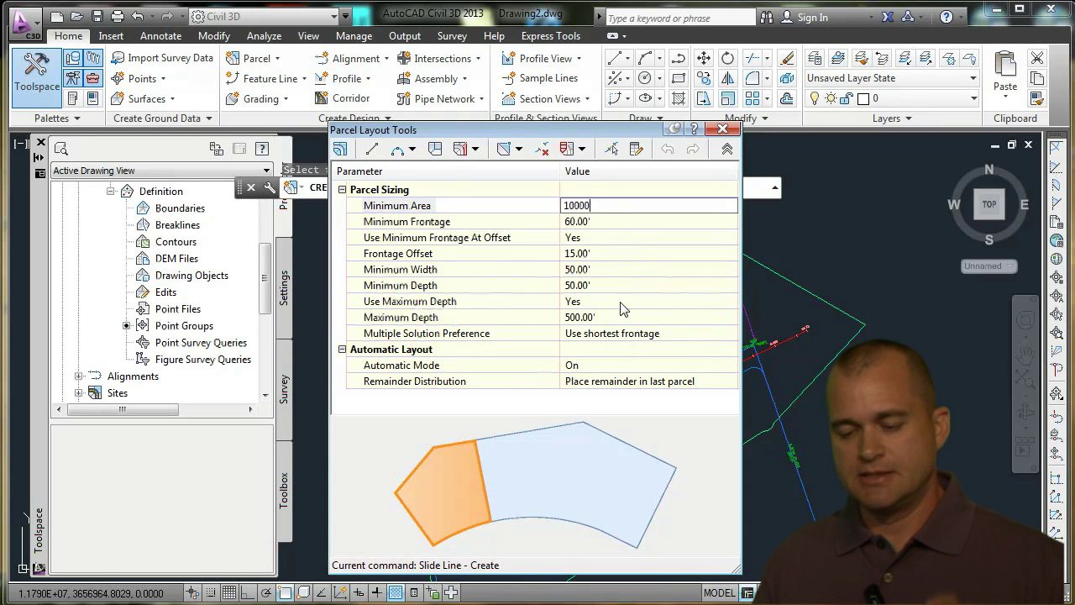
pyautogui.click(638, 253)
pyautogui.click(640, 270)
pyautogui.click(645, 305)
pyautogui.click(648, 319)
pyautogui.click(727, 148)
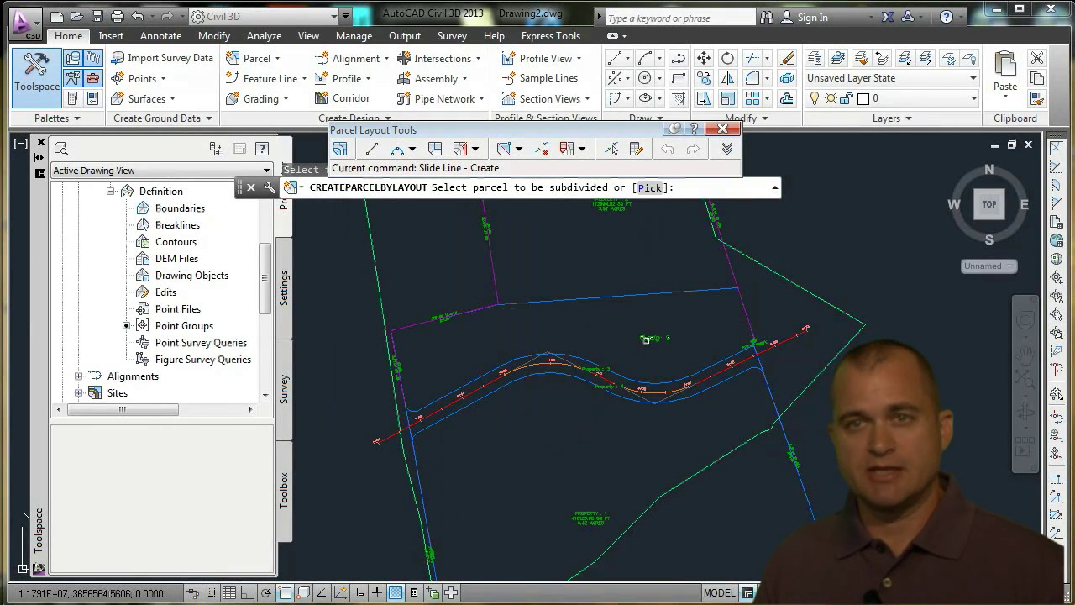
# Subdivide the parcel north of Main Street along its road frontage from the west end to the east end at a 90-degree angle, accepting the lots
pyautogui.click(646, 339)
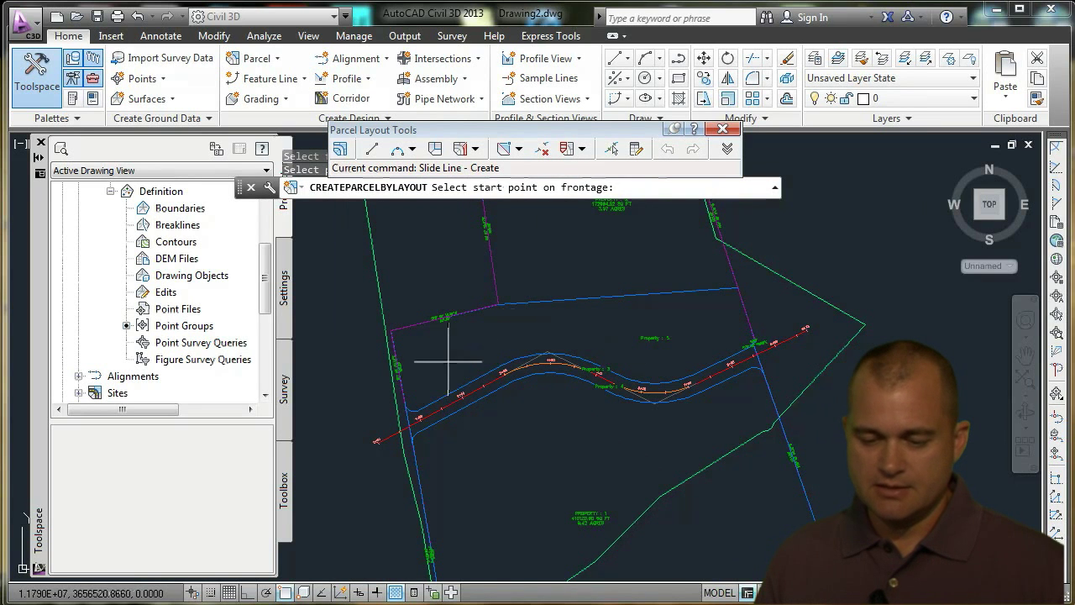
pyautogui.click(418, 410)
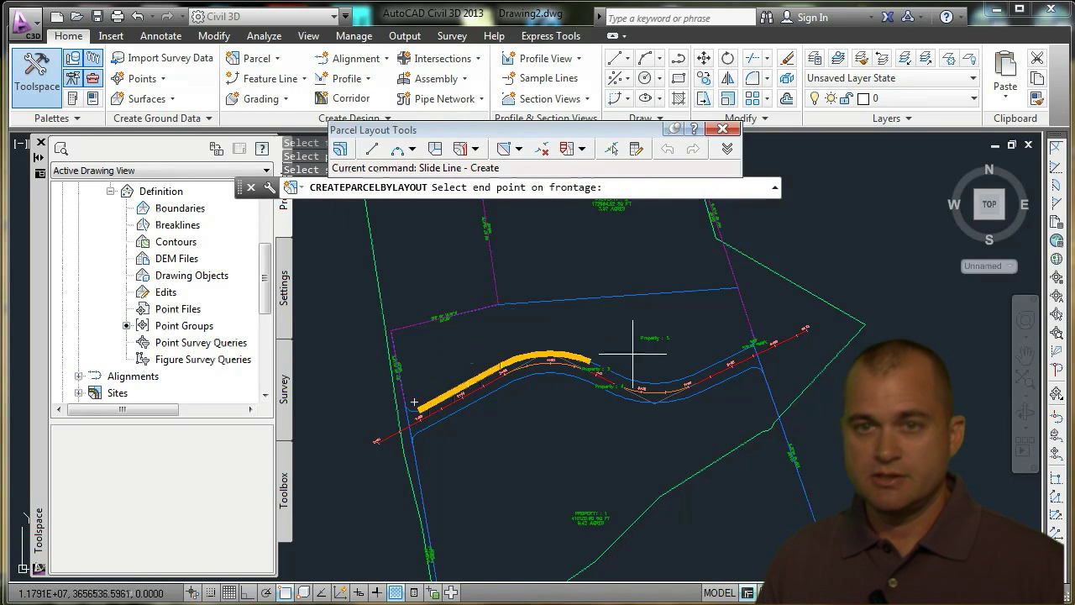
pyautogui.click(728, 348)
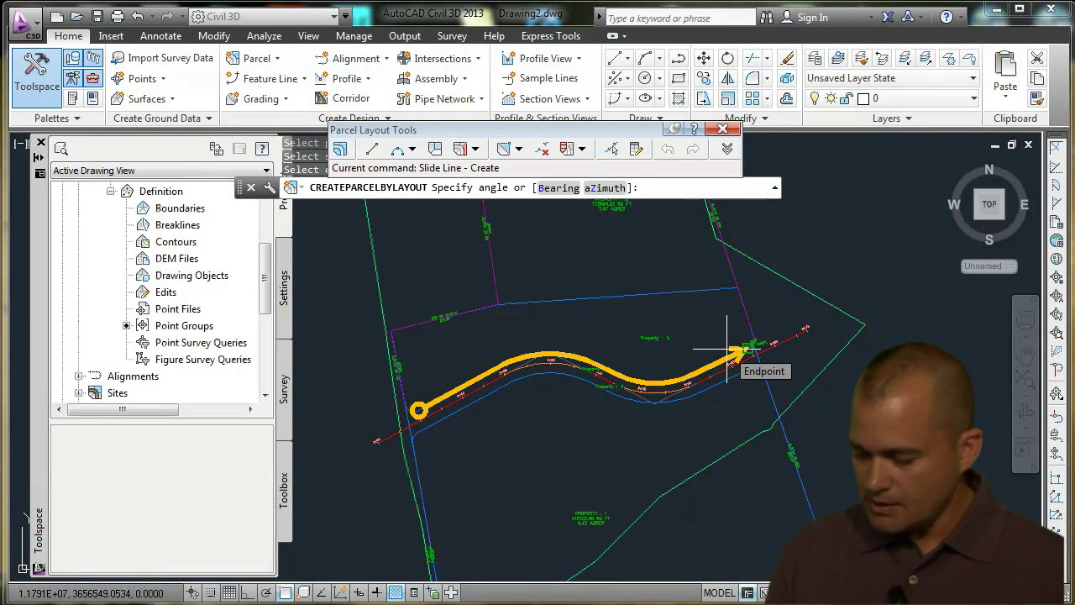
pyautogui.write('90')
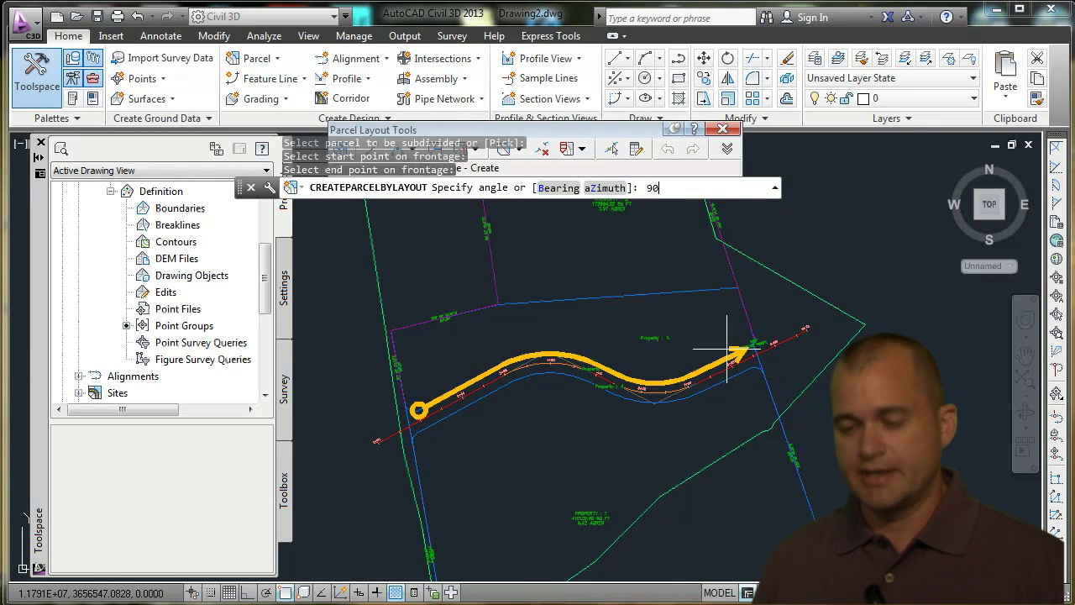
pyautogui.press('Return')
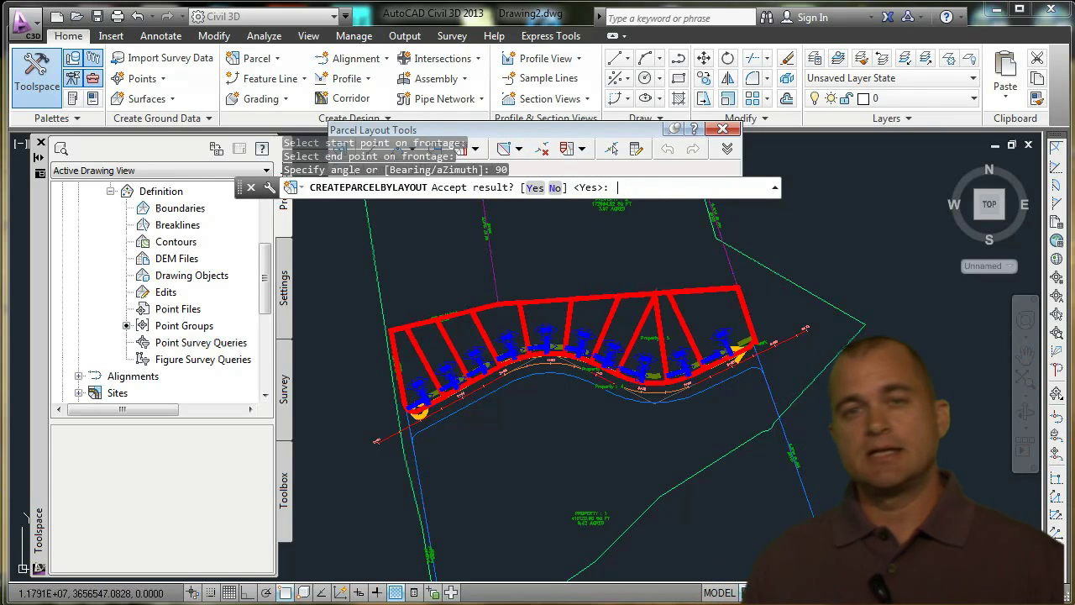
pyautogui.press('Return')
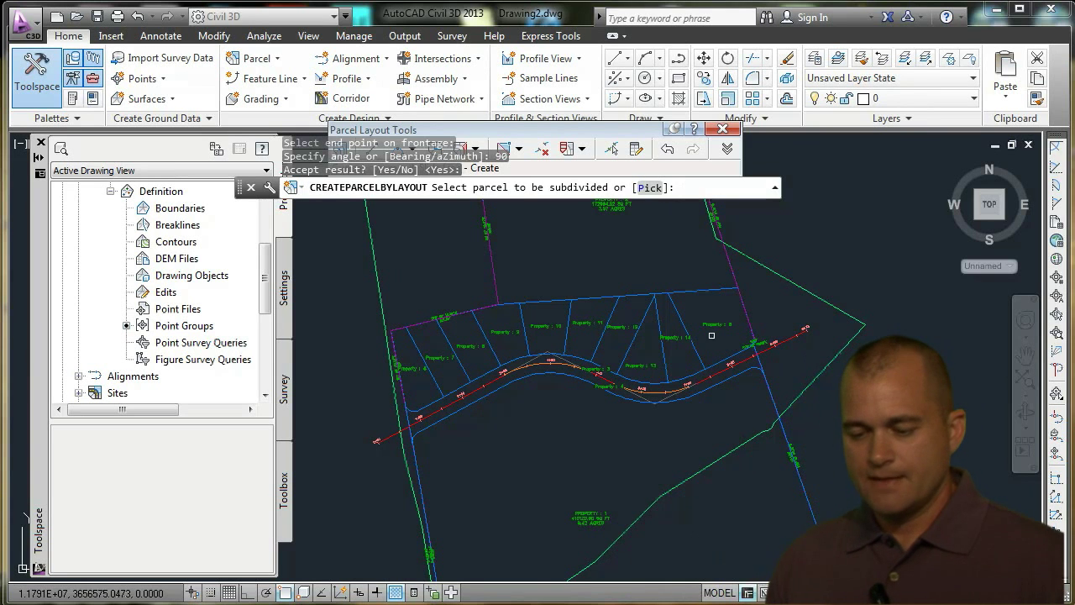
# End the lot subdivision, close the parcel layout tools, and move the command line clear of the Toolspace
pyautogui.press('Escape')
pyautogui.scroll(-3, 557, 427)
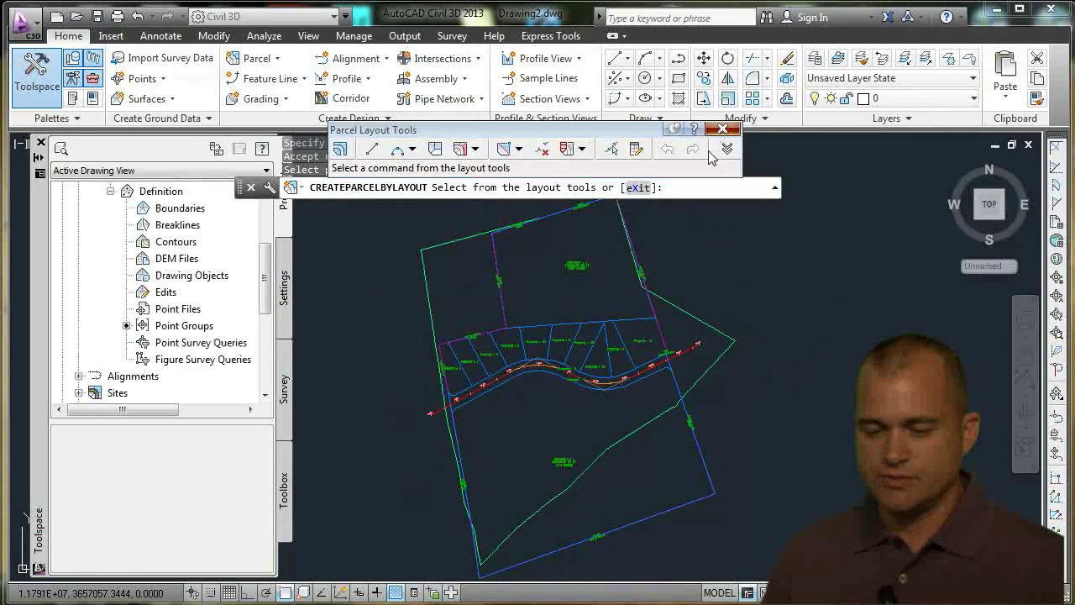
pyautogui.click(722, 129)
pyautogui.scroll(2, 517, 367)
pyautogui.moveTo(240, 193); pyautogui.dragTo(340, 180)
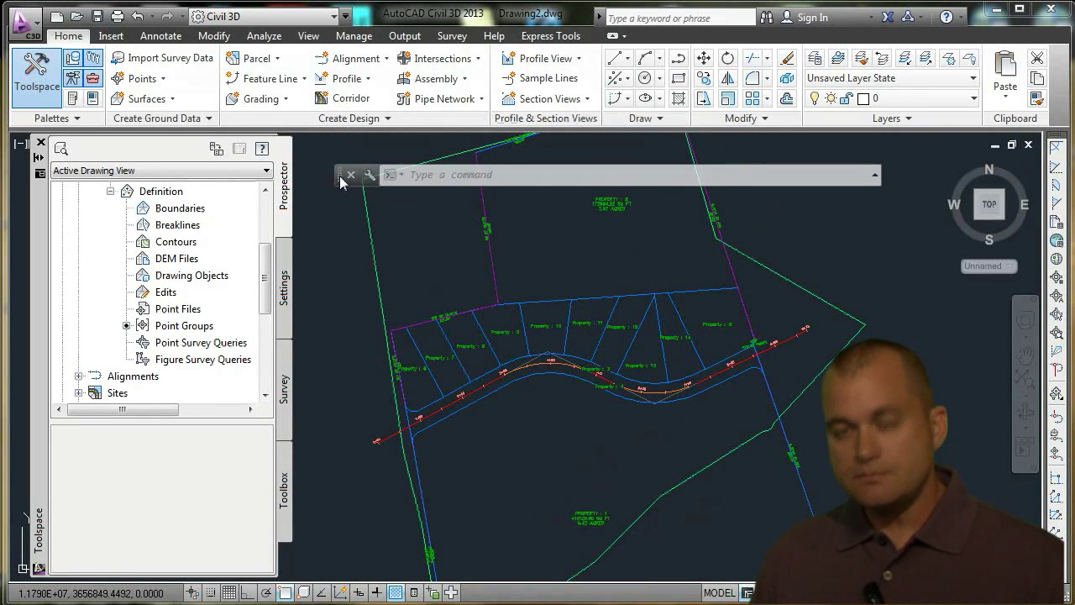
# Start a surface profile for the Main Street alignment and add Existing Ground to its profile list over the full station range
pyautogui.scroll(-2, 486, 339)
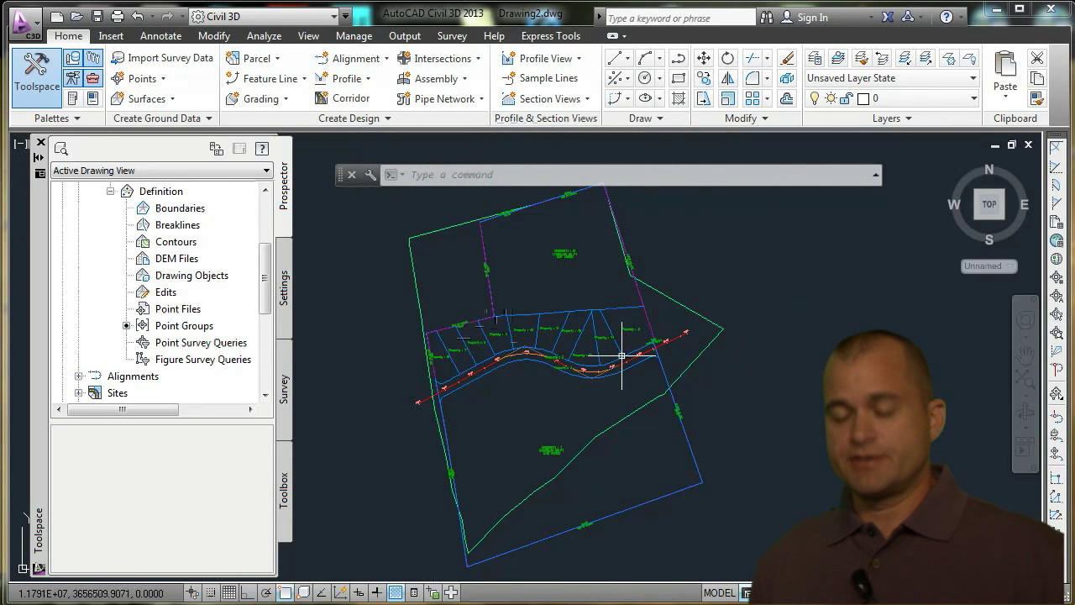
pyautogui.scroll(2, 648, 374)
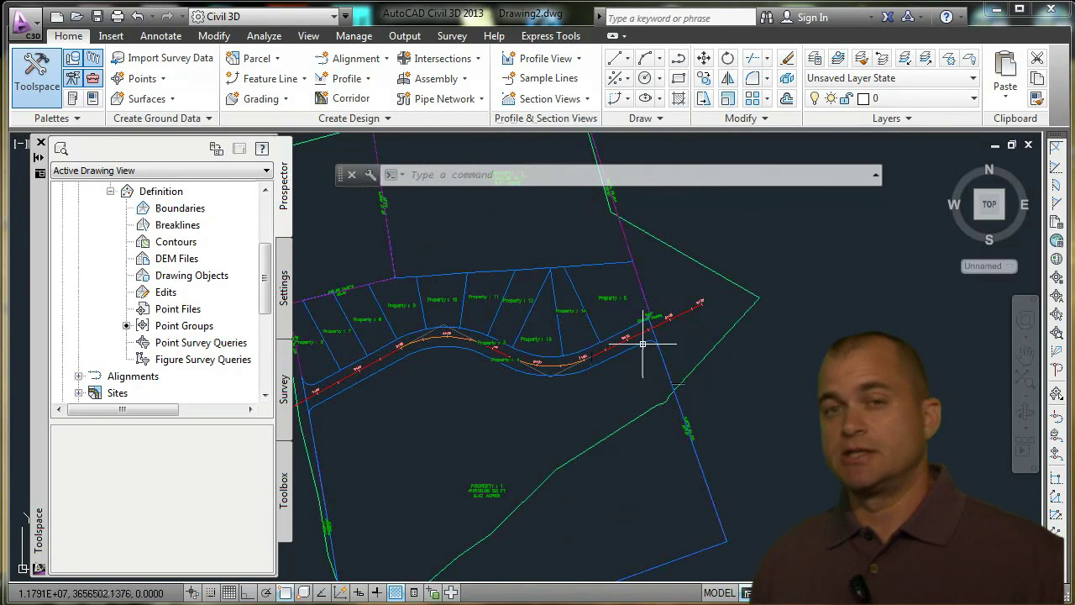
pyautogui.moveTo(666, 327)
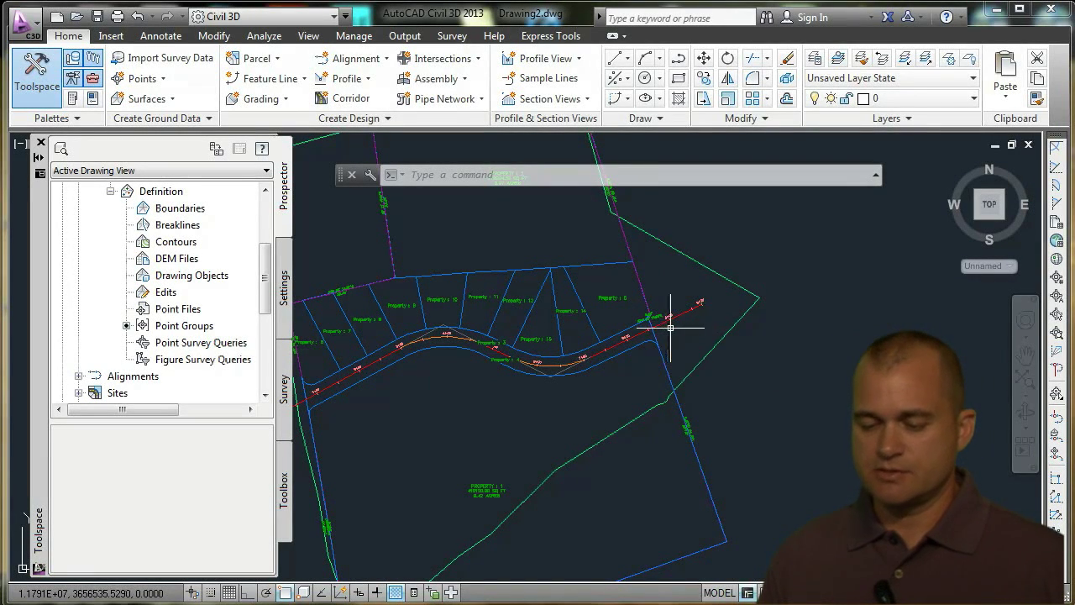
pyautogui.click(677, 318)
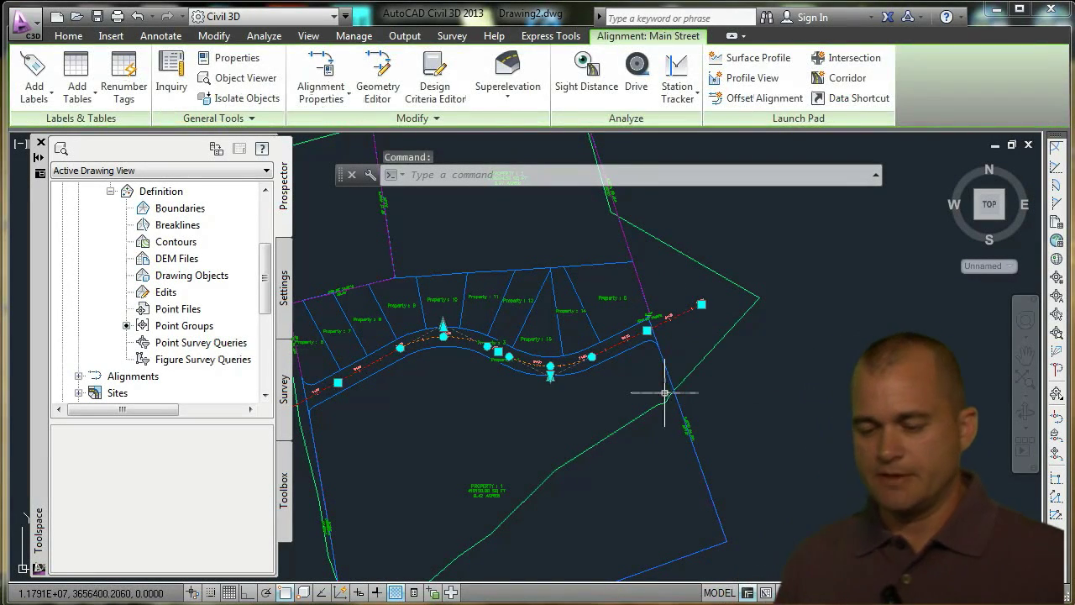
pyautogui.moveTo(664, 392)
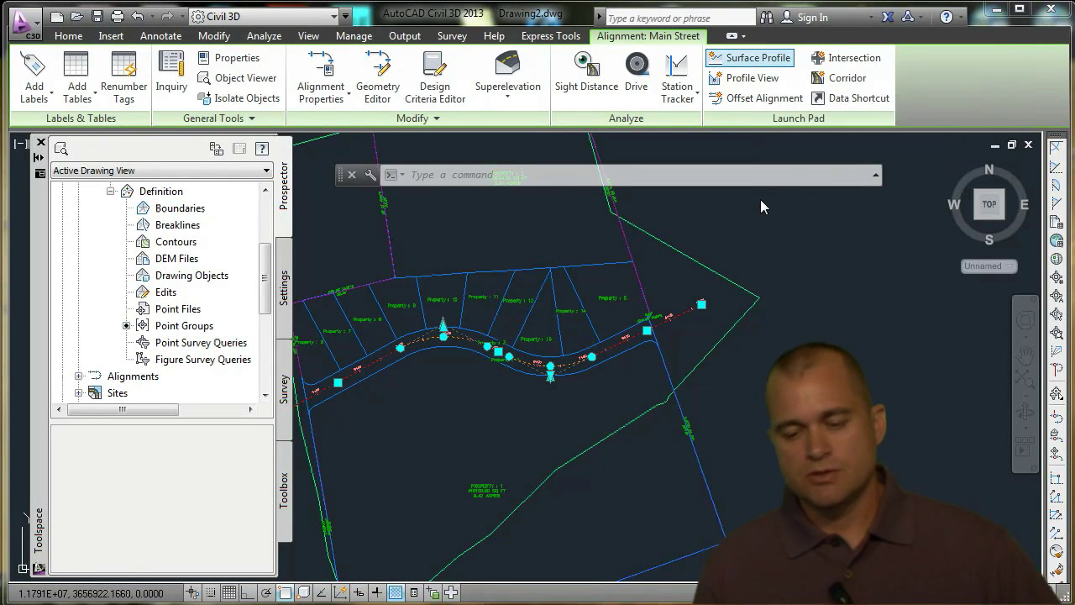
pyautogui.click(756, 59)
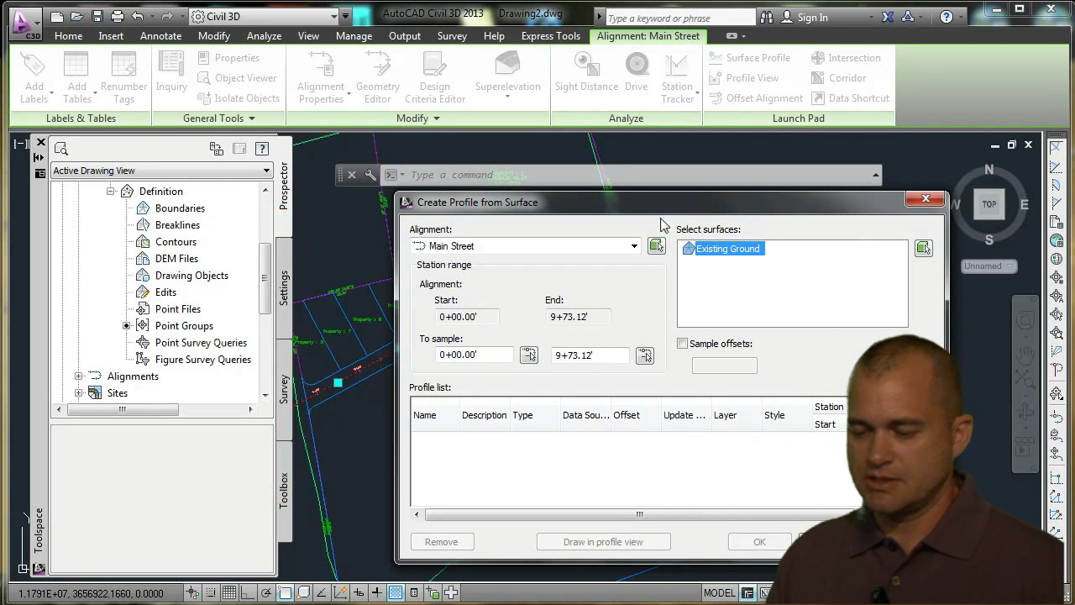
pyautogui.click(894, 364)
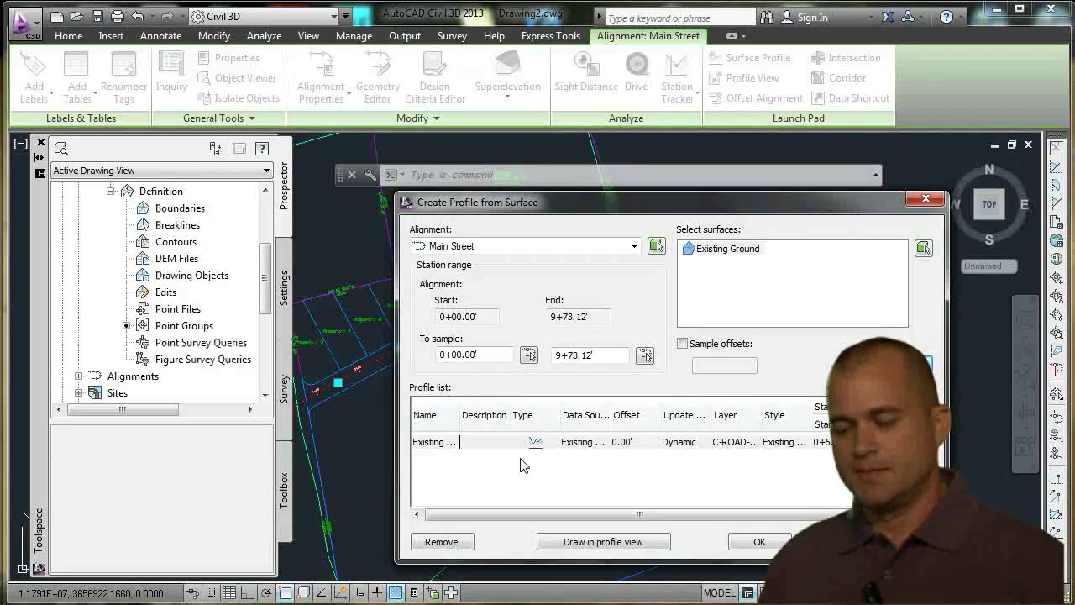
# Draw the Main Street profile view in the Major Grids and HGP style, placing its origin northeast of the parcels
pyautogui.click(612, 543)
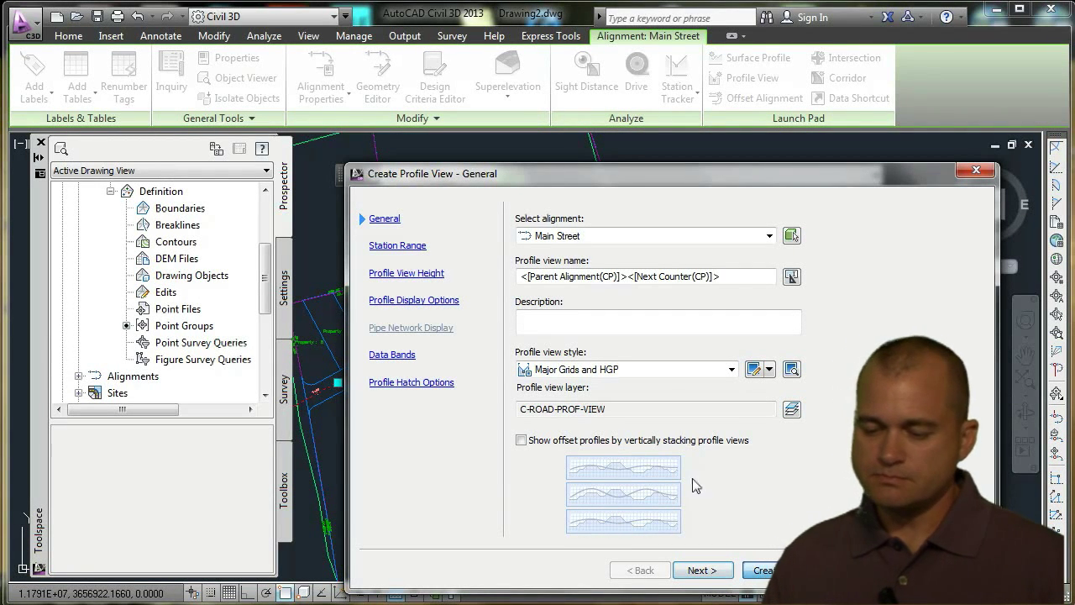
pyautogui.press('Escape')
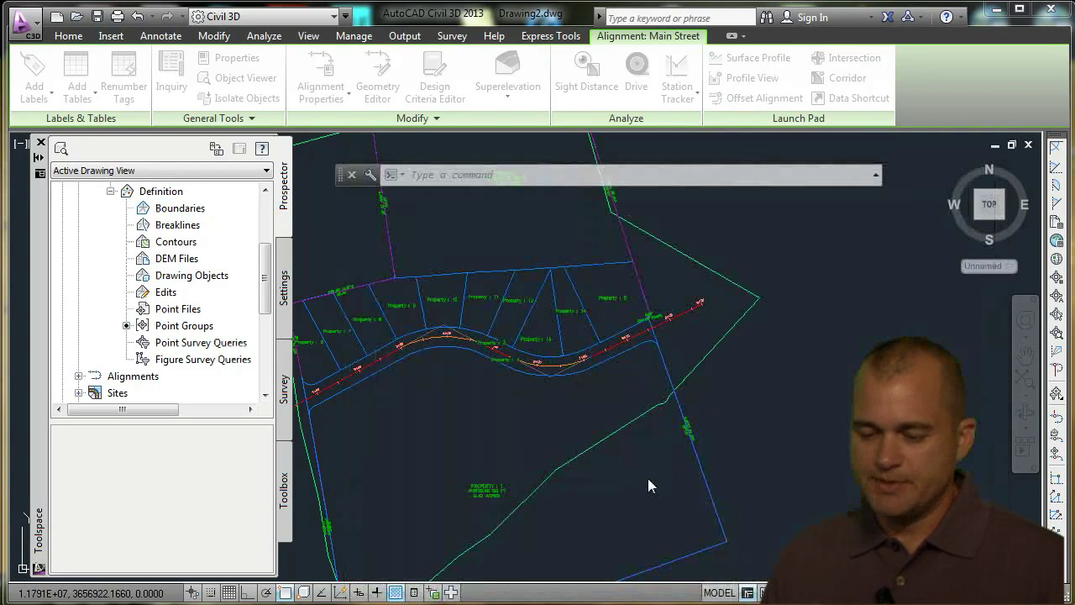
pyautogui.scroll(-4, 678, 372)
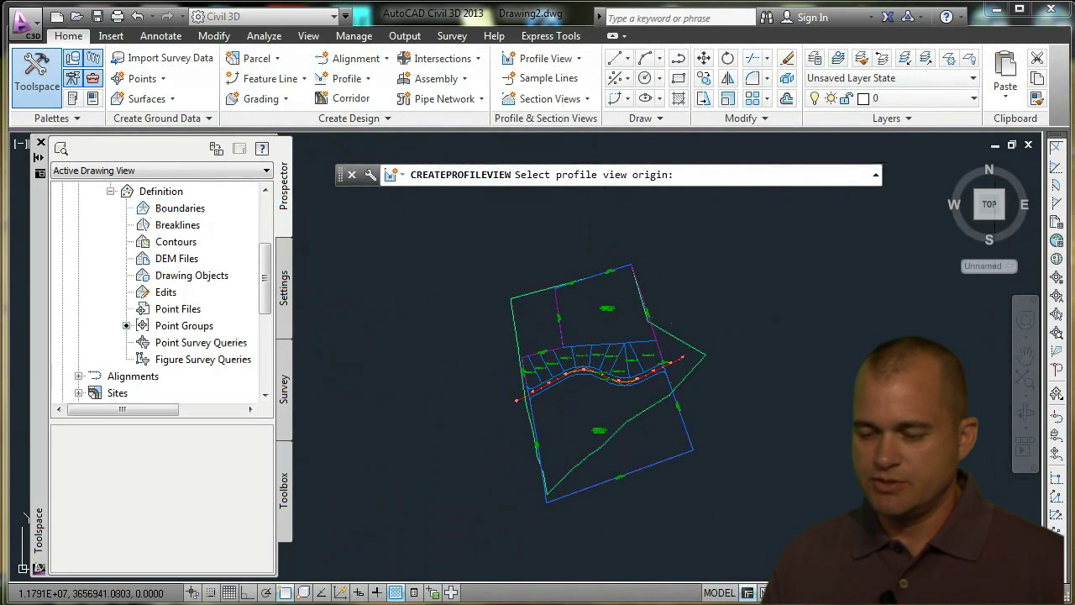
pyautogui.click(677, 293)
pyautogui.moveTo(731, 271)
pyautogui.mouseDown(button='middle')
pyautogui.moveTo(654, 306)
pyautogui.moveTo(558, 301)
pyautogui.mouseUp(button='middle')
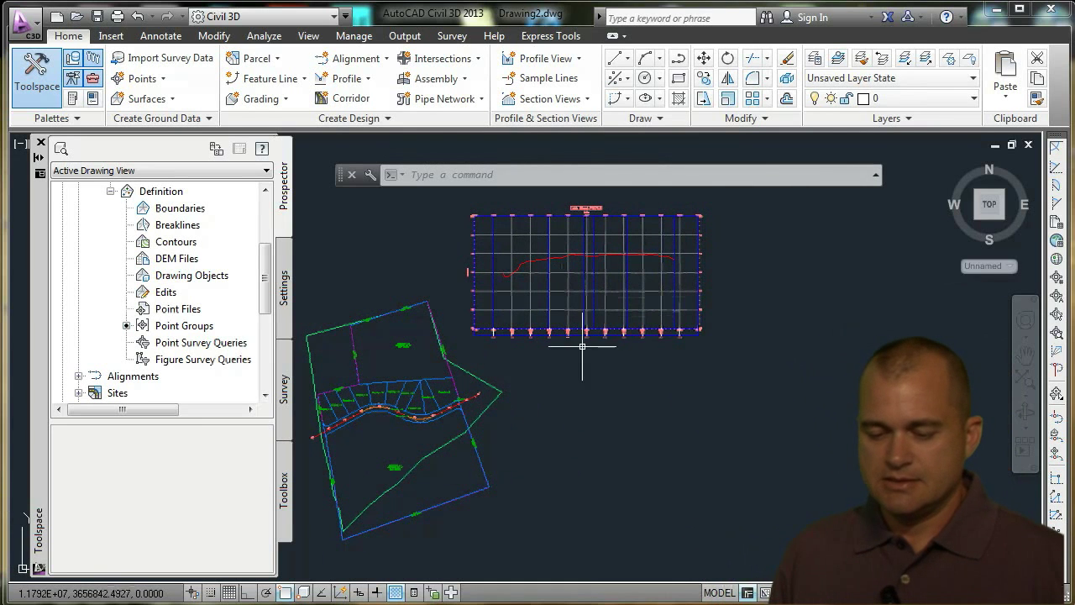
# Stretch the Main Street alignment's west endpoint southward with object snap off, and undo the stretch
pyautogui.scroll(6, 467, 401)
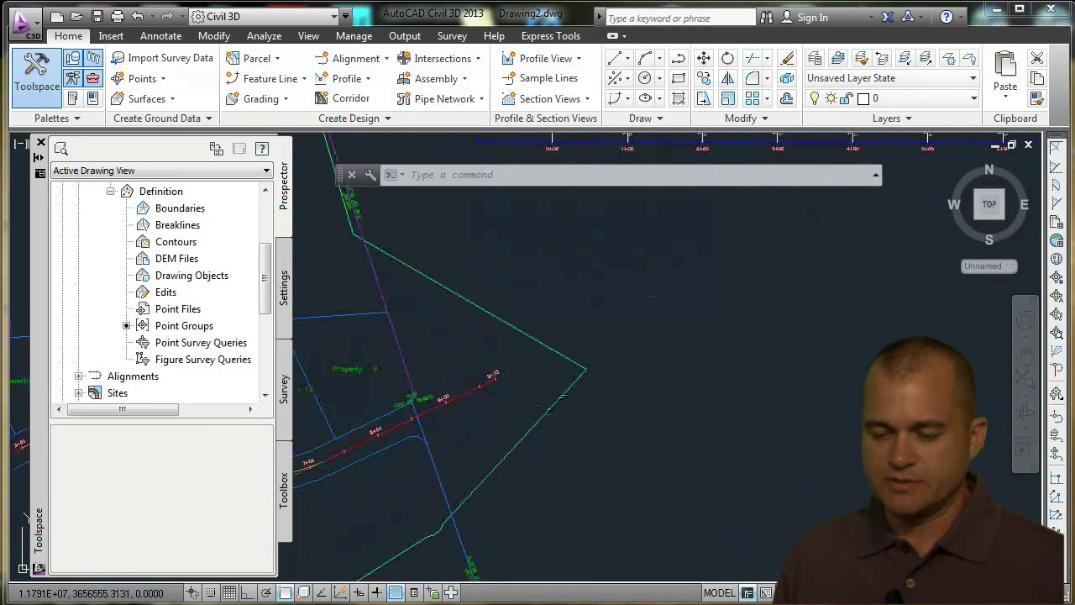
pyautogui.click(459, 391)
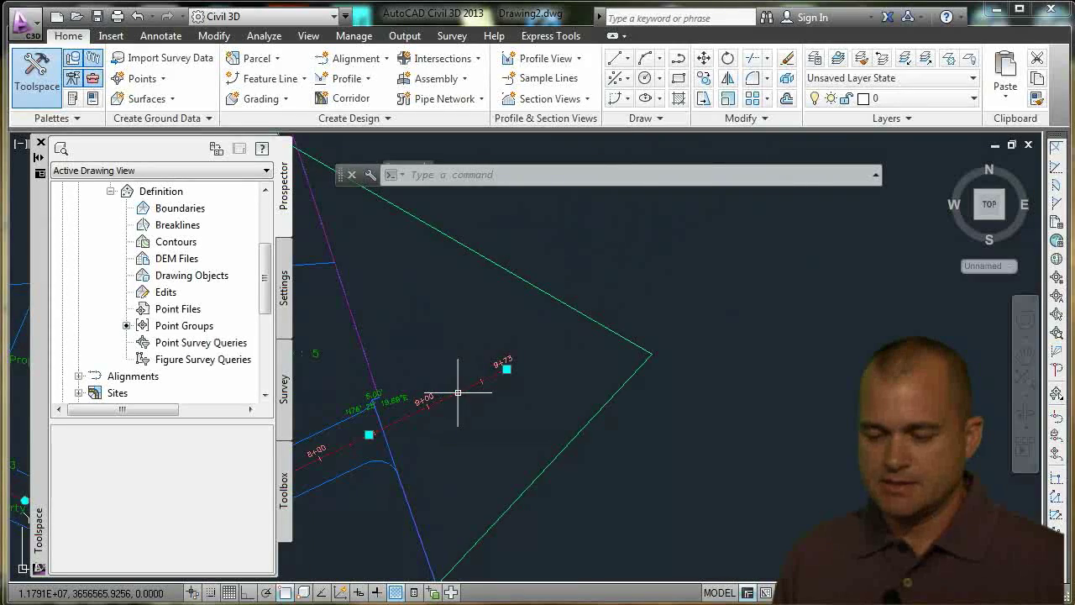
pyautogui.scroll(-5, 487, 420)
pyautogui.moveTo(462, 446); pyautogui.dragTo(515, 388, button='middle')
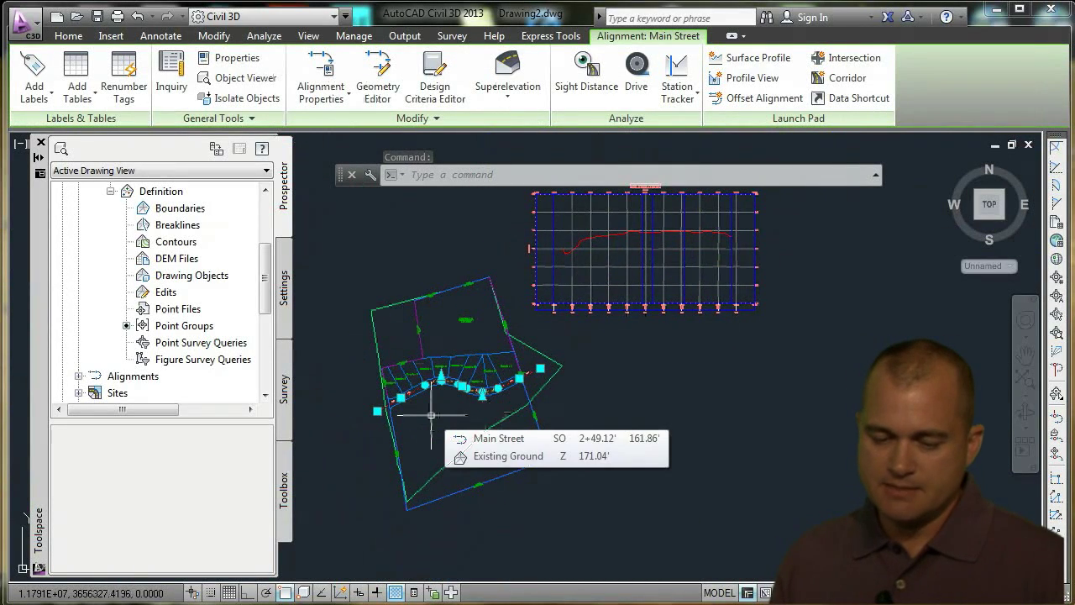
pyautogui.click(378, 410)
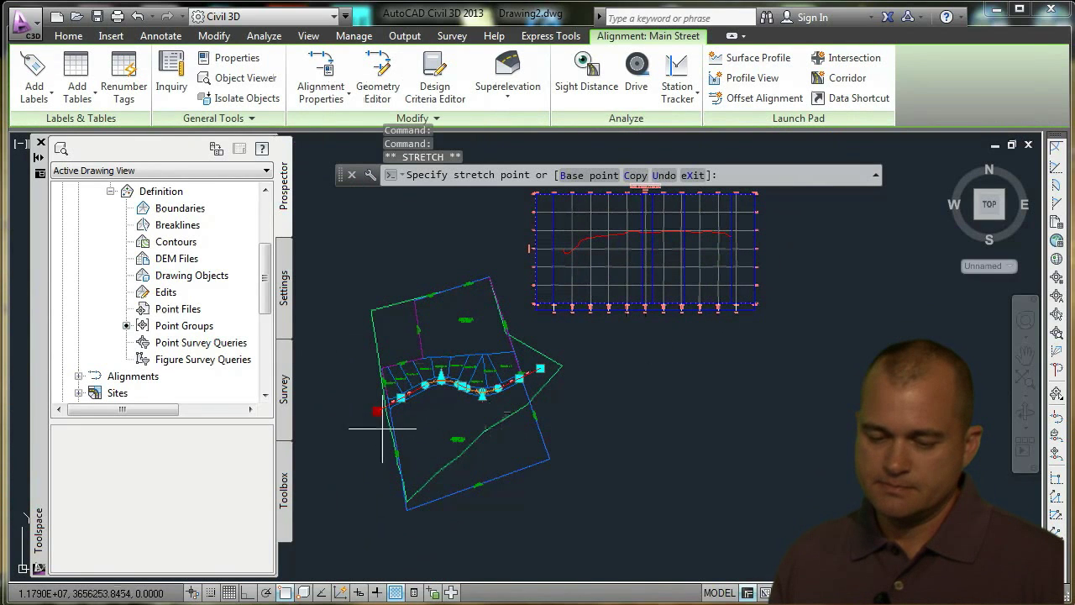
pyautogui.press('F3')
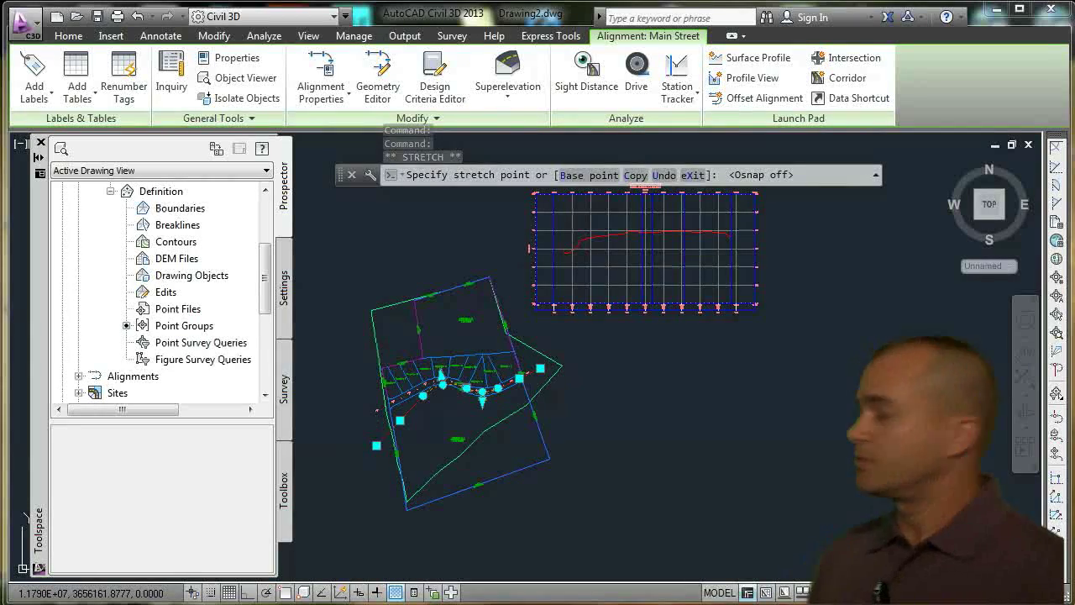
pyautogui.click(377, 446)
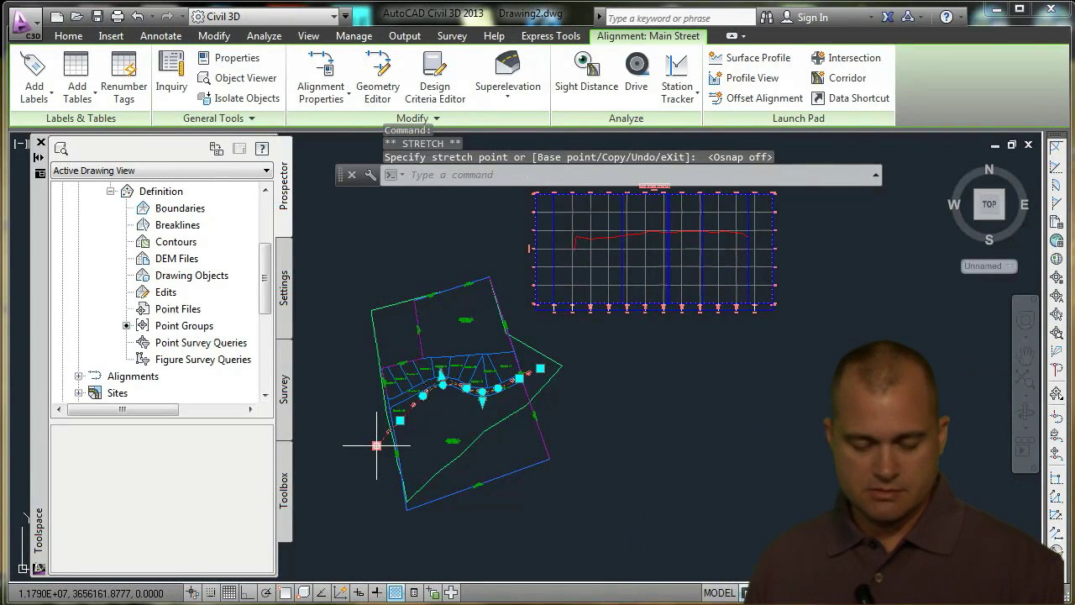
pyautogui.hotkey('ctrl', 'z')
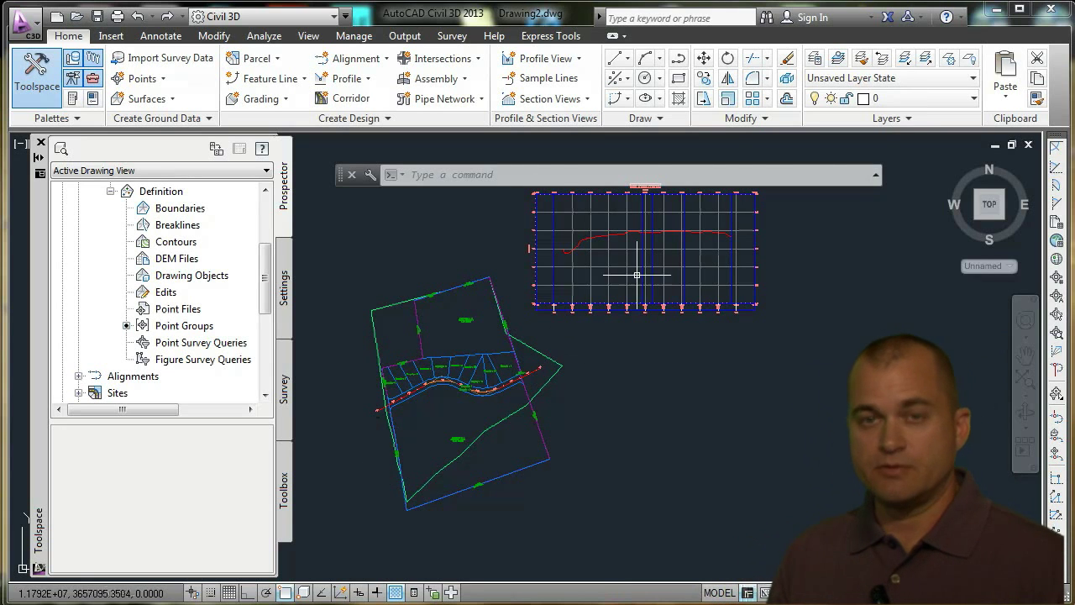
# Start a layout profile on the Main Street profile view with the Layout profile style and the Complete Label Set
pyautogui.scroll(5, 634, 251)
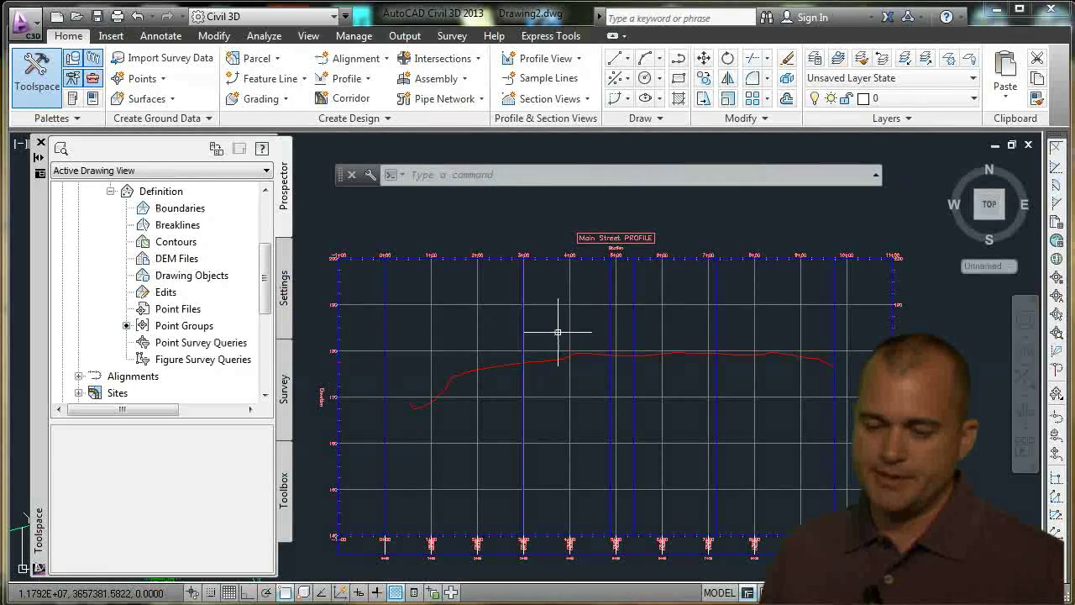
pyautogui.click(533, 303)
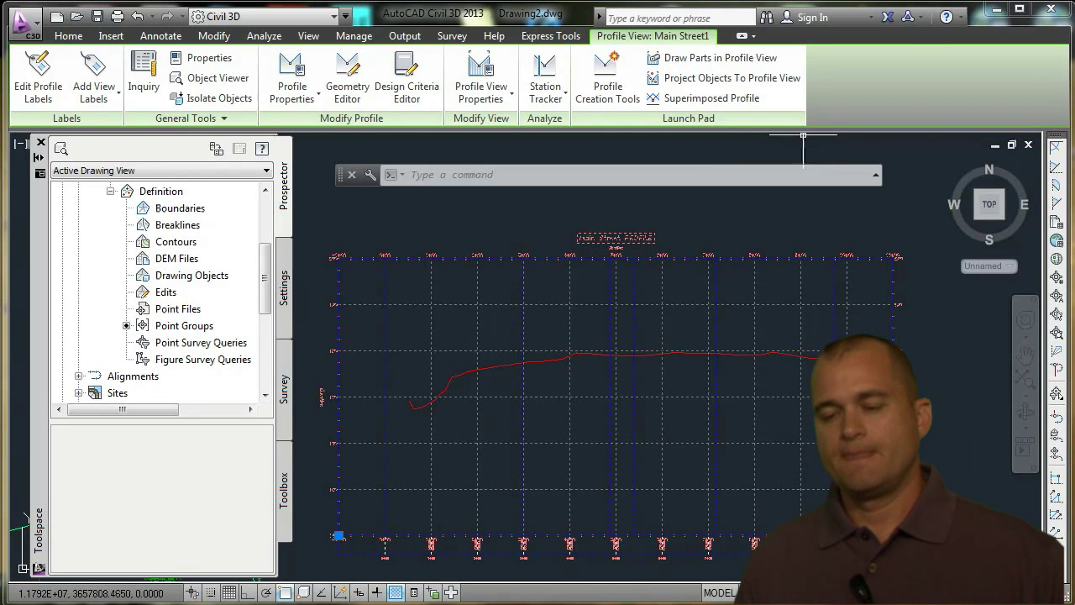
pyautogui.click(606, 85)
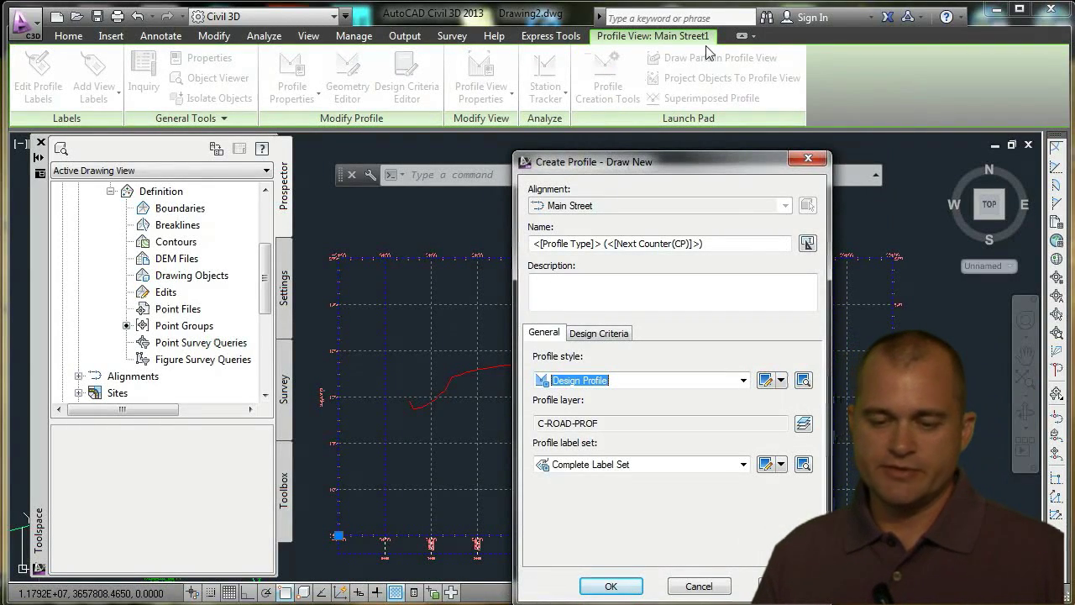
pyautogui.moveTo(684, 164)
pyautogui.mouseDown()
pyautogui.moveTo(435, 101)
pyautogui.moveTo(419, 78)
pyautogui.mouseUp()
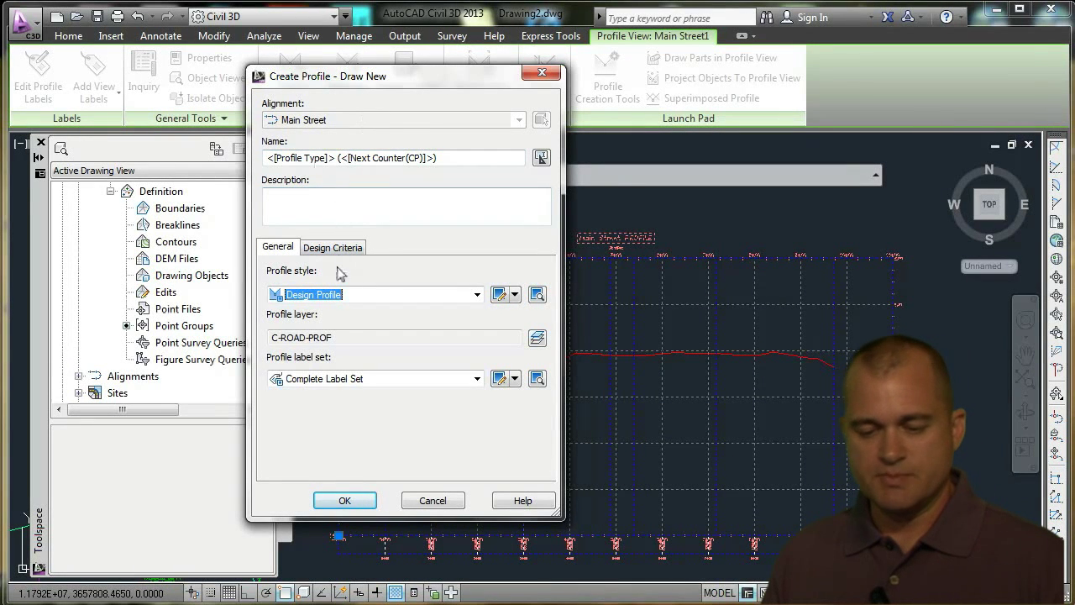
pyautogui.click(369, 297)
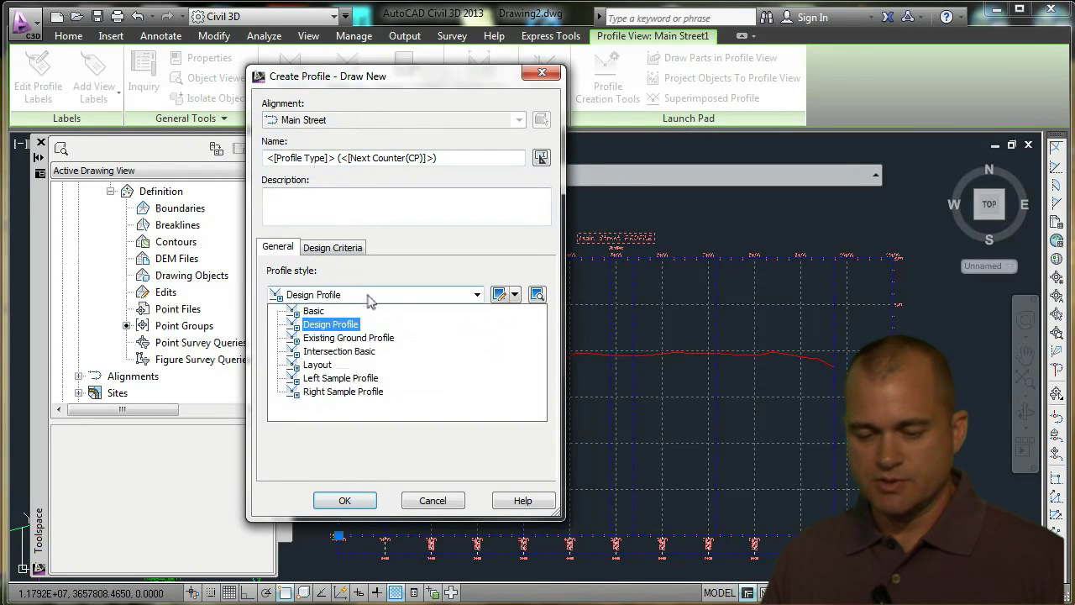
pyautogui.click(369, 364)
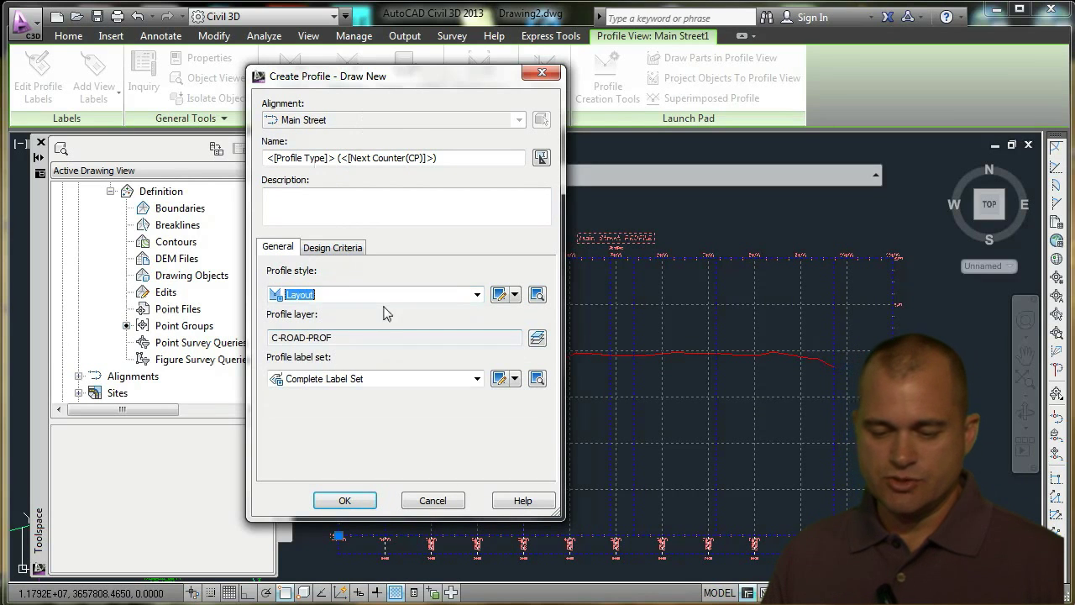
pyautogui.click(369, 382)
pyautogui.click(352, 422)
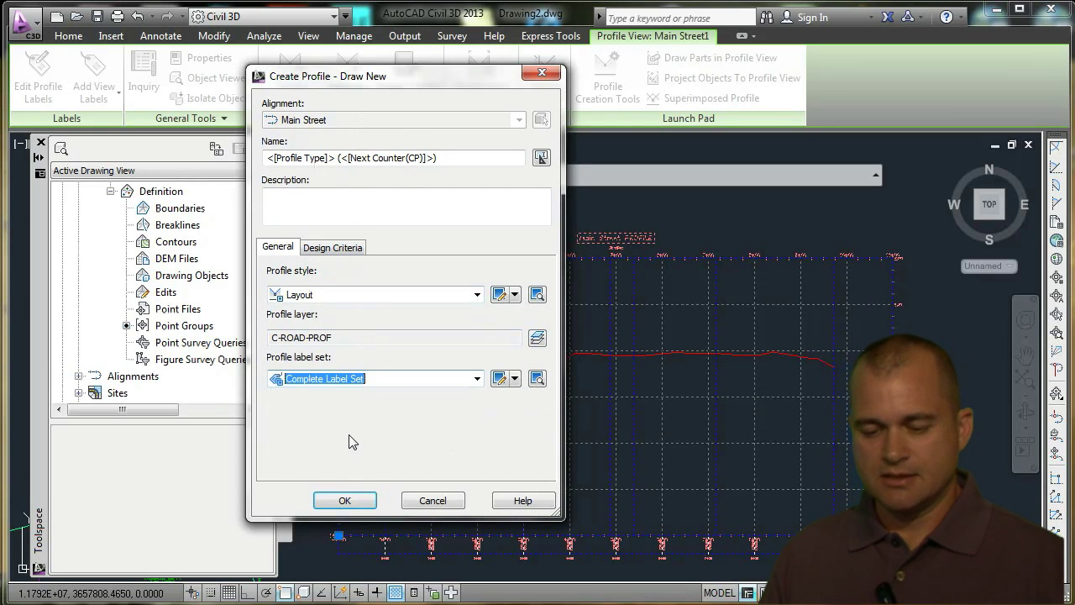
pyautogui.click(343, 500)
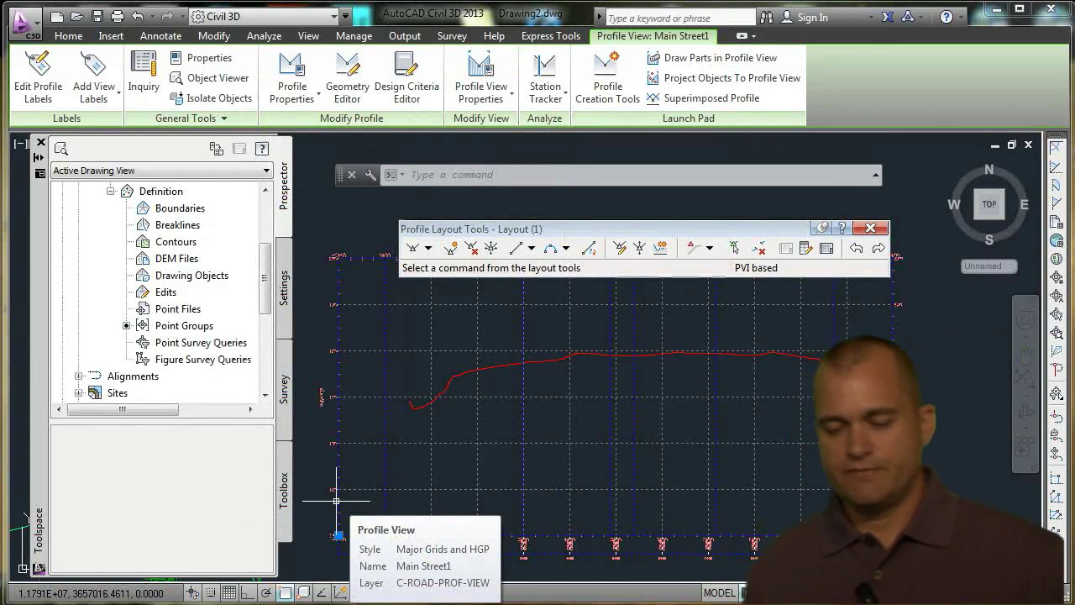
# Draw the design profile as three tangents with curves, from the existing ground line's start to its end through two intermediate PVIs
pyautogui.moveTo(558, 230); pyautogui.dragTo(545, 202)
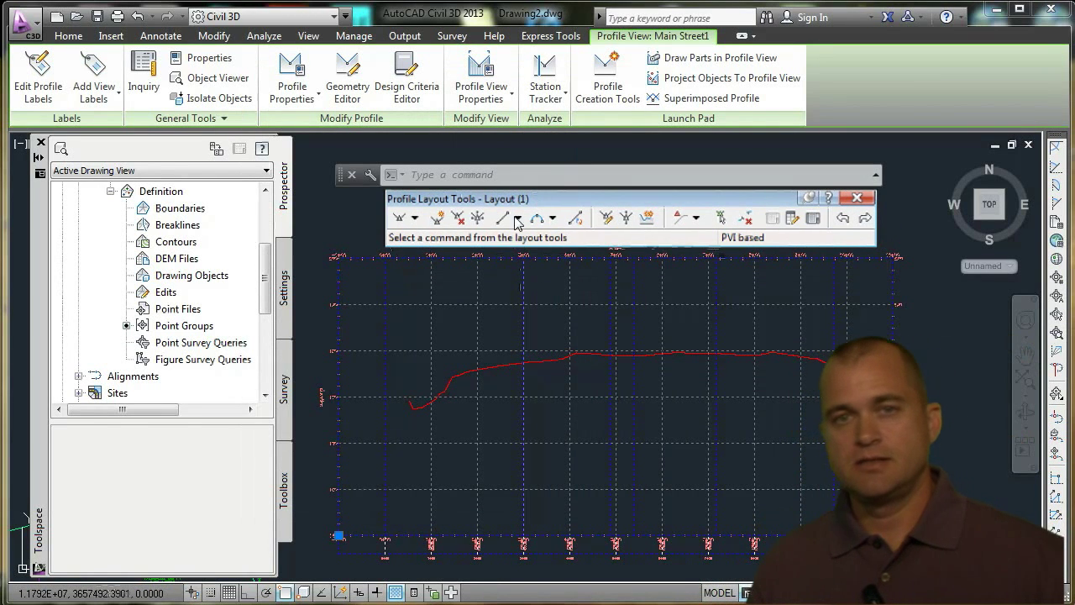
pyautogui.click(415, 218)
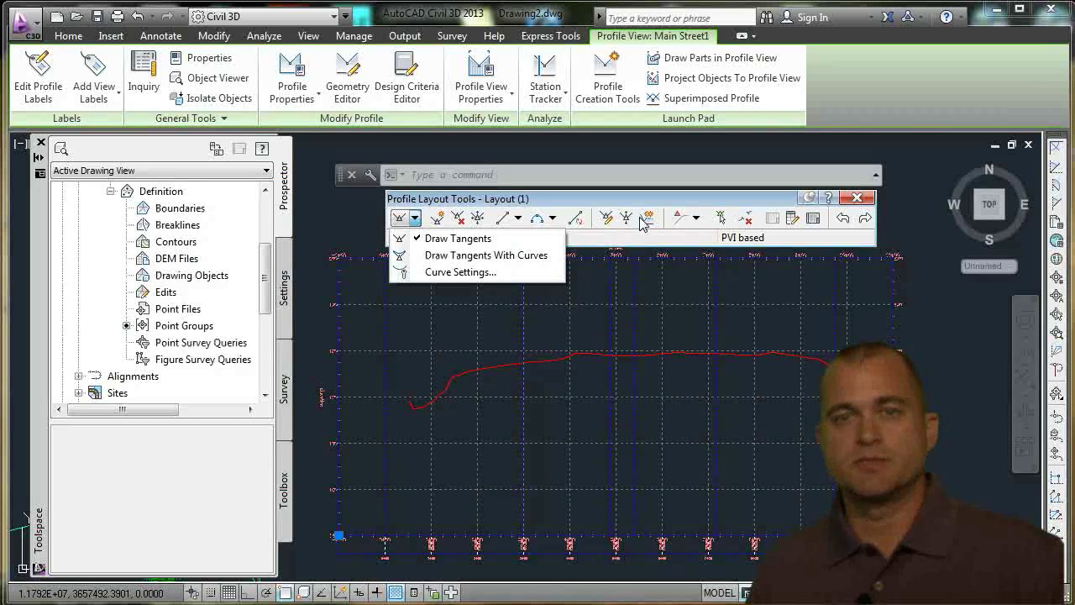
pyautogui.click(496, 256)
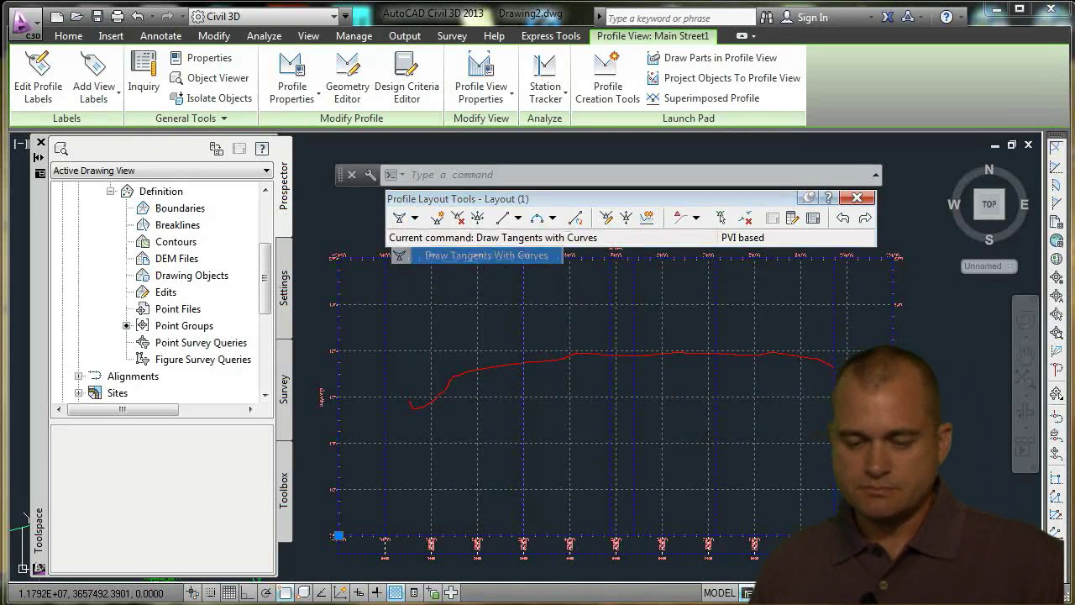
pyautogui.click(407, 403)
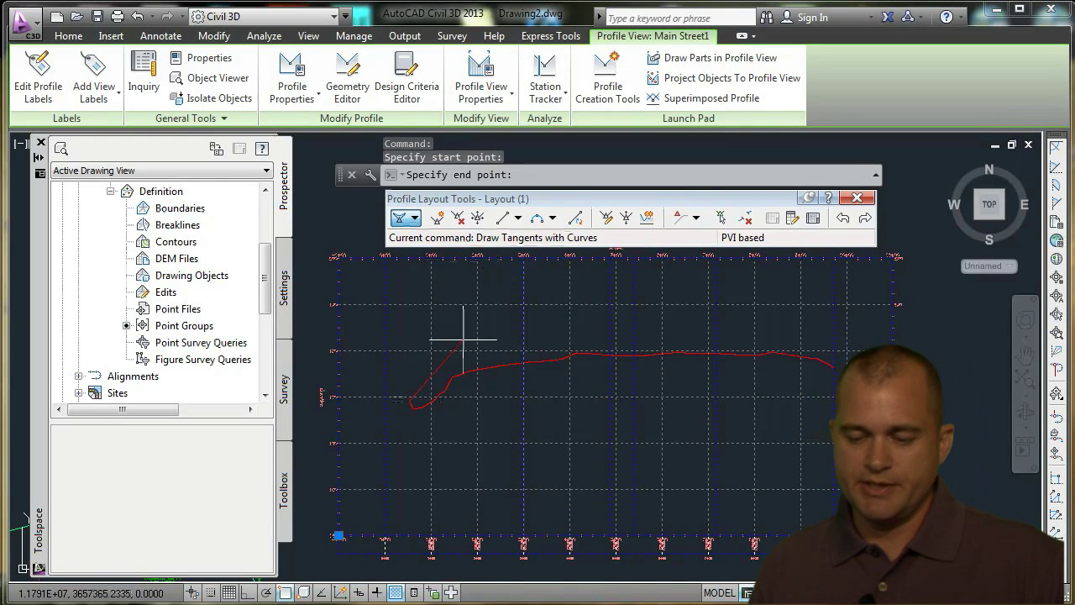
pyautogui.click(578, 353)
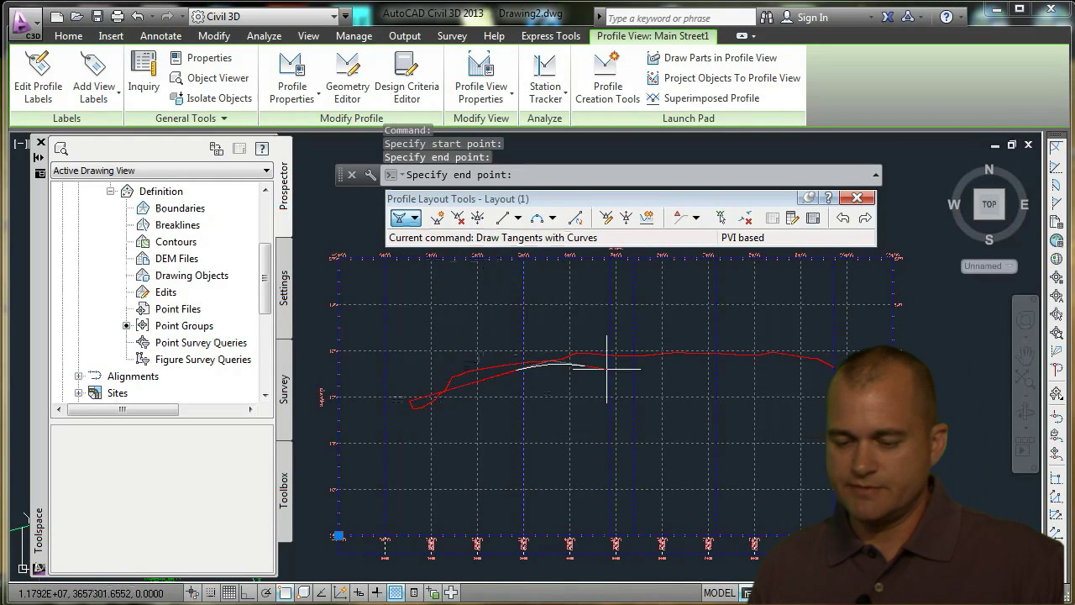
pyautogui.click(696, 364)
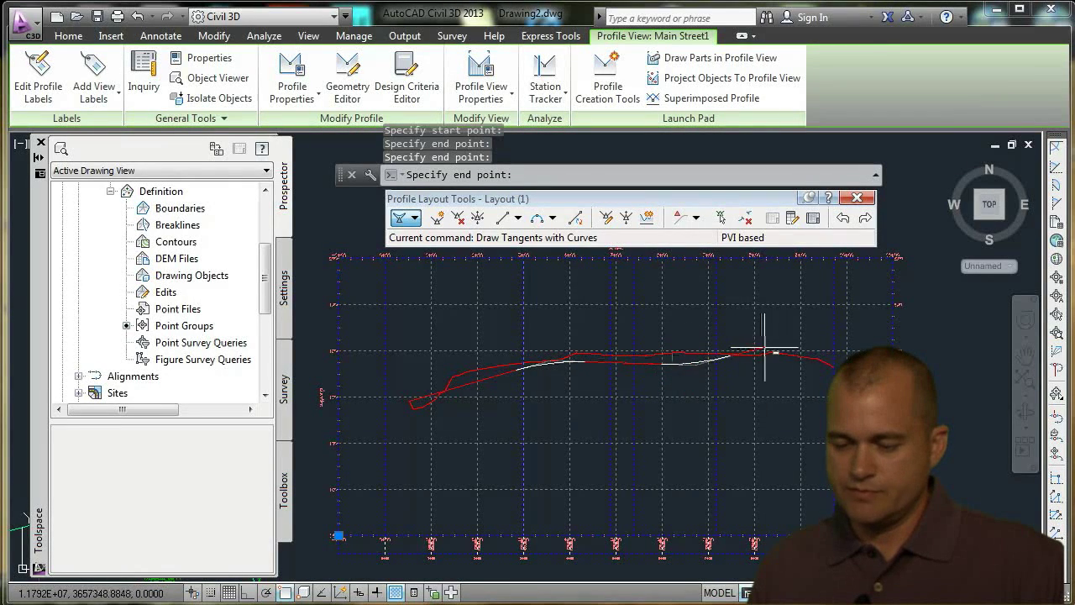
pyautogui.click(834, 363)
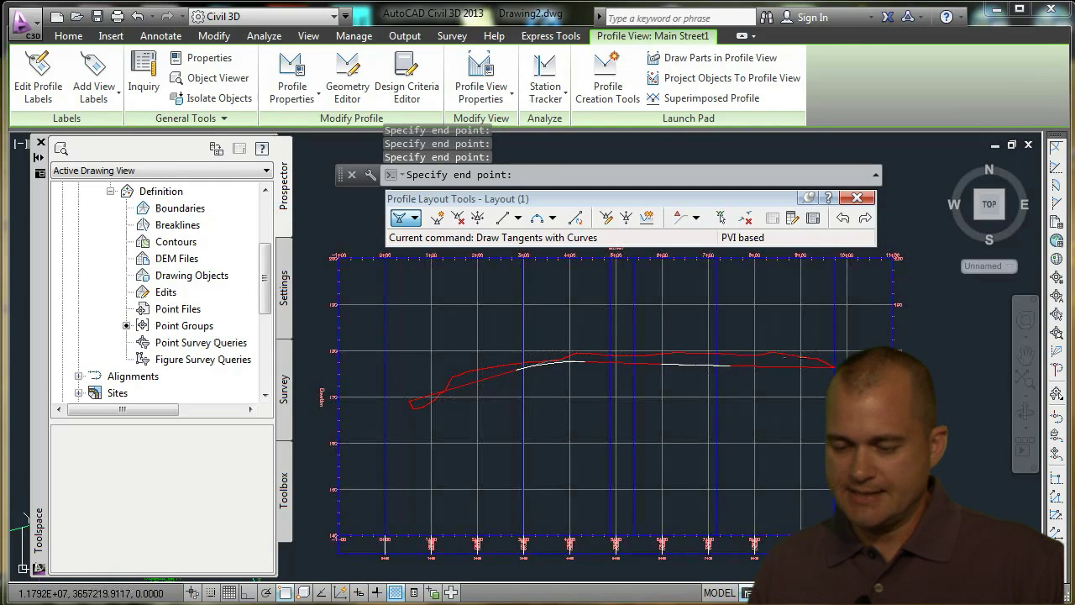
pyautogui.press('Return')
# Stretch the PVI of the design profile's second vertical curve upward, above the existing ground line
pyautogui.scroll(5, 696, 365)
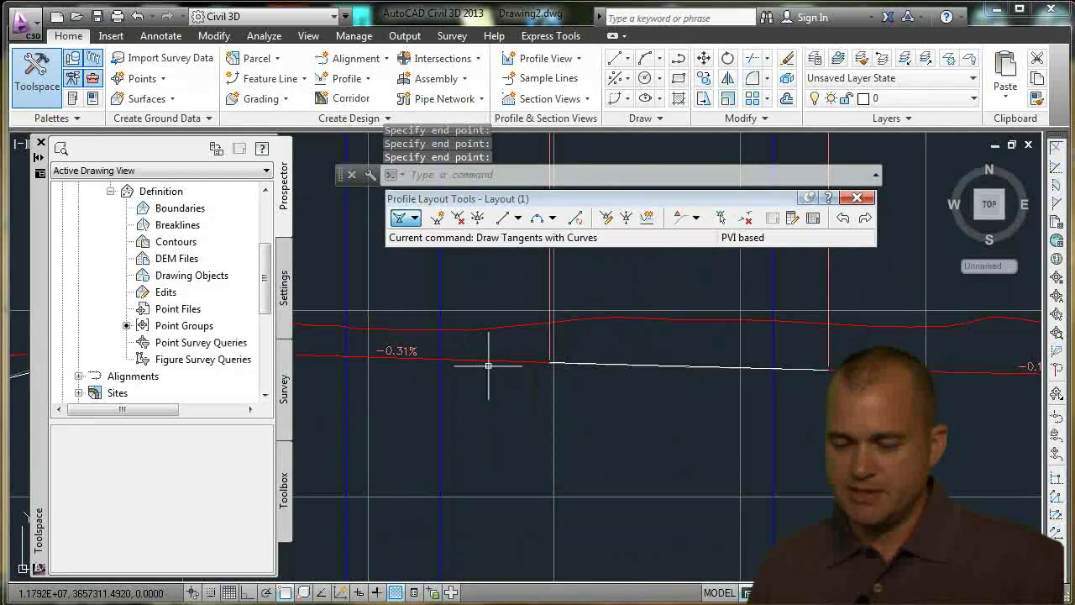
pyautogui.click(488, 363)
pyautogui.scroll(5, 689, 365)
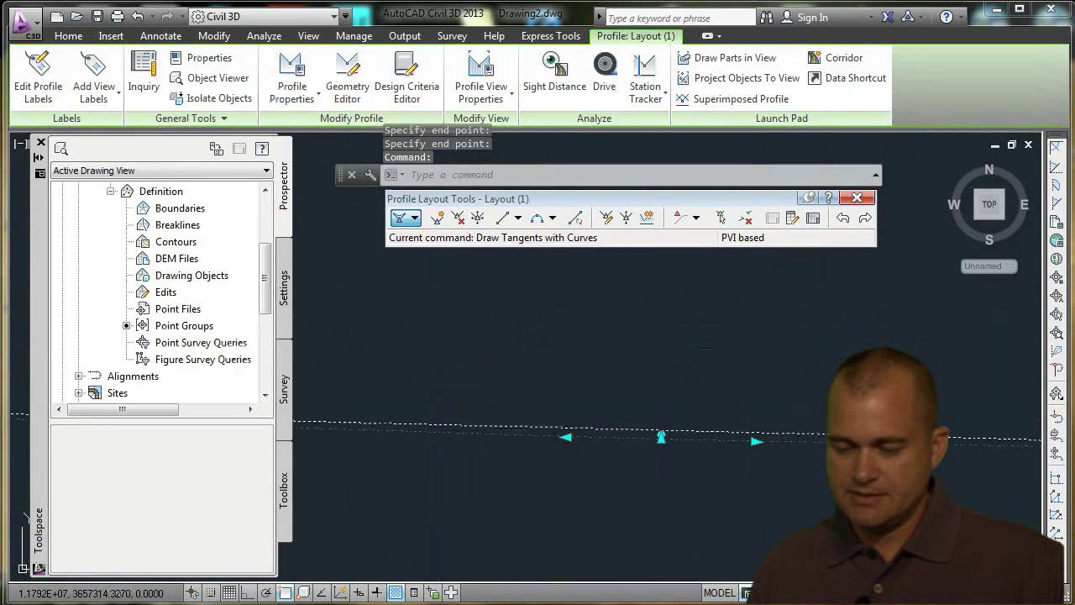
pyautogui.click(661, 436)
pyautogui.scroll(-5, 655, 349)
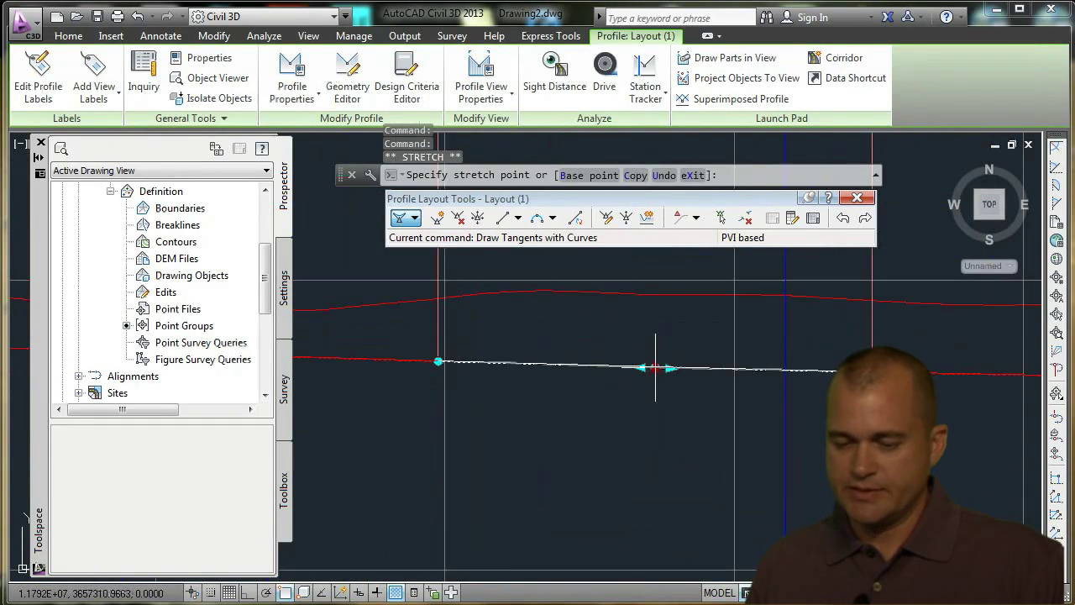
pyautogui.click(651, 320)
pyautogui.scroll(4, 588, 433)
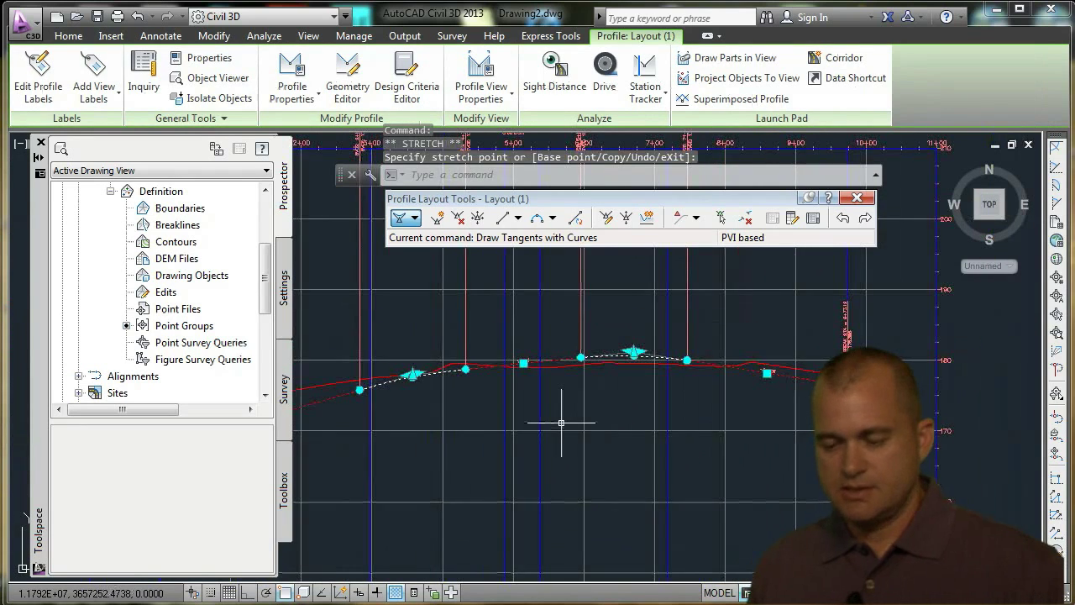
pyautogui.press('Escape')
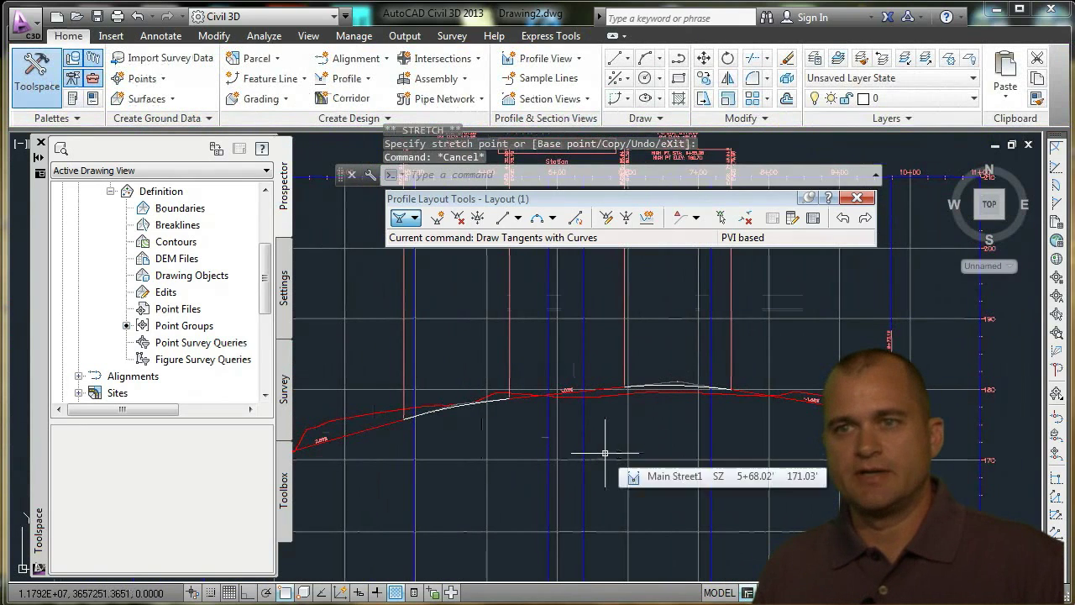
# Lower both crest curve labels into the grid, the first to the 200 elevation line and the second just below it with object snap off
pyautogui.scroll(-3, 593, 475)
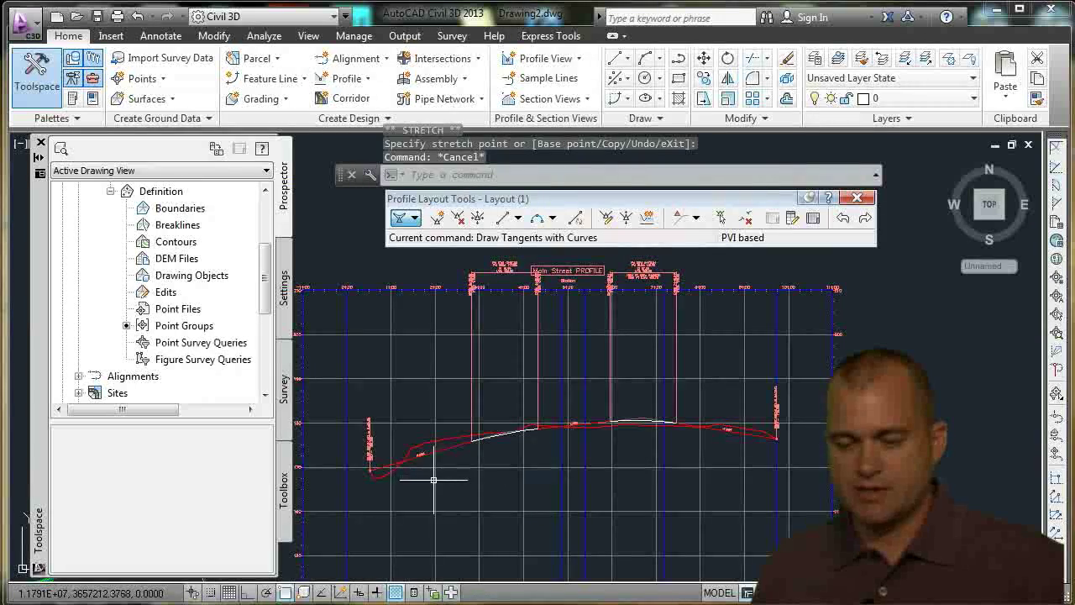
pyautogui.click(519, 315)
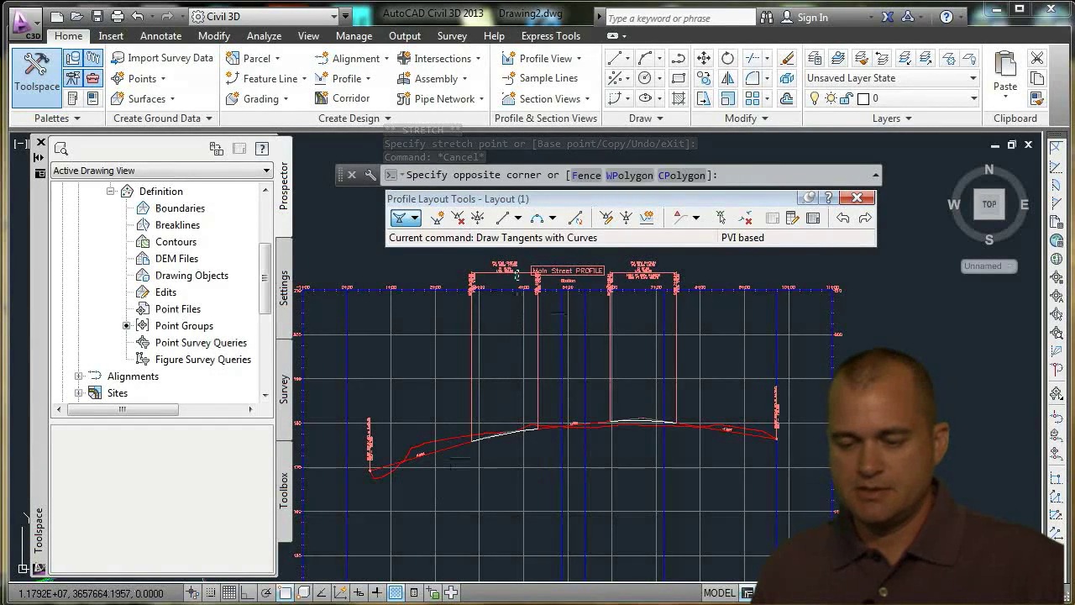
pyautogui.click(500, 286)
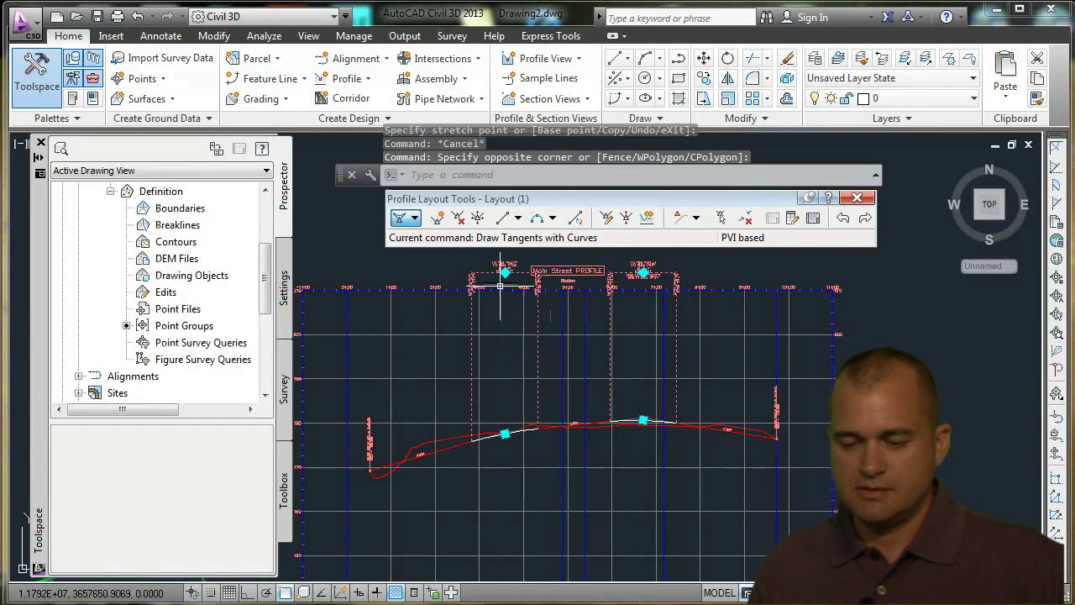
pyautogui.click(504, 272)
pyautogui.click(504, 335)
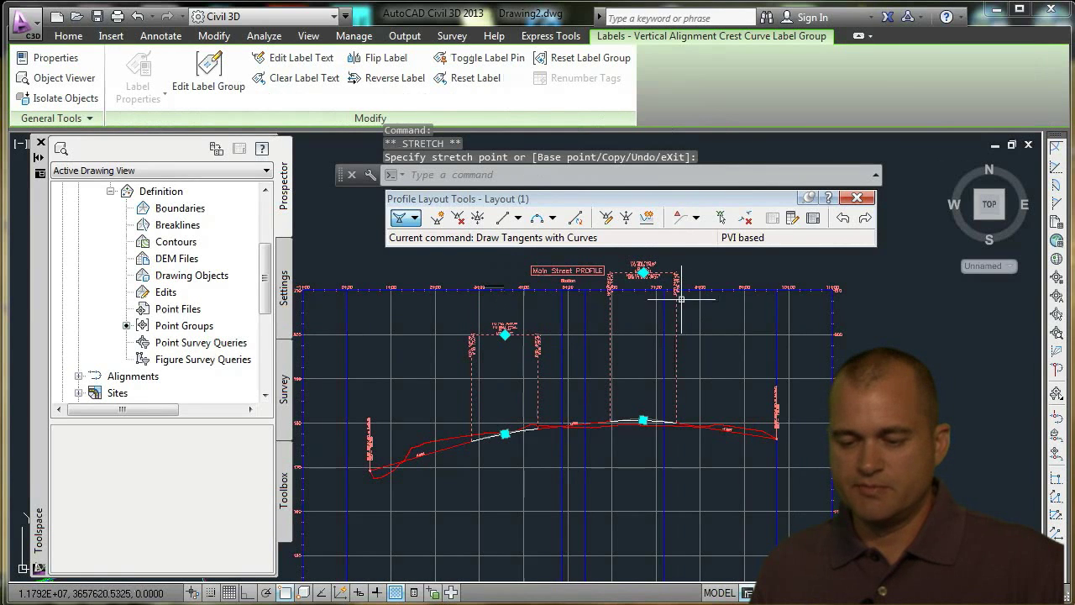
pyautogui.click(643, 290)
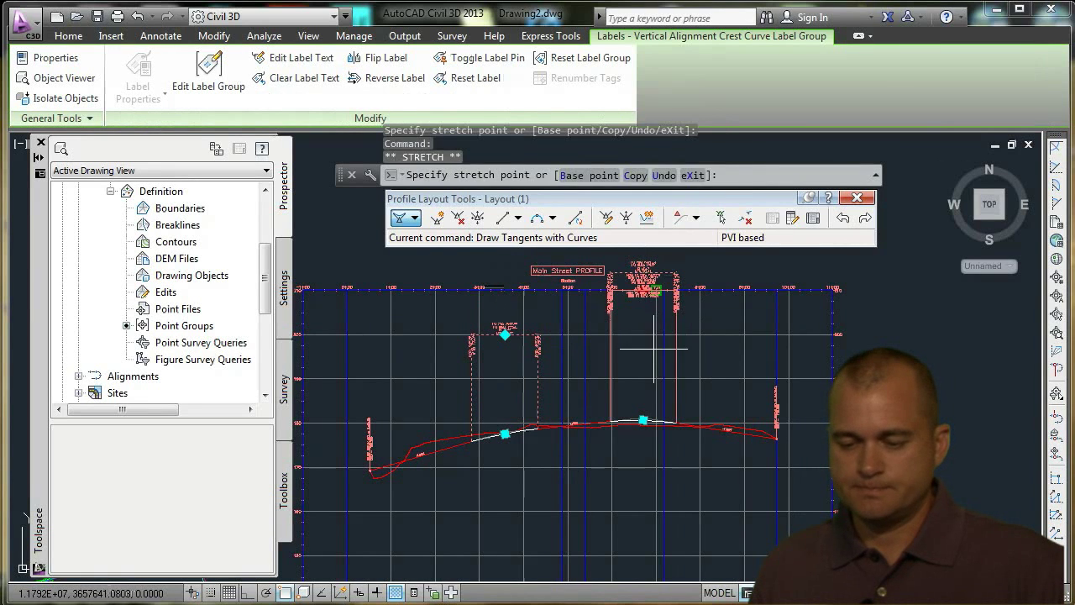
pyautogui.click(643, 290)
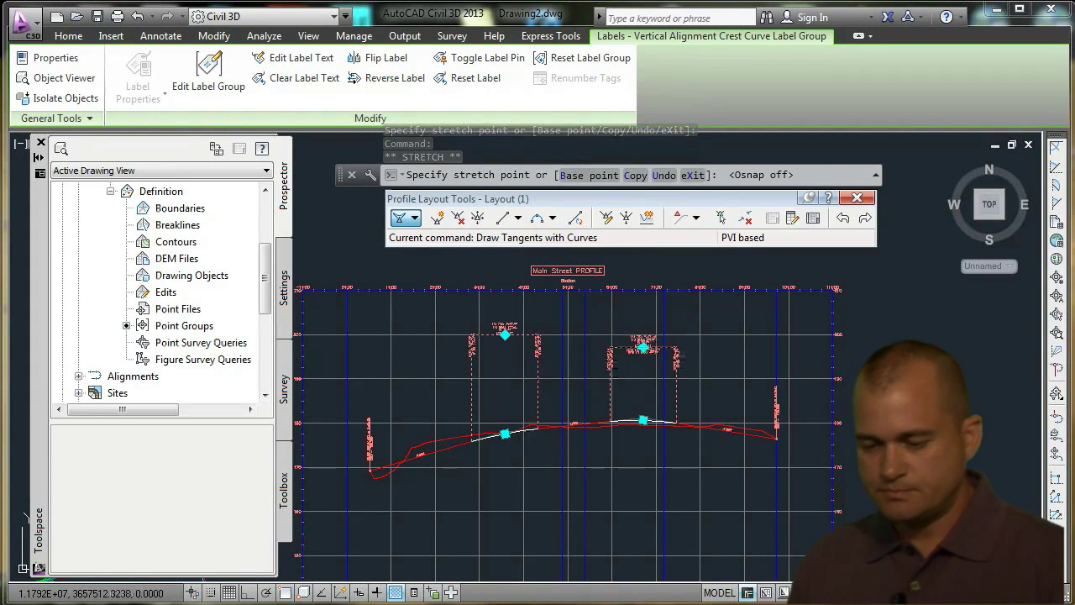
pyautogui.press('F3')
pyautogui.click(643, 346)
pyautogui.press('Escape')
pyautogui.press('Escape')
# Change the layout profile's object style to Design Profile in its profile properties
pyautogui.scroll(-2, 588, 433)
pyautogui.scroll(5, 571, 466)
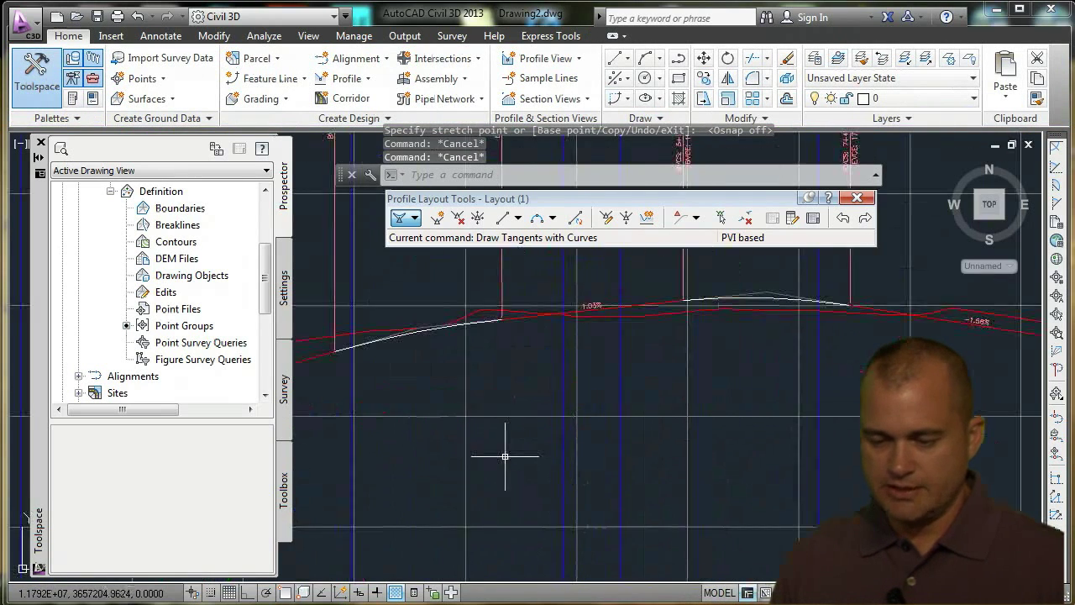
pyautogui.click(657, 302)
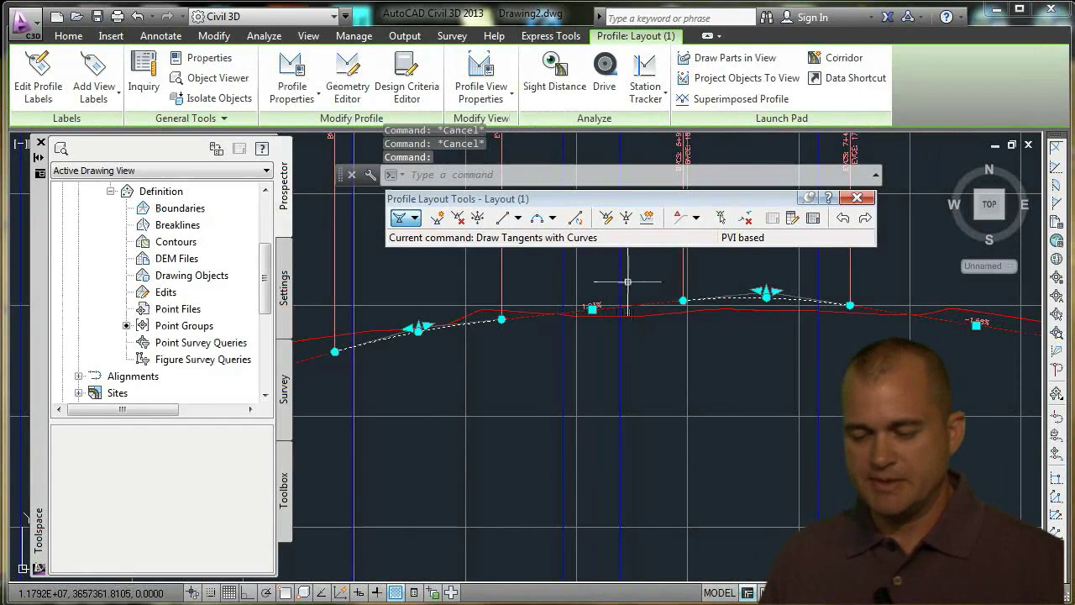
pyautogui.rightClick(628, 282)
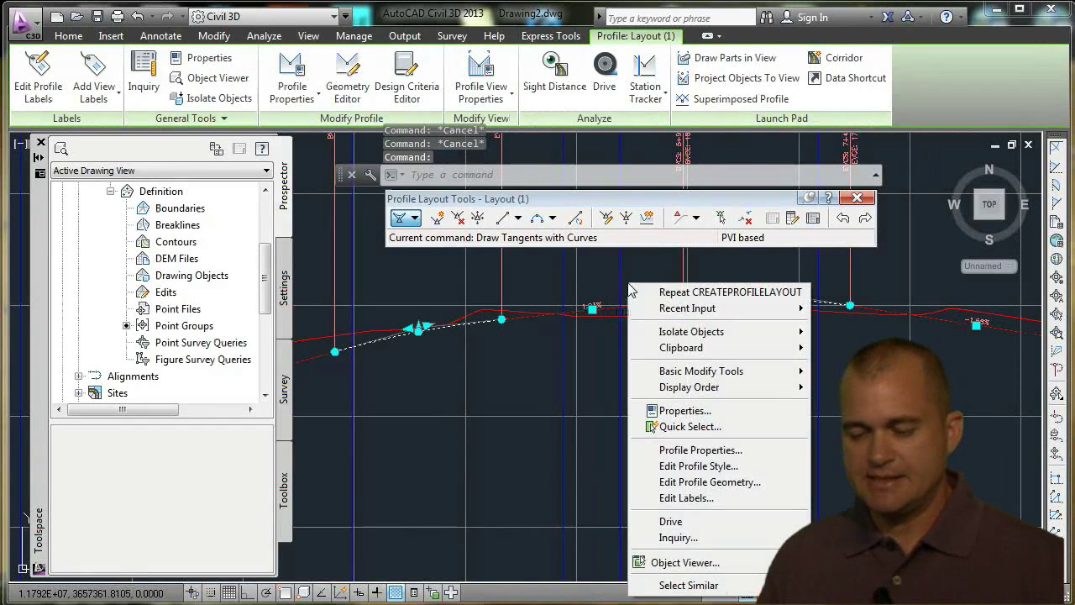
pyautogui.click(690, 450)
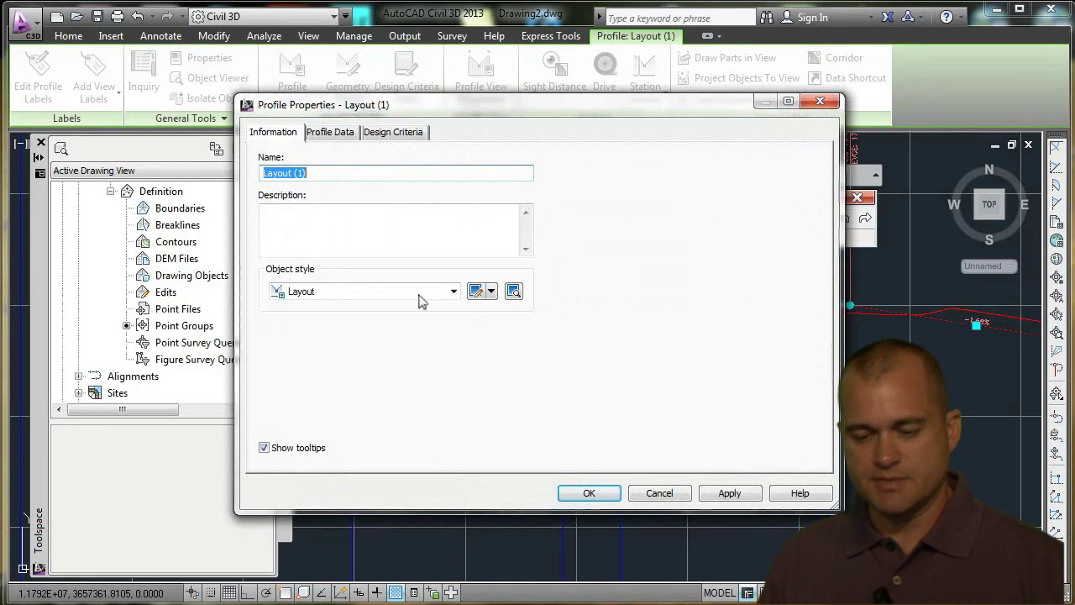
pyautogui.click(420, 294)
pyautogui.click(357, 321)
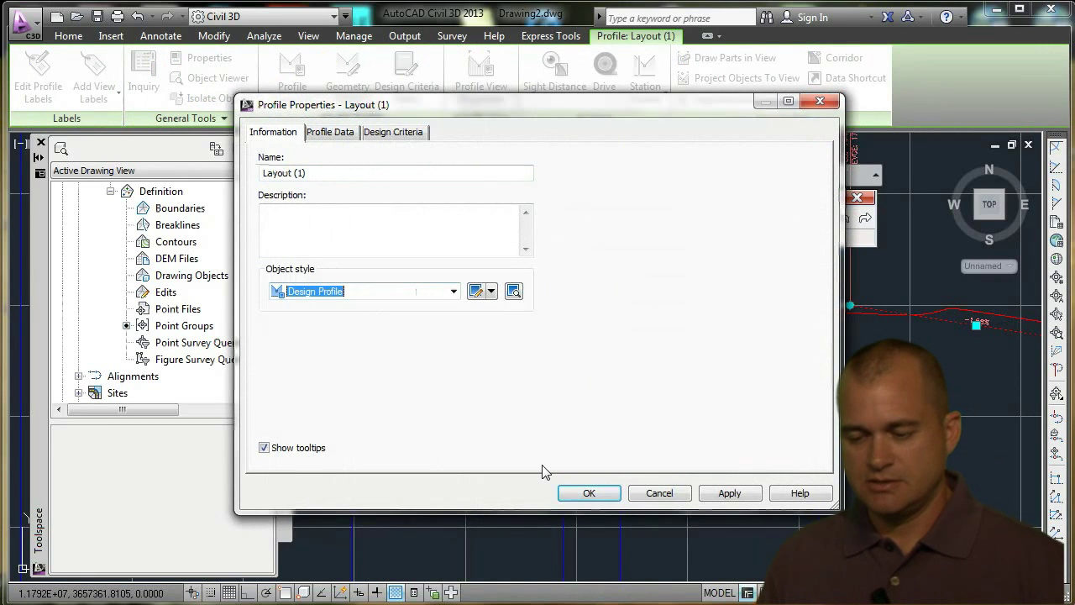
pyautogui.click(569, 494)
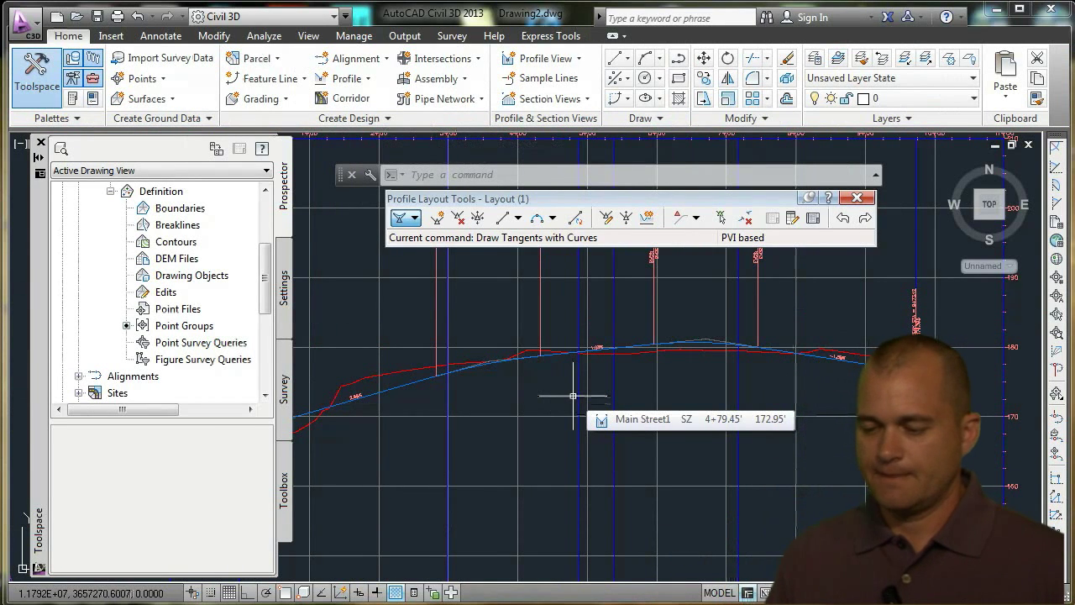
# Close the profile layout tools and show the Civil Imperial Subassemblies tool palette with its common assemblies
pyautogui.click(857, 199)
pyautogui.scroll(-6, 613, 410)
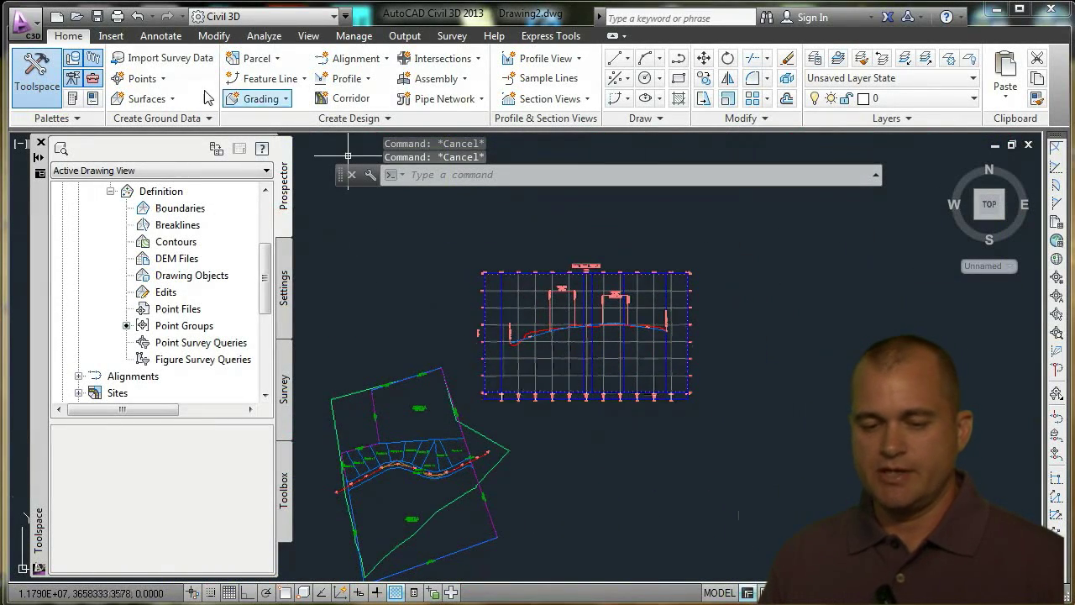
pyautogui.click(73, 100)
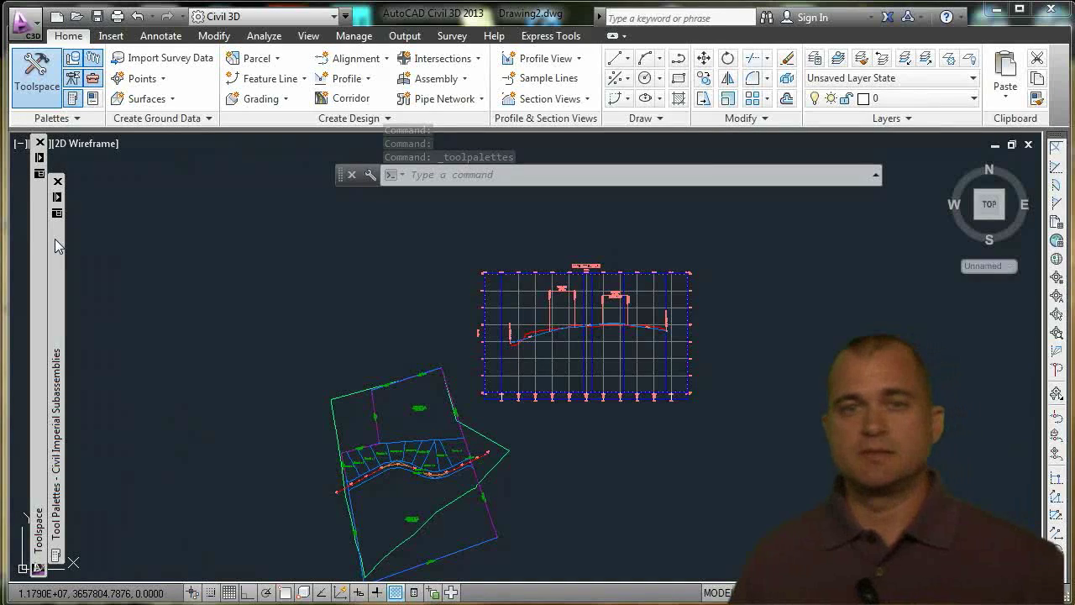
pyautogui.moveTo(56, 241)
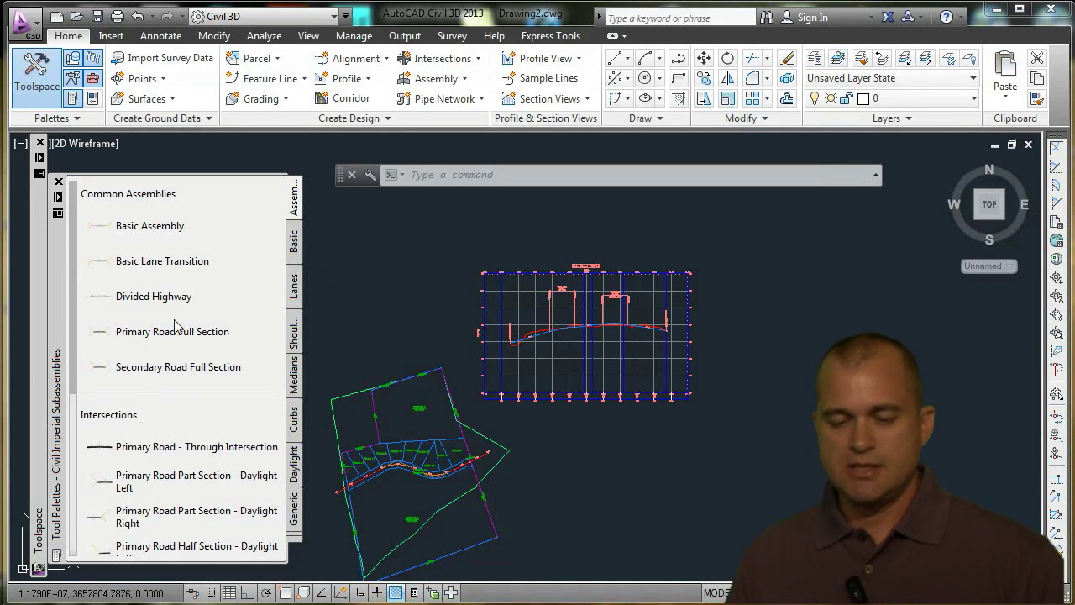
# Examine the Civil Imperial subassembly categories, from Basic and Lanes through Curbs, Daylight and Generic to Bridge and Rail
pyautogui.click(295, 252)
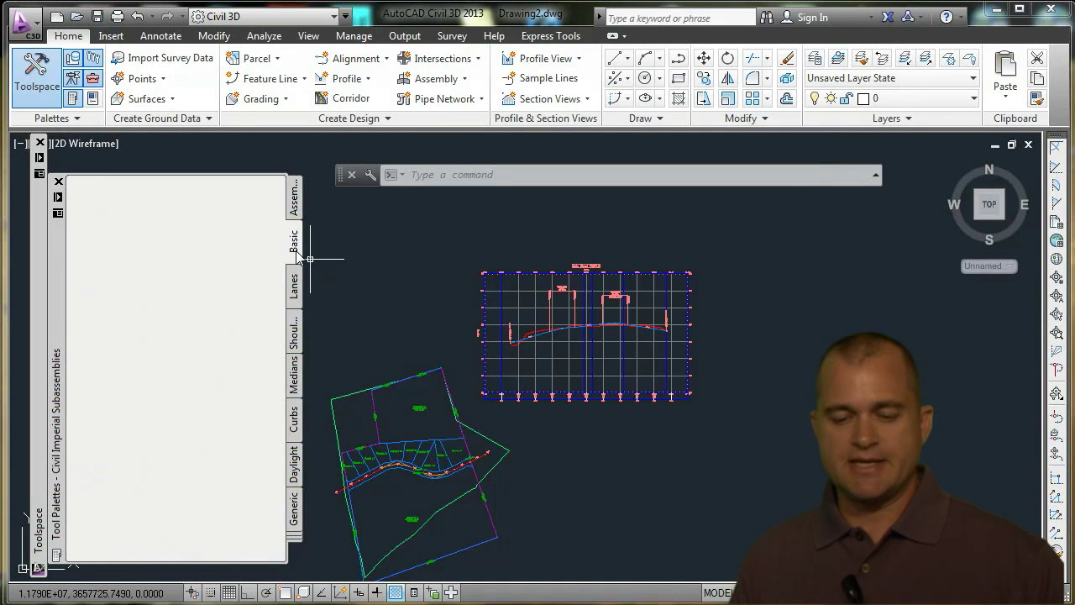
pyautogui.click(296, 289)
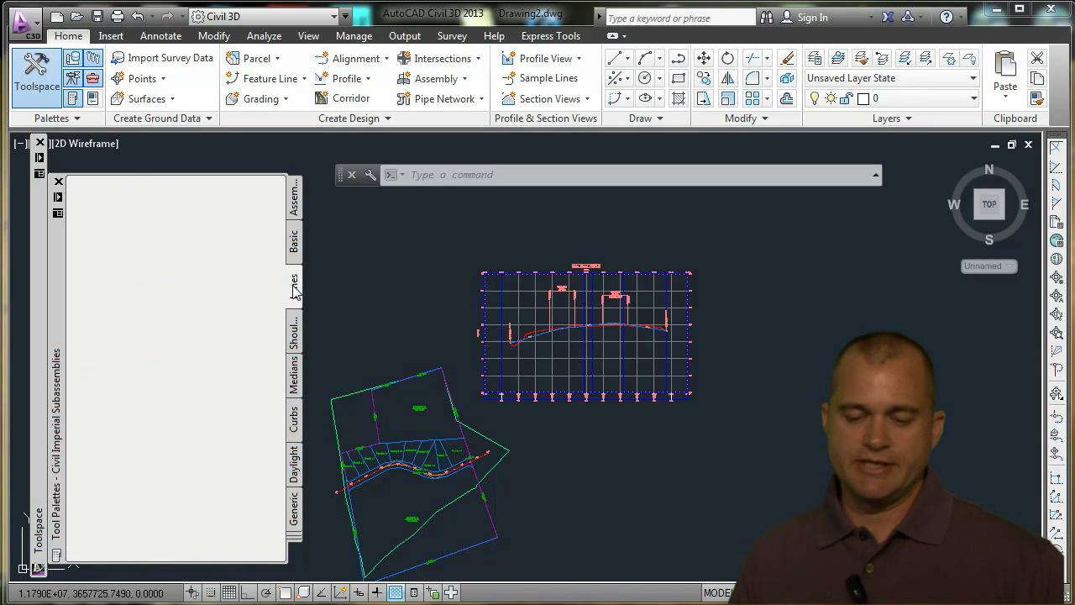
pyautogui.click(293, 360)
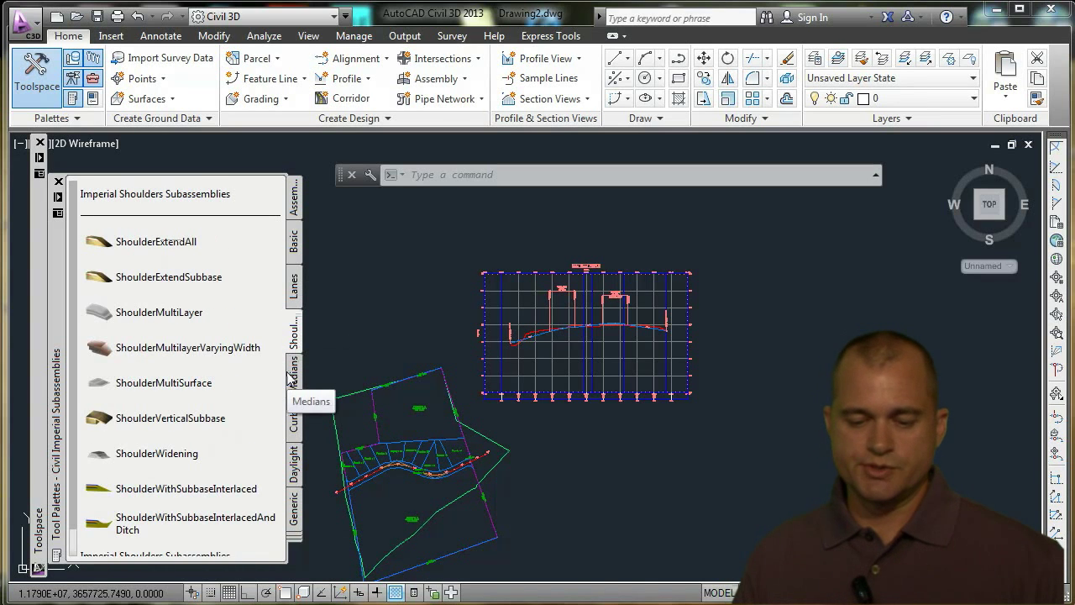
pyautogui.click(292, 415)
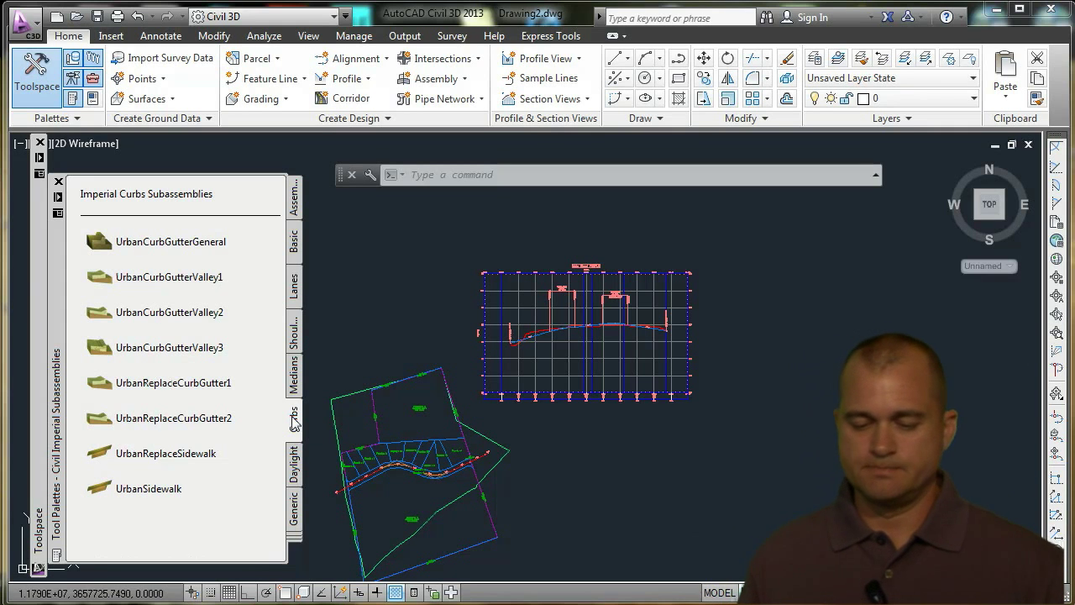
pyautogui.click(294, 466)
pyautogui.click(293, 504)
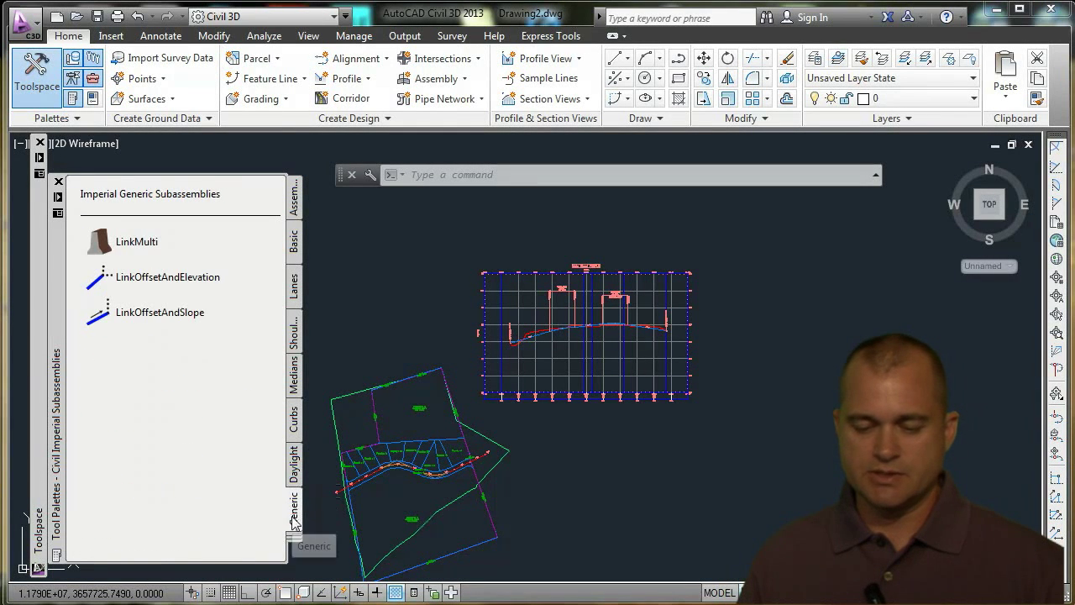
pyautogui.click(299, 542)
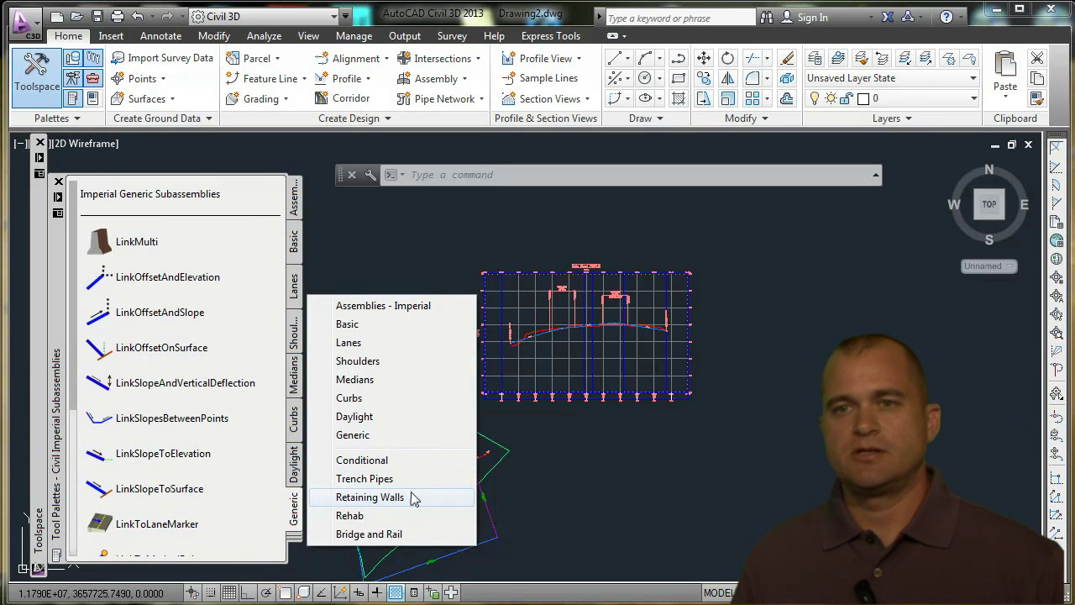
pyautogui.click(370, 534)
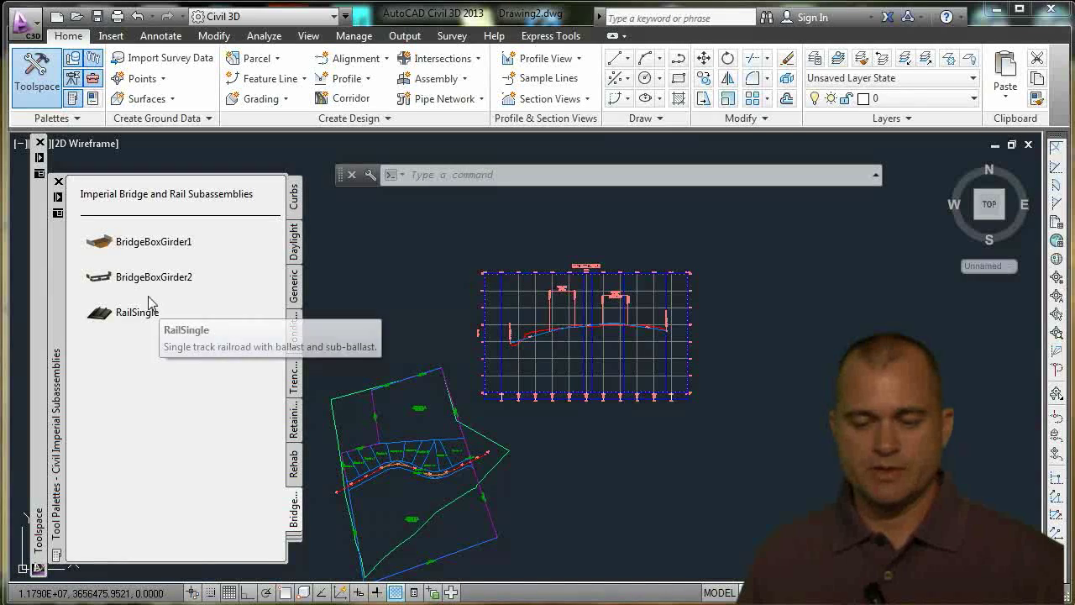
pyautogui.click(293, 242)
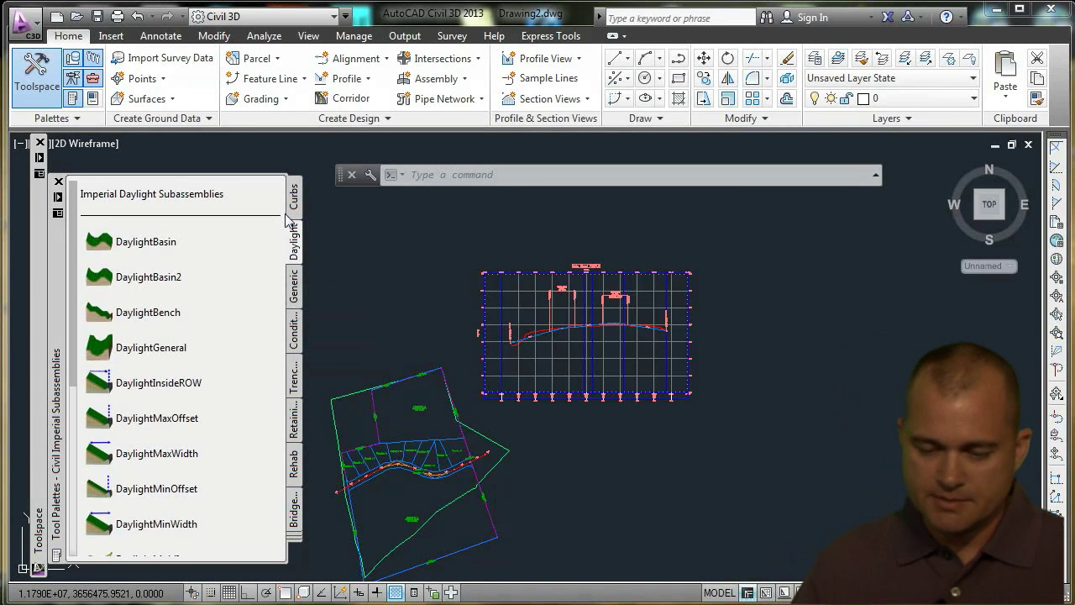
pyautogui.click(293, 196)
# Insert the imperial Basic Assembly in the empty area above the parcels, left of the profile view, and dismiss the event viewer
pyautogui.rightClick(275, 539)
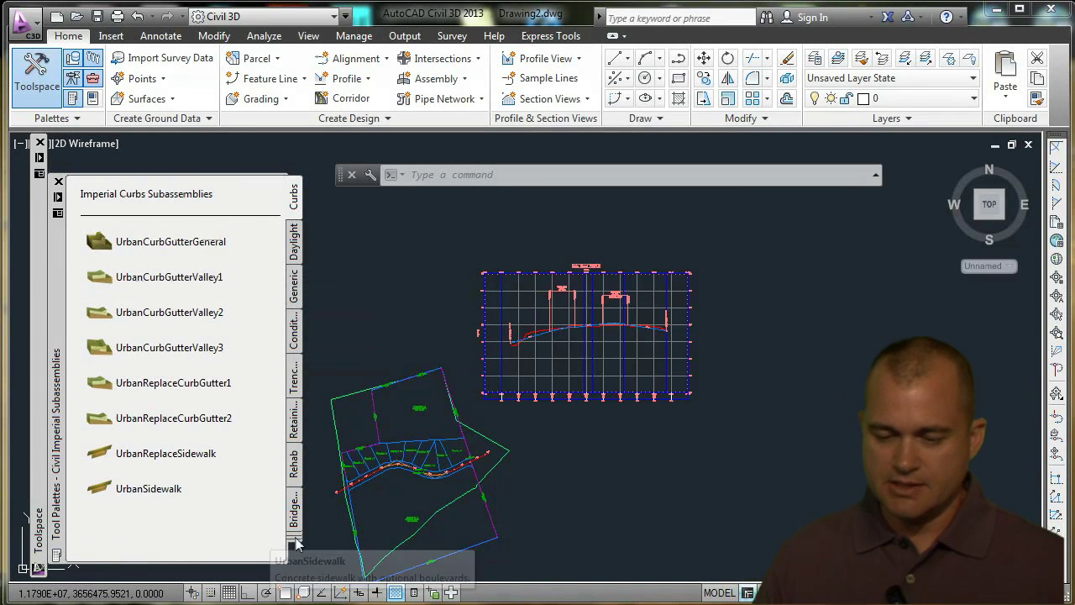
pyautogui.click(355, 307)
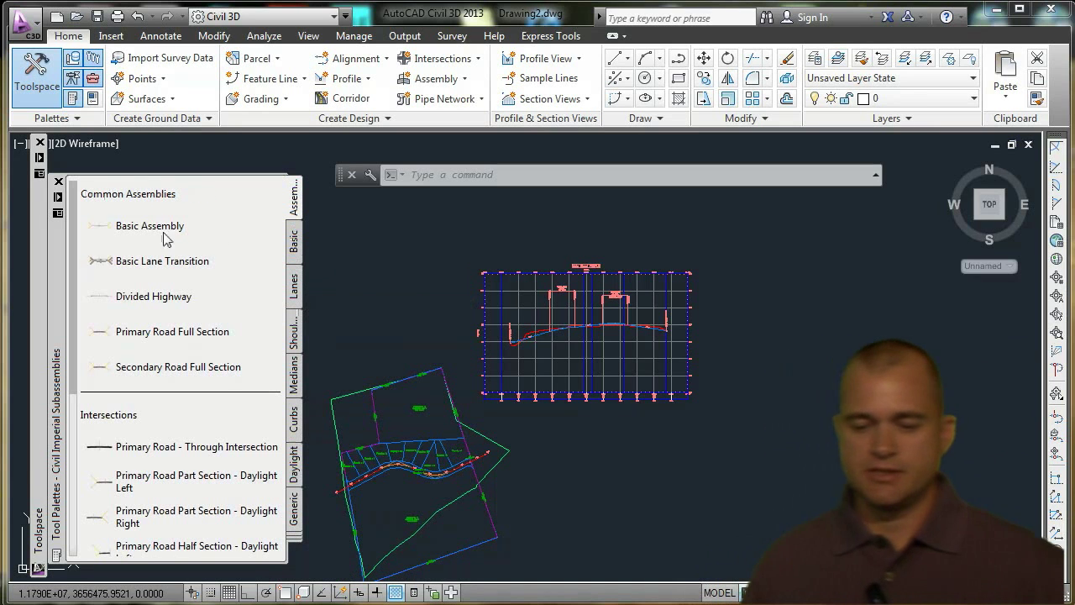
pyautogui.click(264, 341)
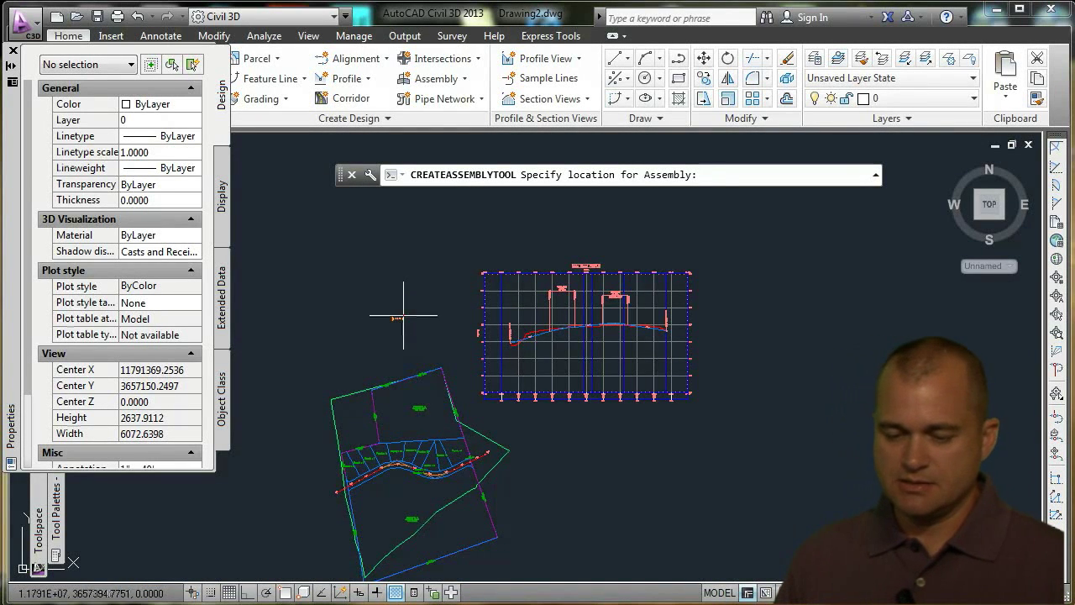
pyautogui.click(403, 311)
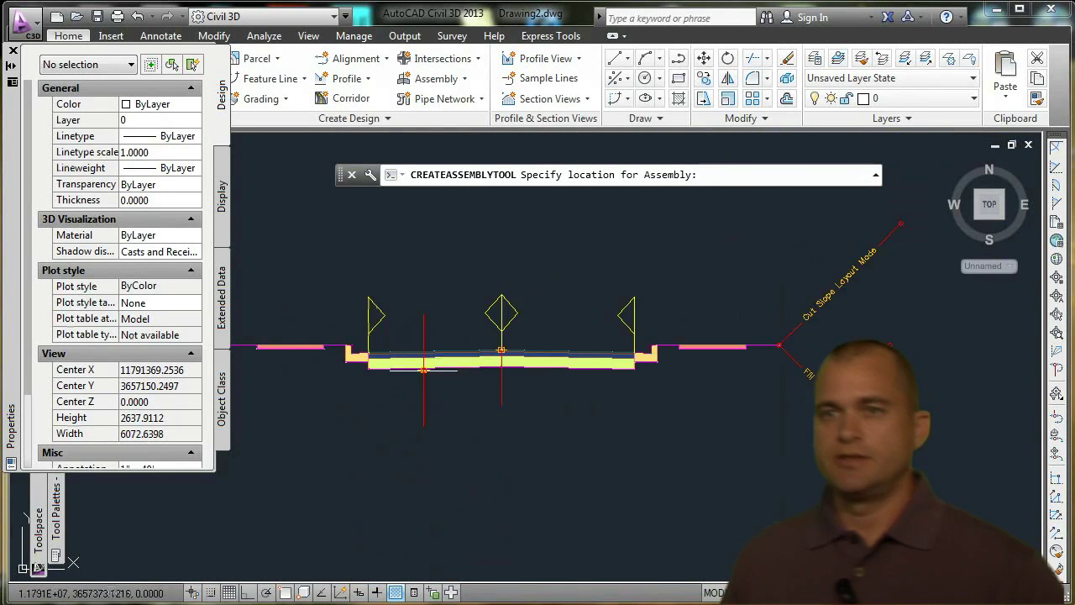
pyautogui.scroll(2, 509, 446)
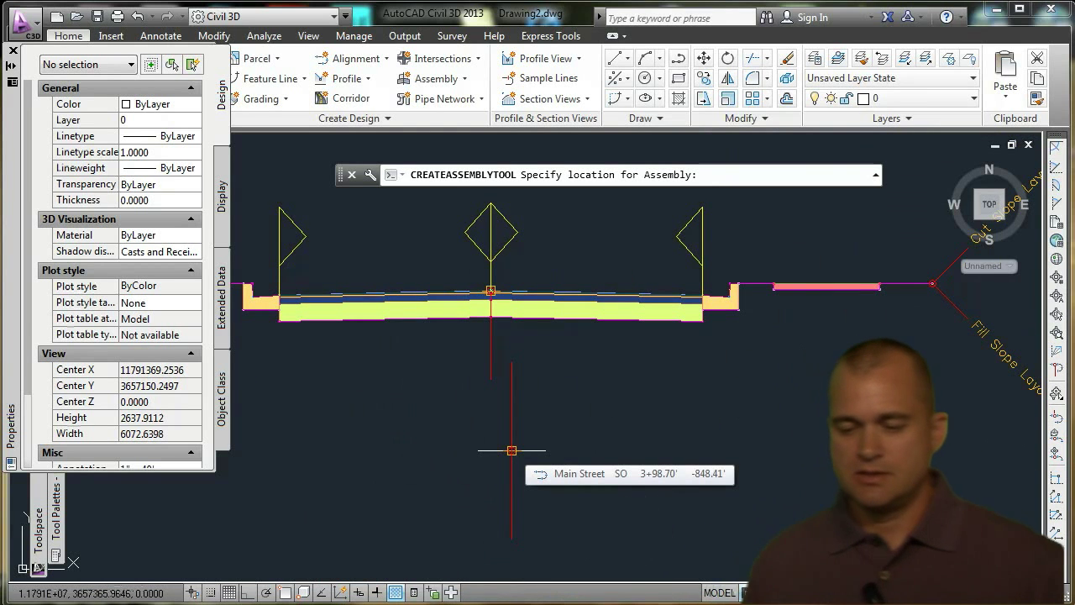
pyautogui.scroll(-3, 509, 452)
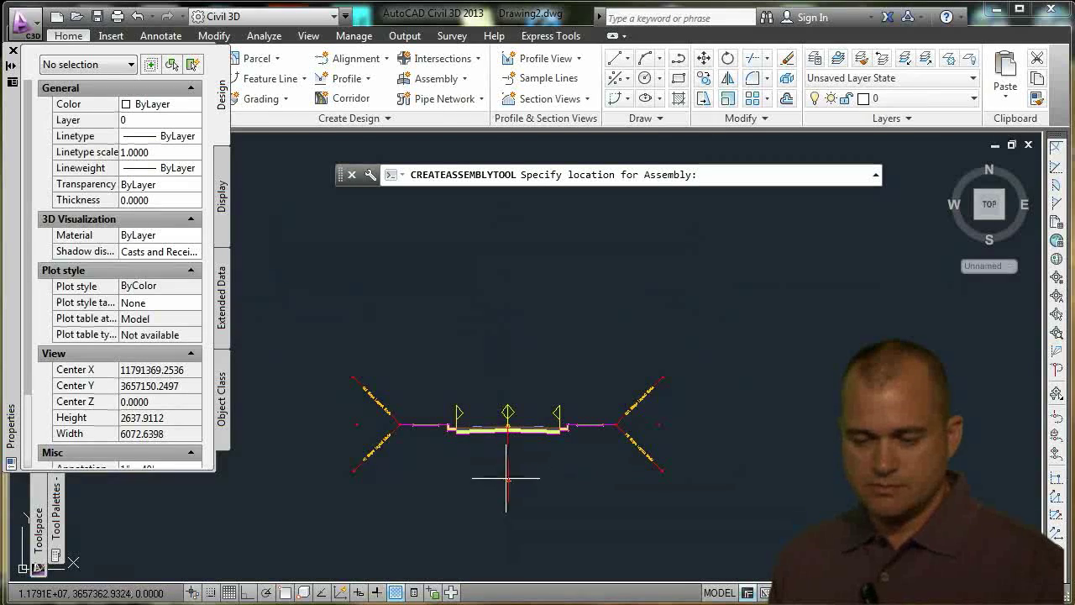
pyautogui.scroll(-4, 470, 416)
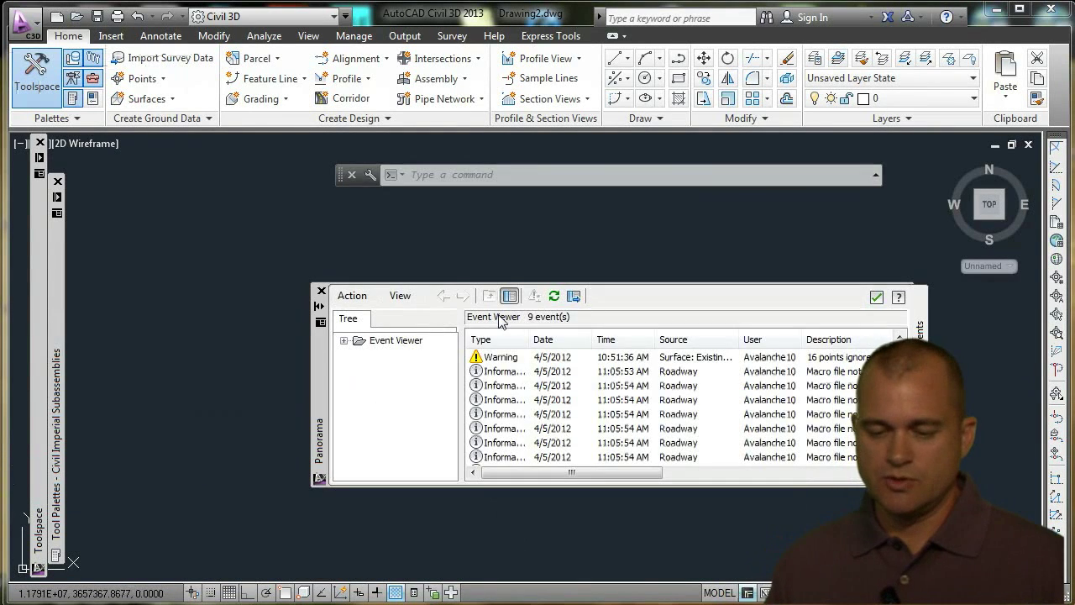
pyautogui.click(321, 292)
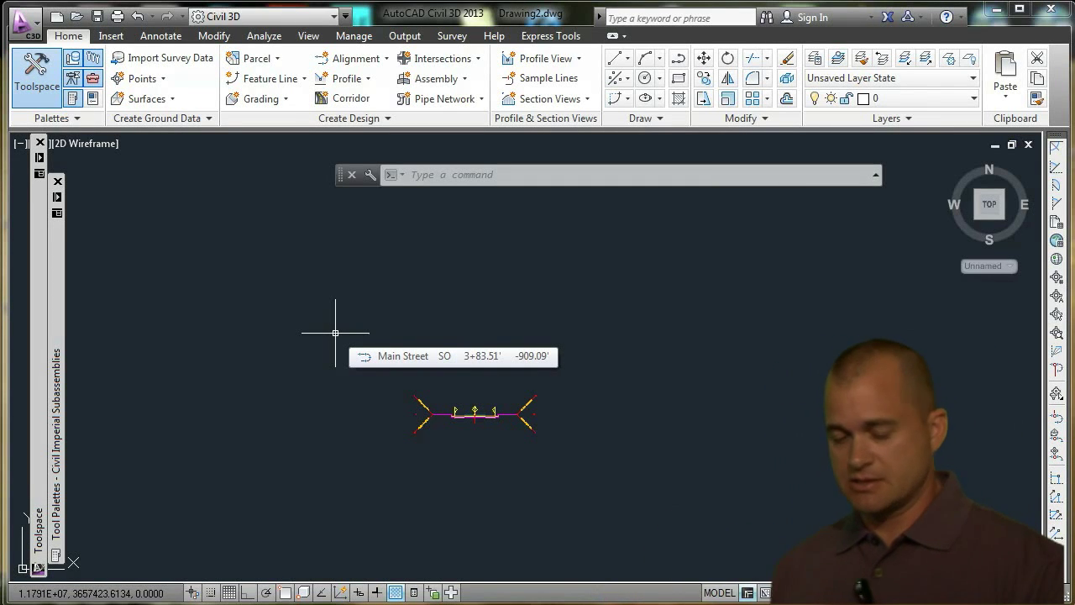
# Start a new corridor on the Main Street alignment using the Layout (1) profile
pyautogui.scroll(-5, 329, 377)
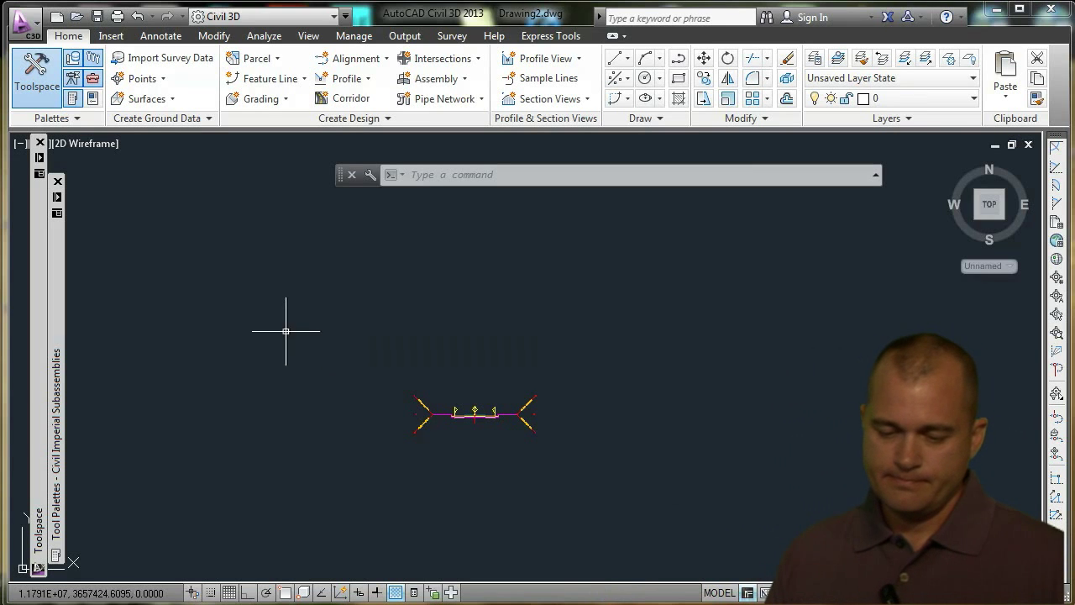
pyautogui.scroll(-3, 364, 400)
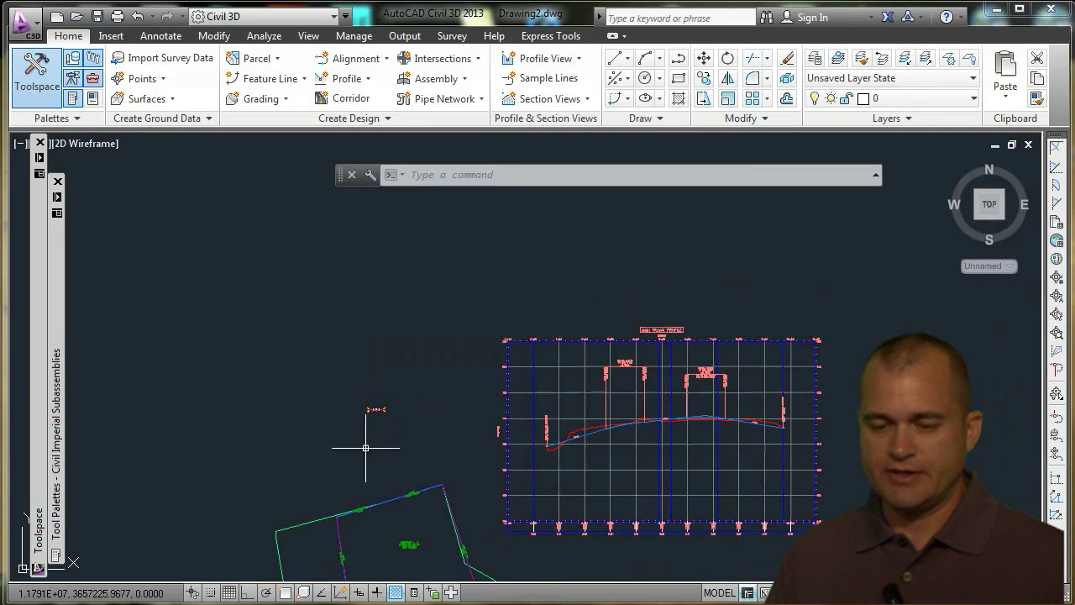
pyautogui.moveTo(365, 440); pyautogui.dragTo(314, 252, button='middle')
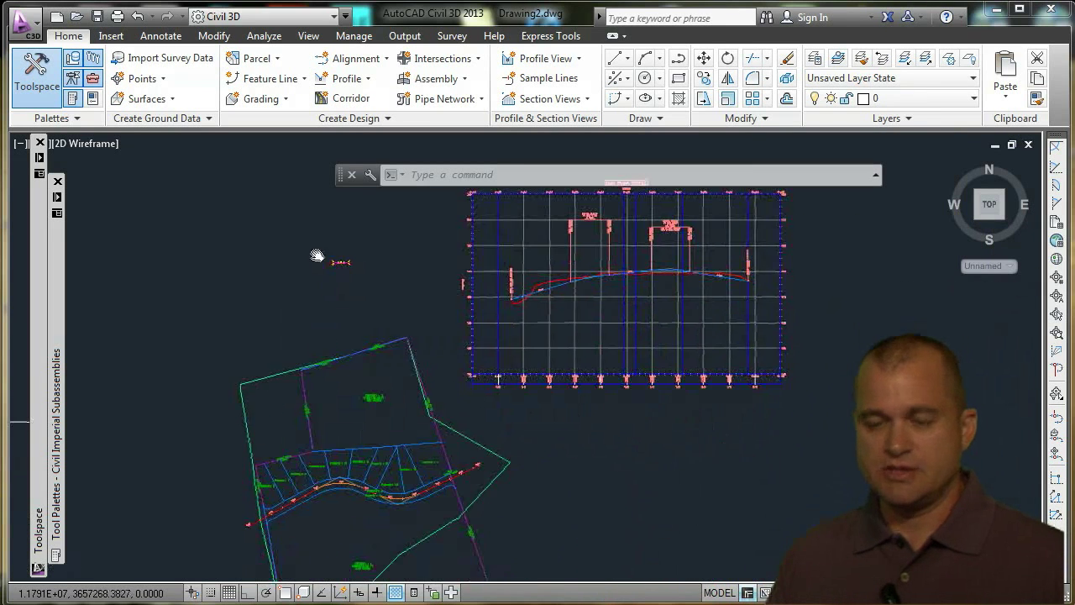
pyautogui.click(353, 99)
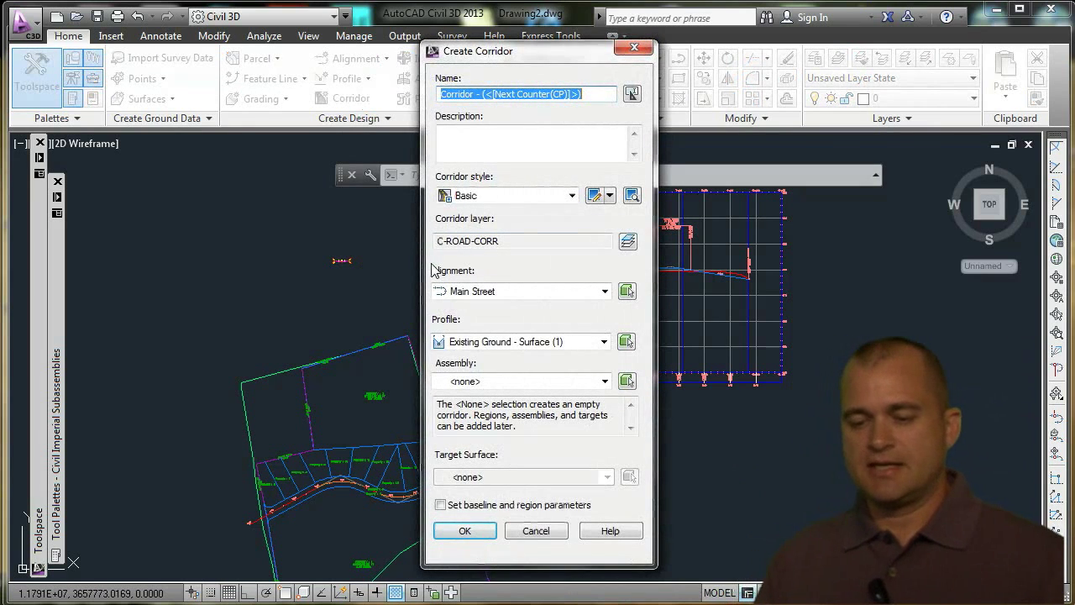
pyautogui.moveTo(519, 52); pyautogui.dragTo(442, 38)
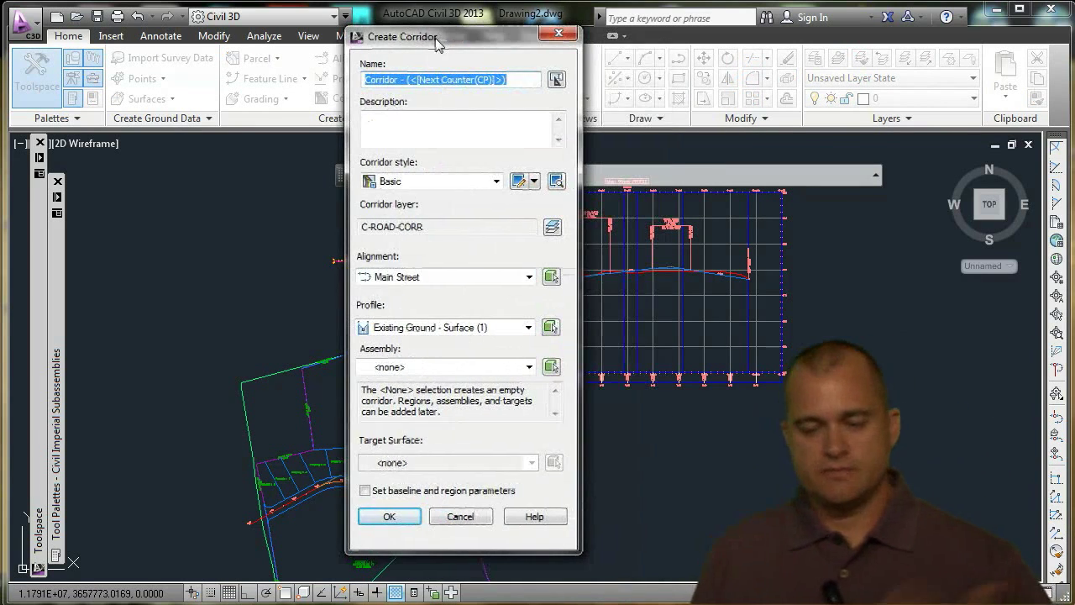
pyautogui.click(435, 286)
pyautogui.click(437, 293)
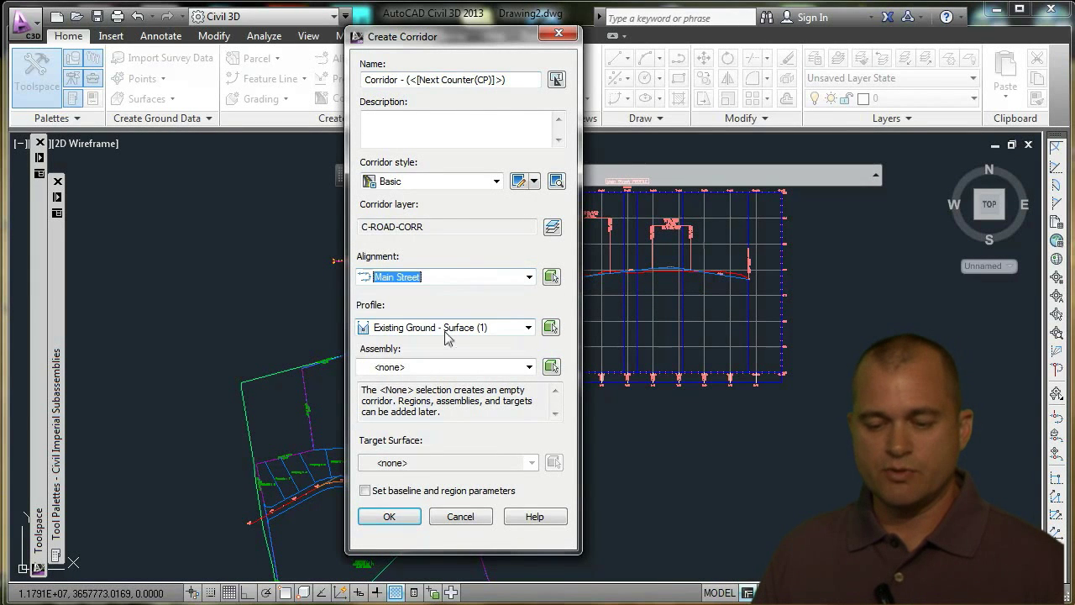
pyautogui.click(447, 333)
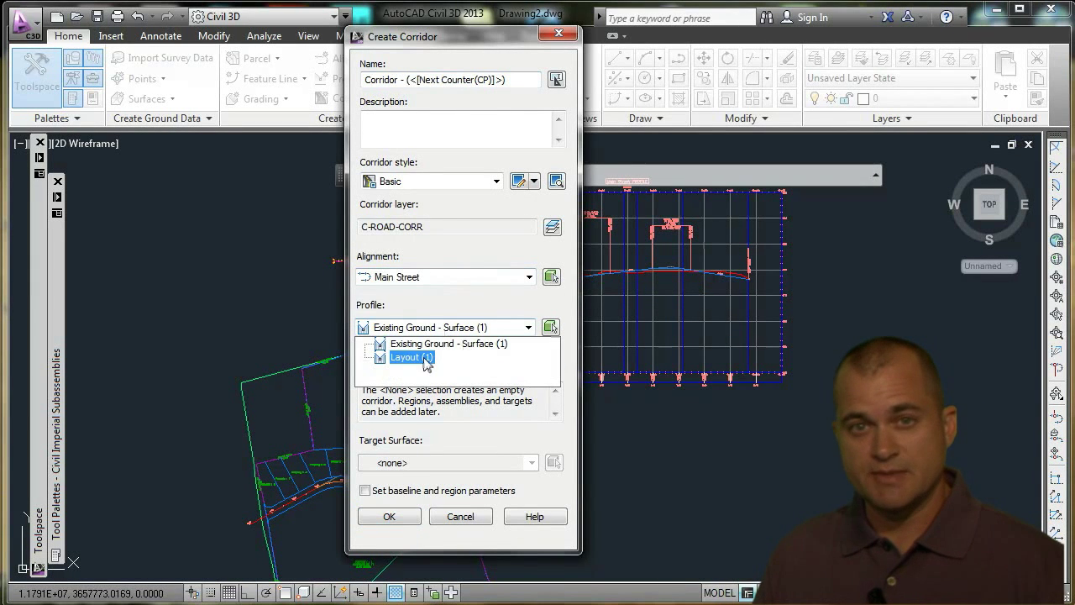
pyautogui.click(425, 358)
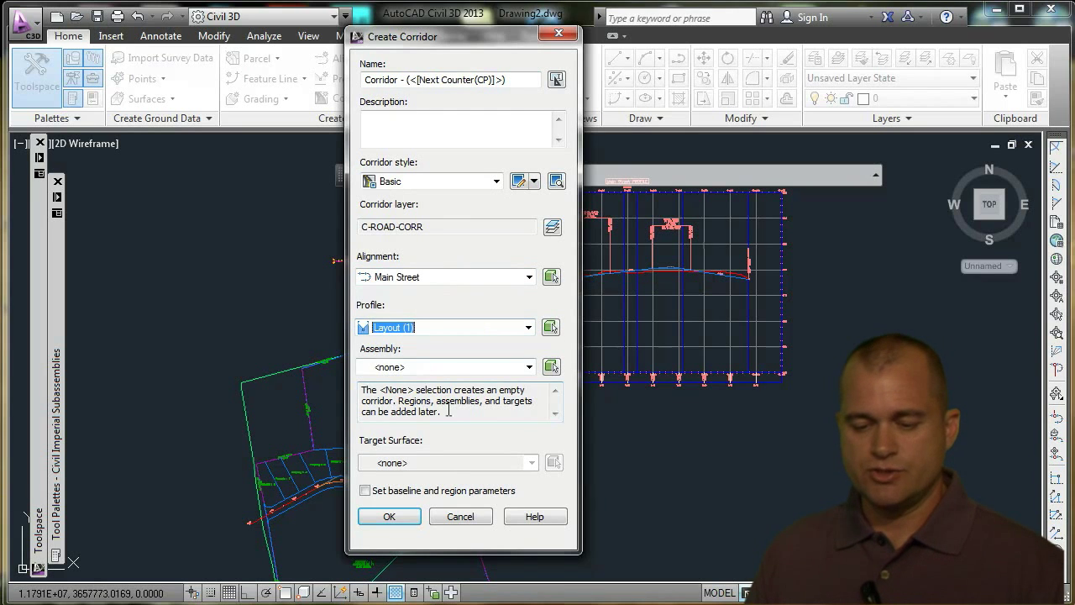
# Assign the Basic Assembly and the Existing Ground target surface to the corridor, and proceed to its baseline and region parameters
pyautogui.click(436, 375)
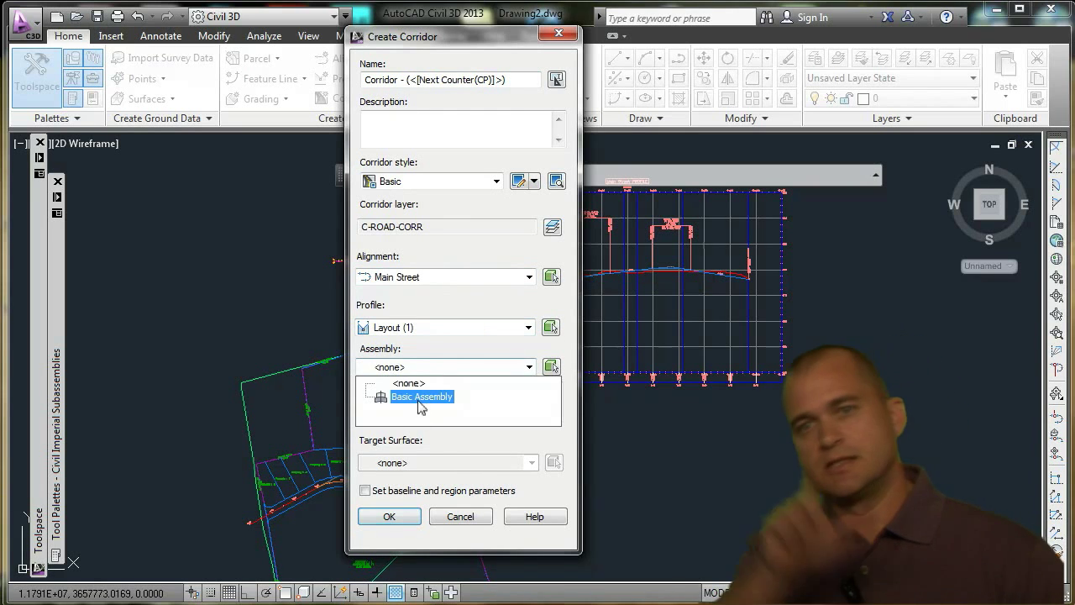
pyautogui.click(420, 399)
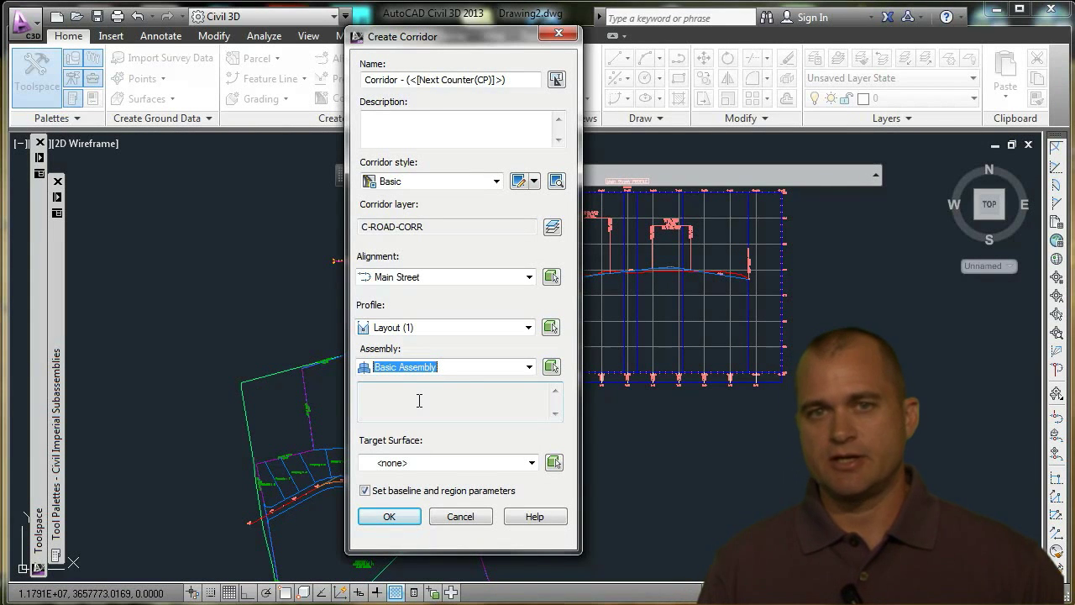
pyautogui.click(447, 471)
pyautogui.click(371, 495)
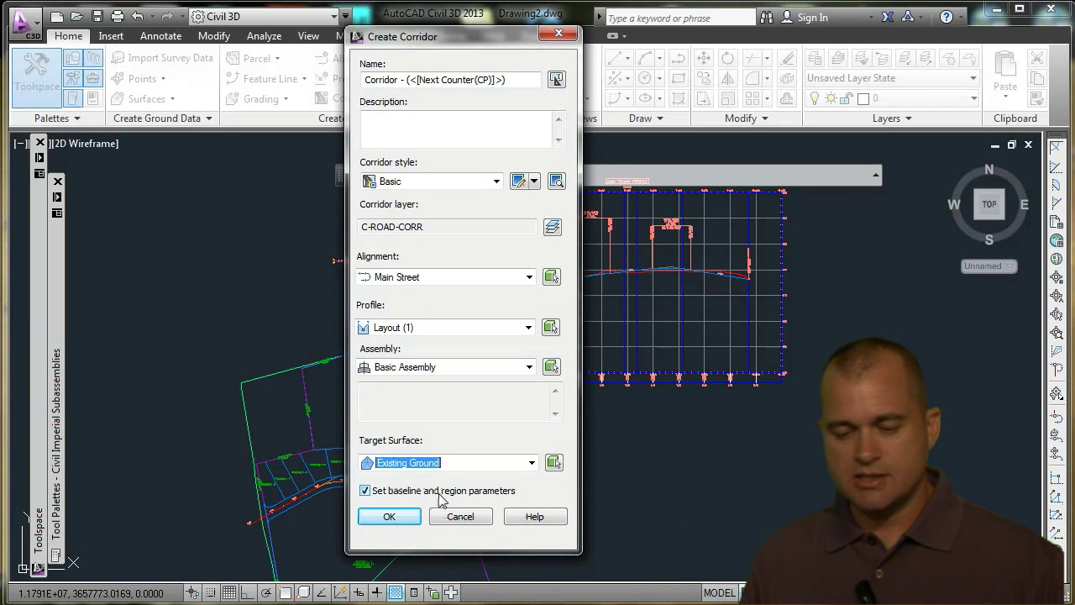
pyautogui.click(387, 519)
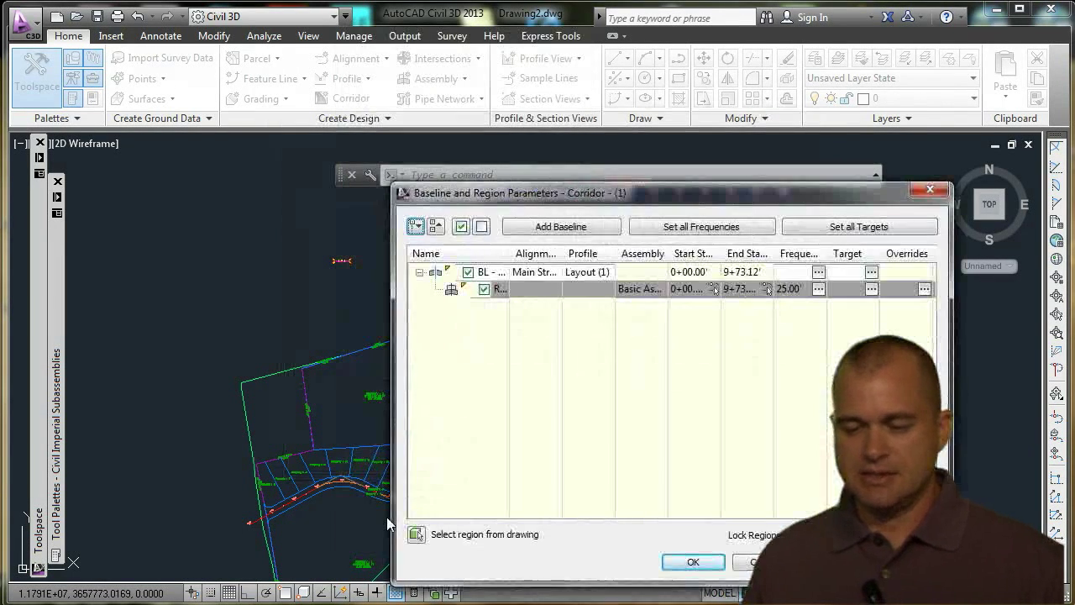
# Accept the corridor's baseline and region parameters and rebuild the corridor
pyautogui.moveTo(700, 200); pyautogui.dragTo(496, 162)
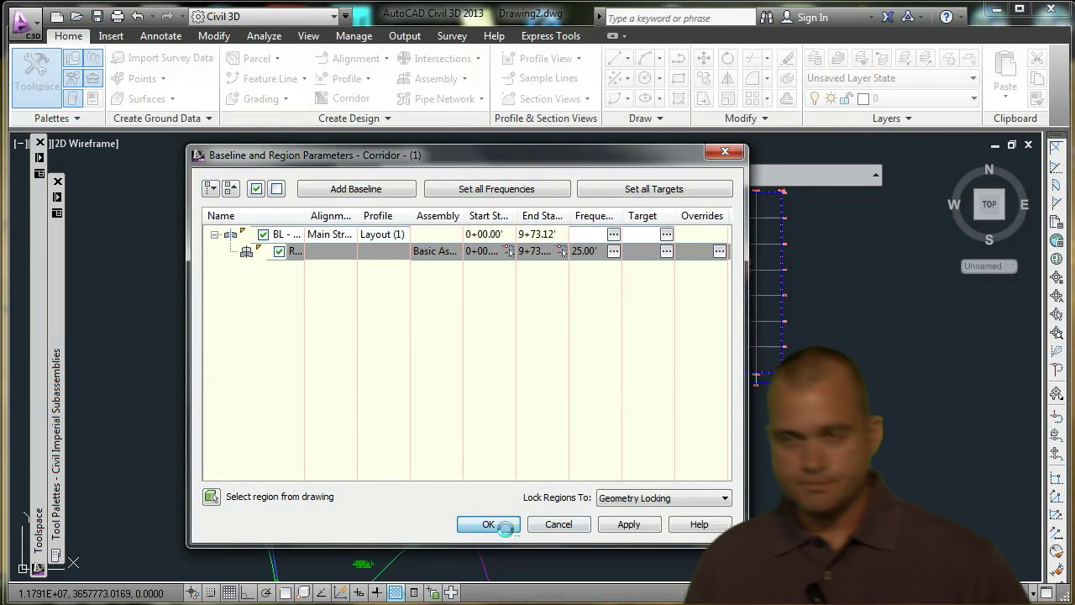
pyautogui.click(488, 524)
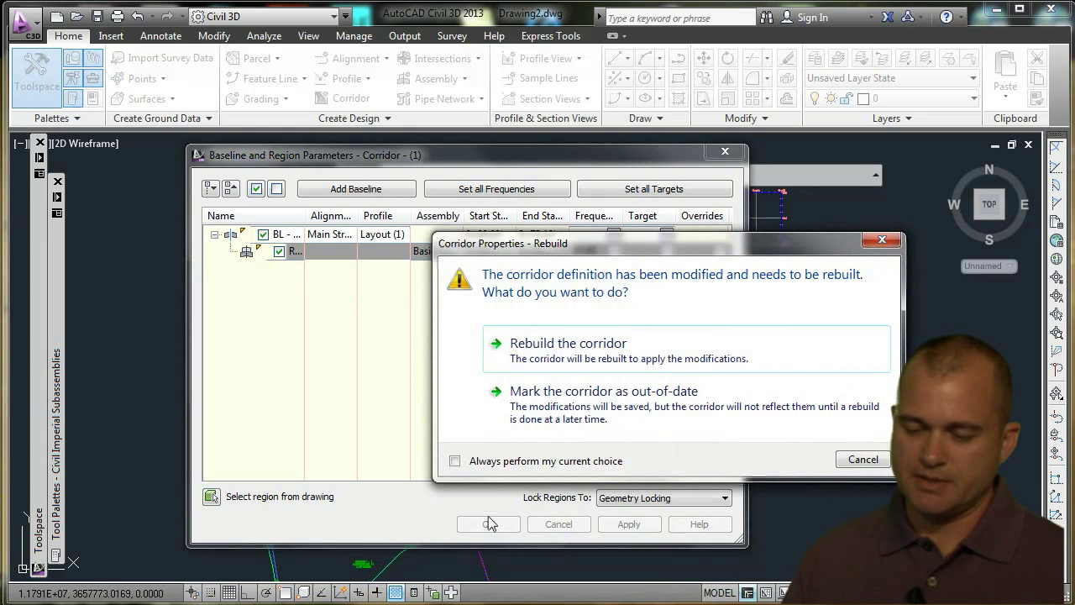
pyautogui.click(538, 356)
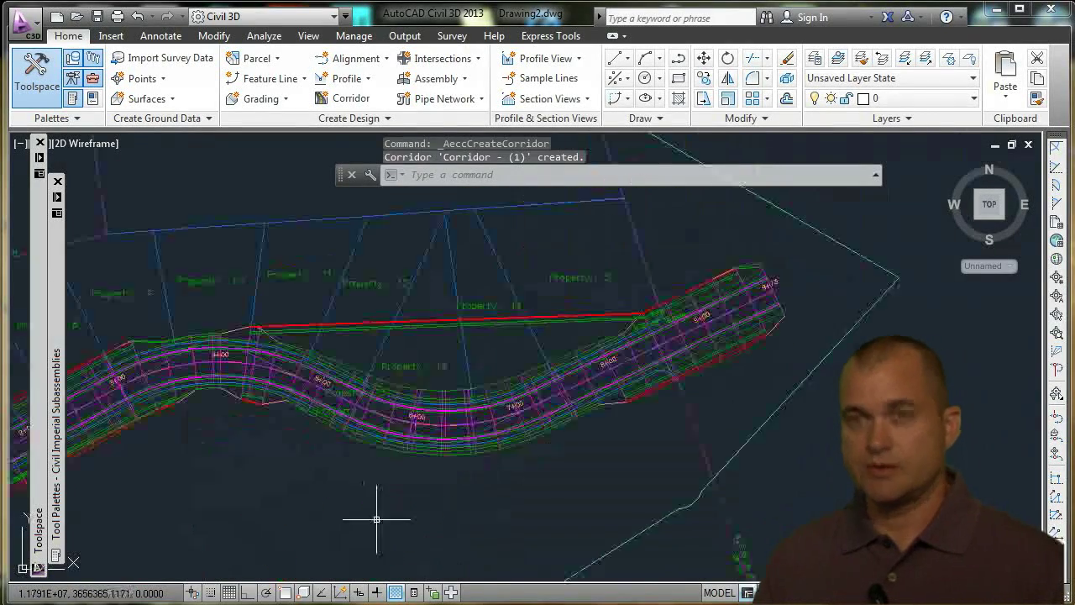
pyautogui.scroll(4, 392, 510)
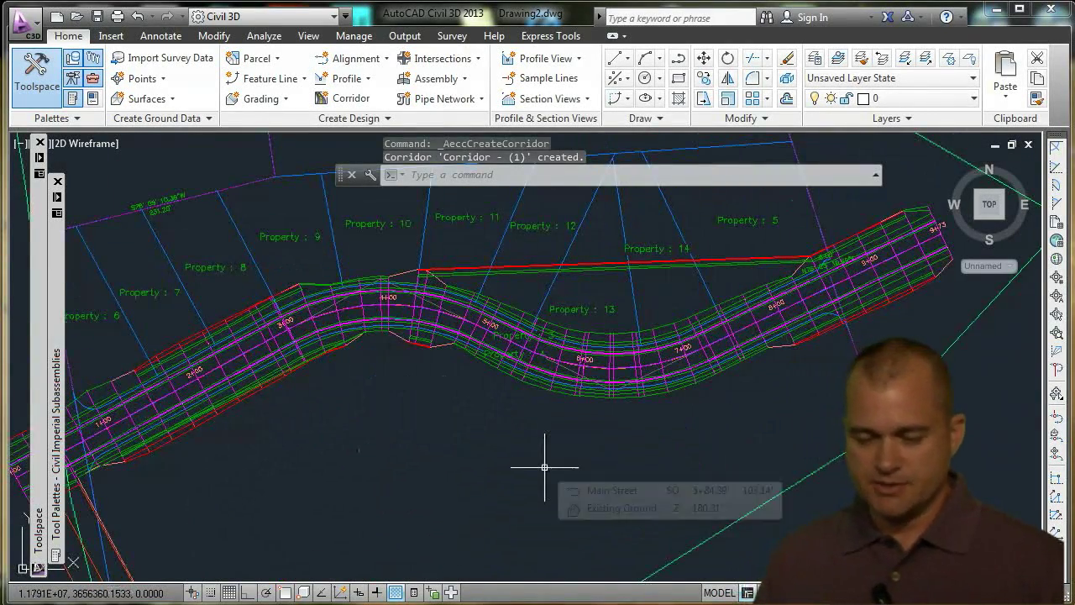
pyautogui.scroll(-5, 424, 508)
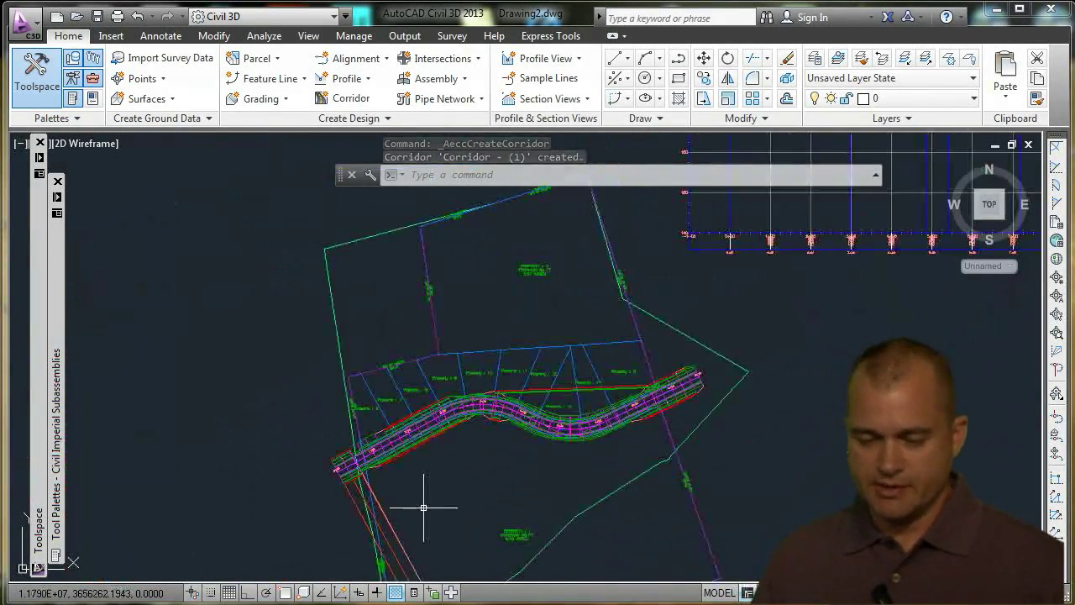
# Stretch the corridor region's start along Main Street to just inside the parcels' western boundary
pyautogui.click(351, 470)
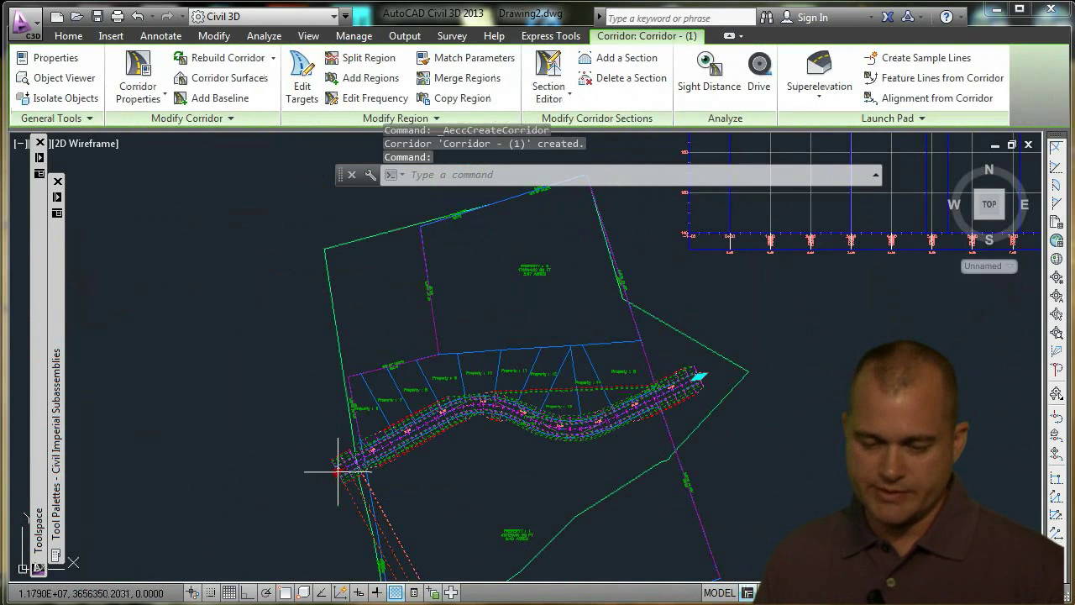
pyautogui.click(358, 461)
pyautogui.click(375, 451)
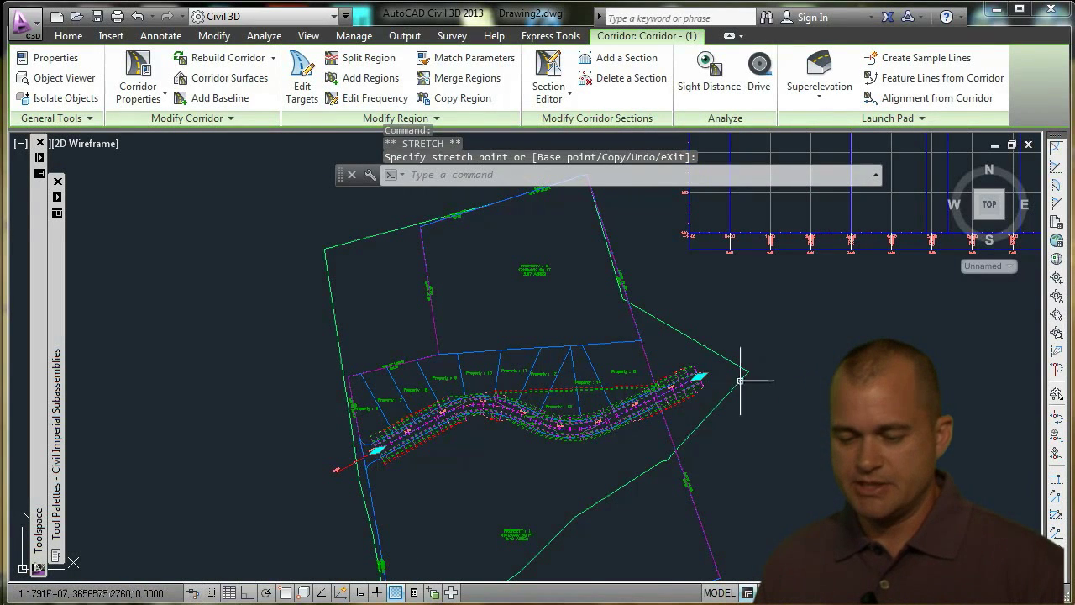
# Stretch the corridor region's end back along Main Street to the parcels' eastern boundary
pyautogui.click(699, 376)
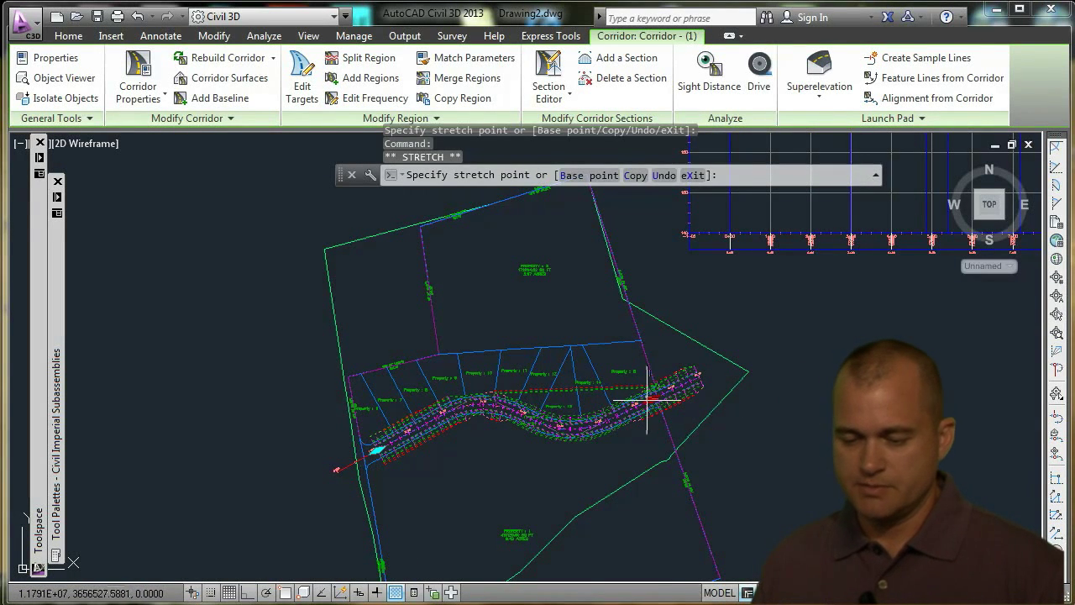
pyautogui.click(645, 401)
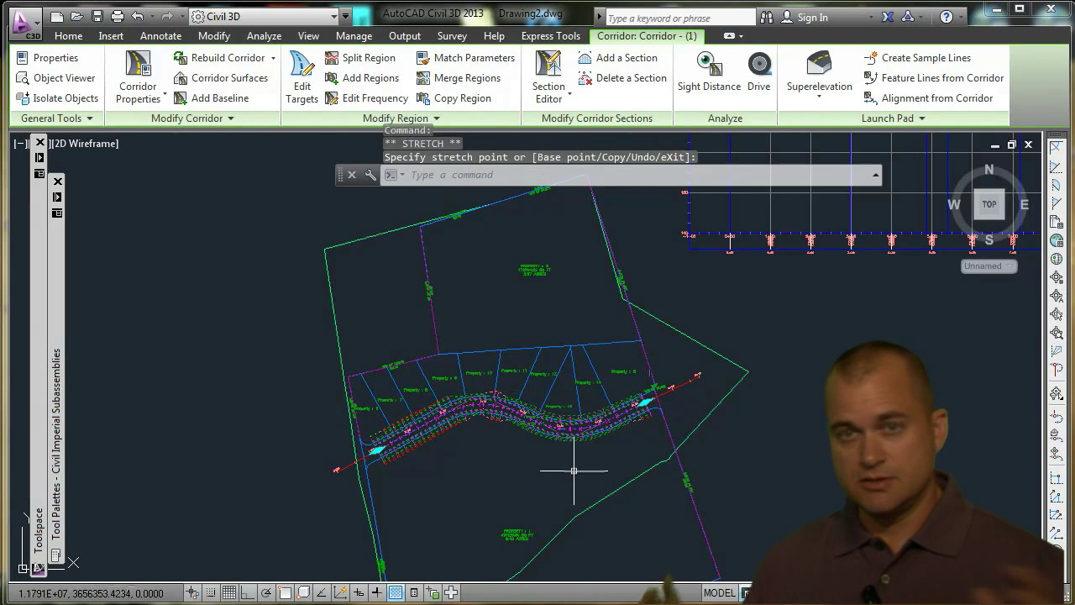
# Create a corridor surface for the Main Street corridor and add Top links as its data
pyautogui.scroll(4, 576, 472)
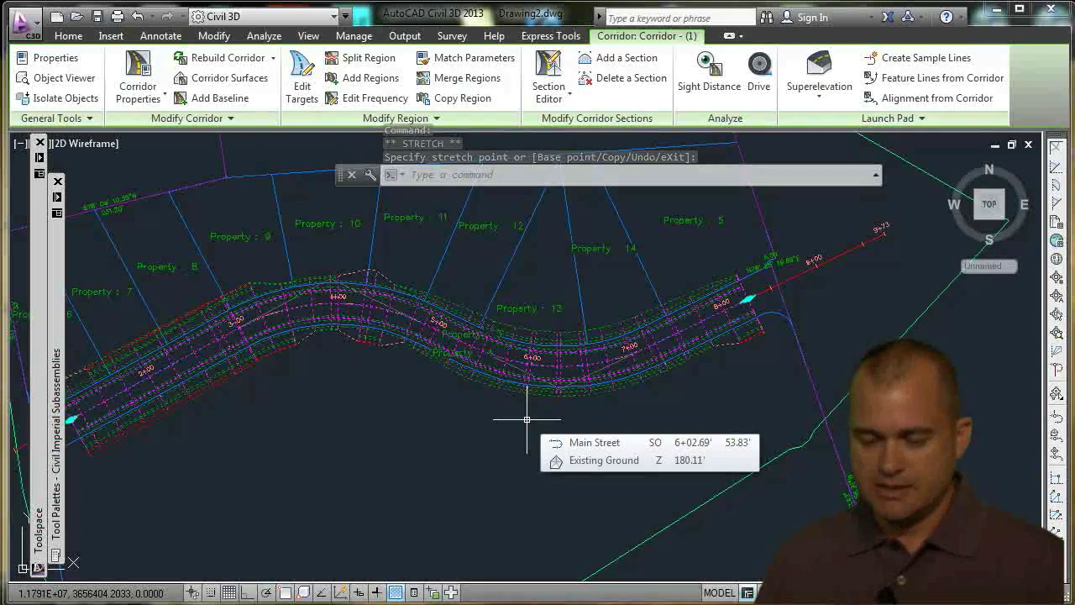
pyautogui.rightClick(508, 380)
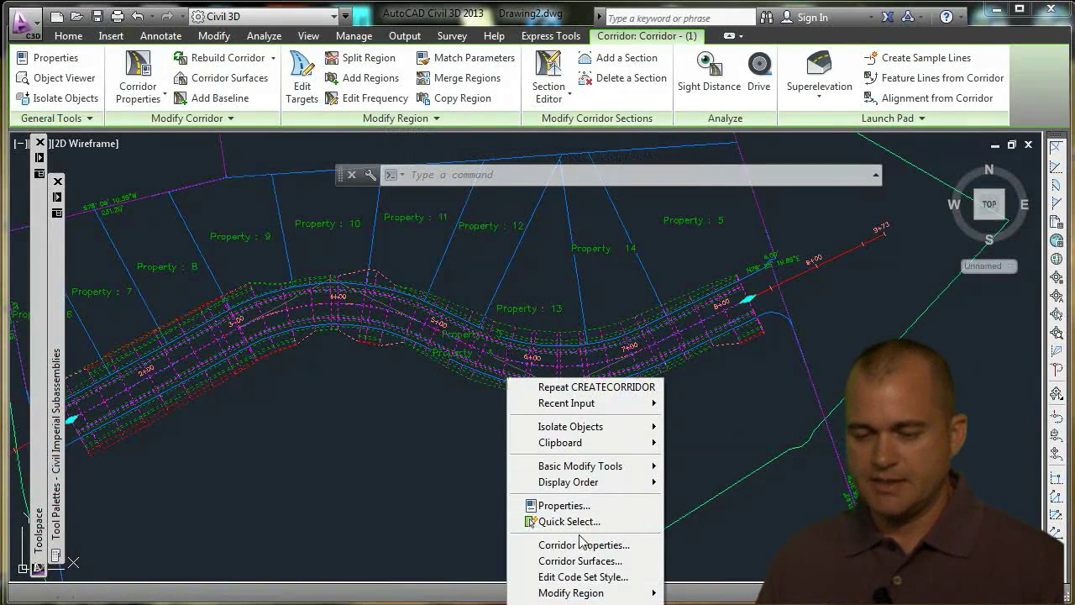
pyautogui.rightClick(314, 150)
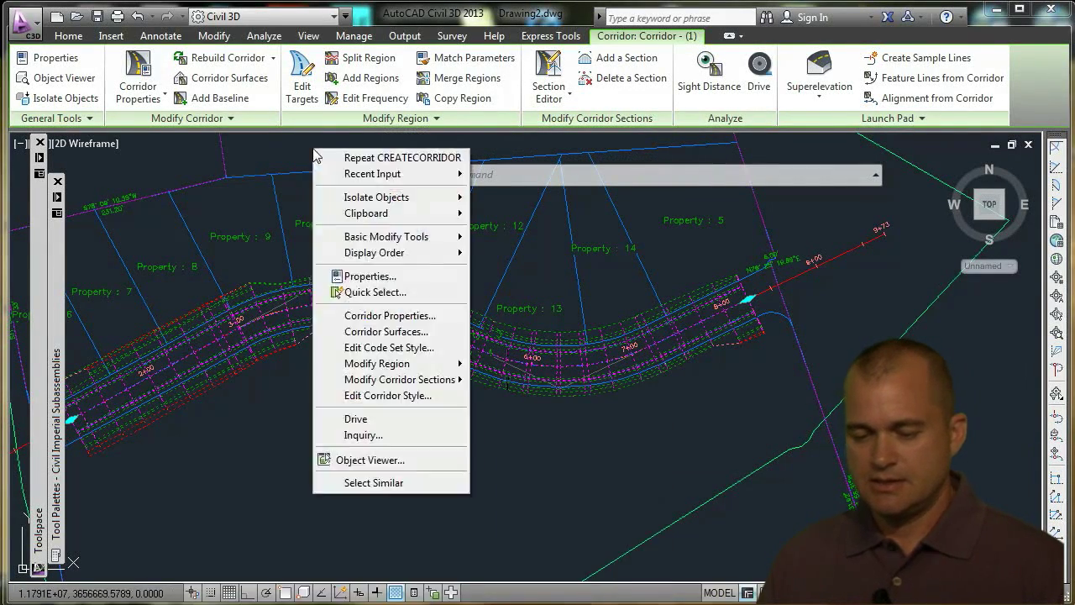
pyautogui.click(353, 337)
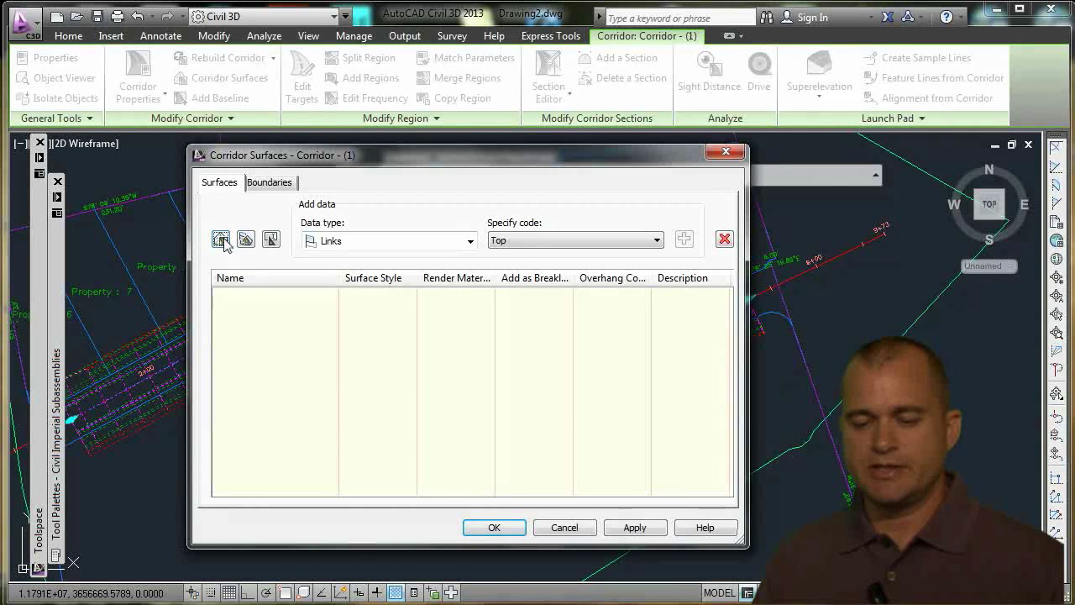
pyautogui.click(221, 240)
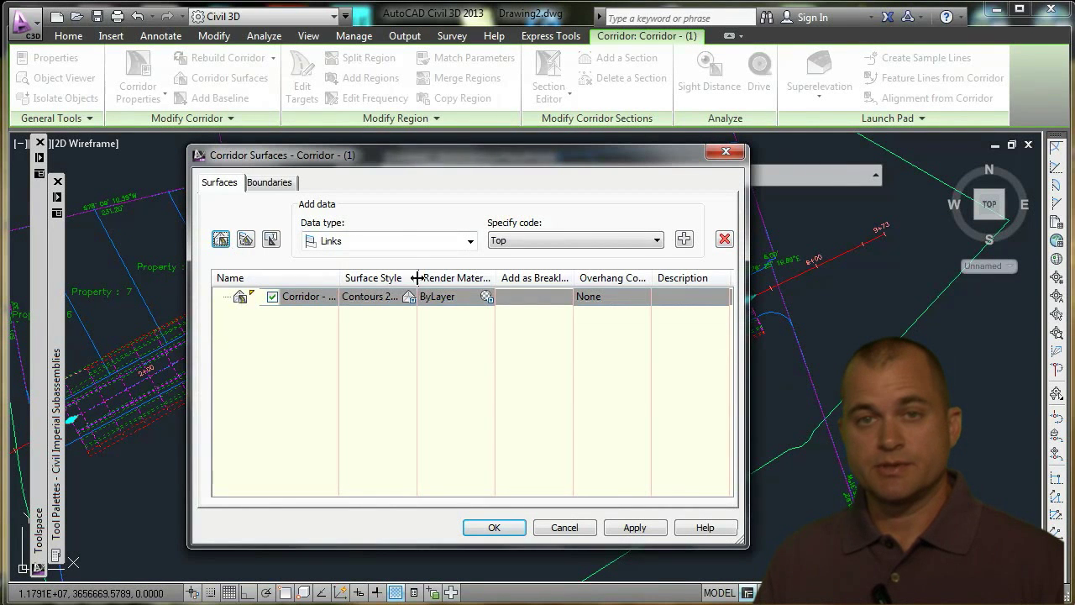
pyautogui.moveTo(416, 278); pyautogui.dragTo(455, 291)
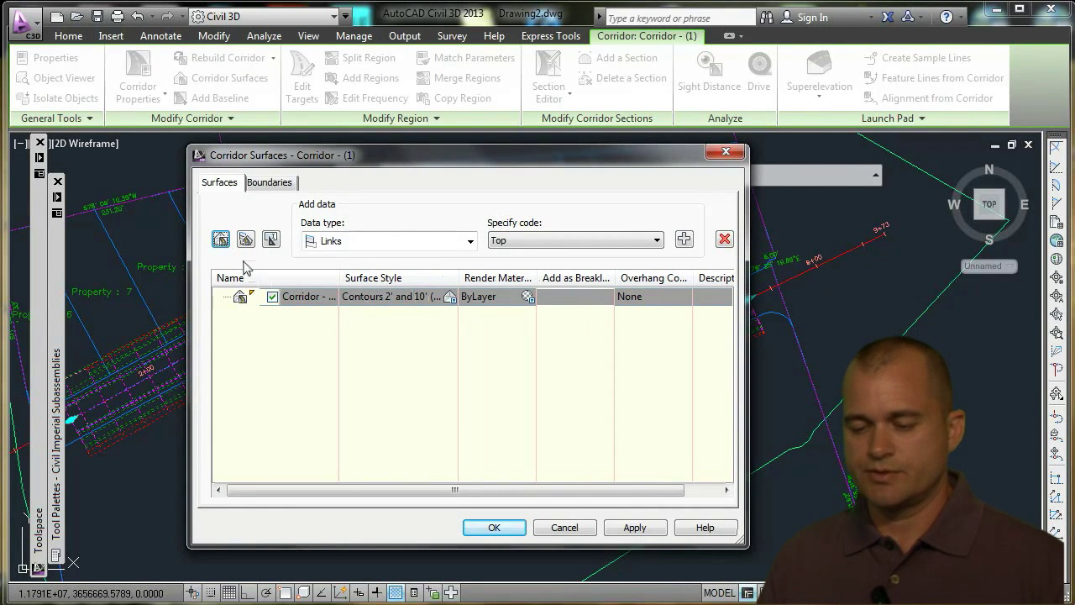
pyautogui.click(684, 240)
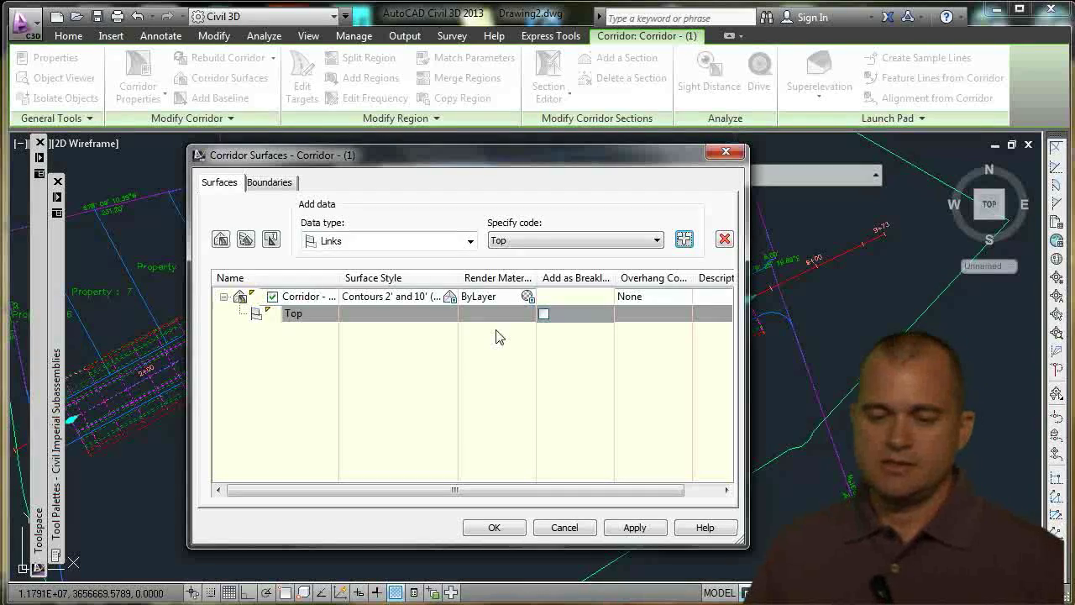
# Add a corridor shrinkwrap outside boundary to the corridor surface, accept the settings and rebuild the corridor
pyautogui.click(269, 183)
pyautogui.rightClick(279, 235)
pyautogui.click(361, 243)
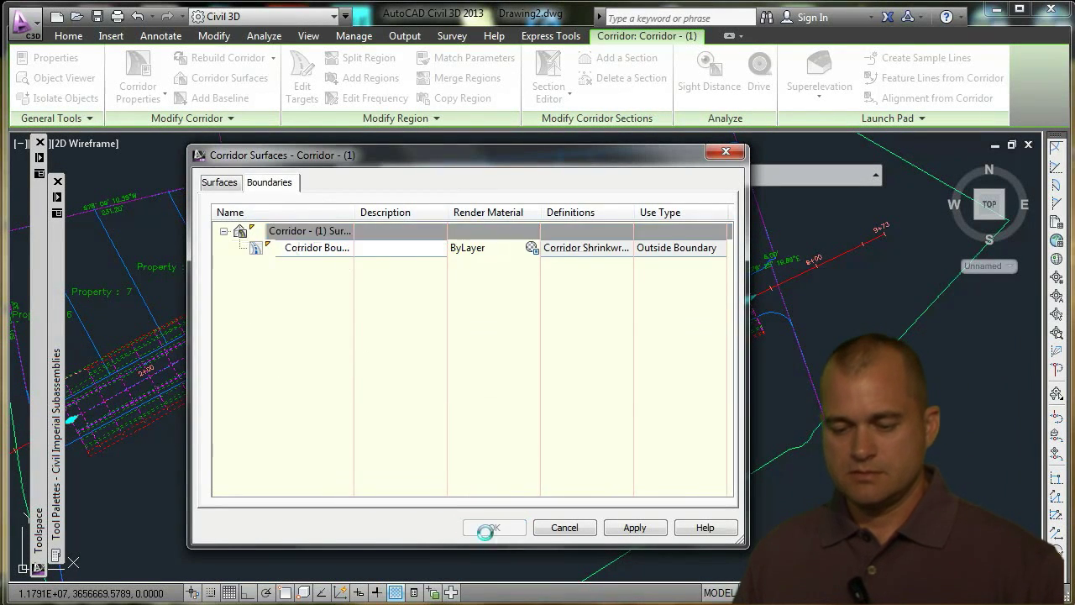
pyautogui.click(489, 531)
pyautogui.click(539, 369)
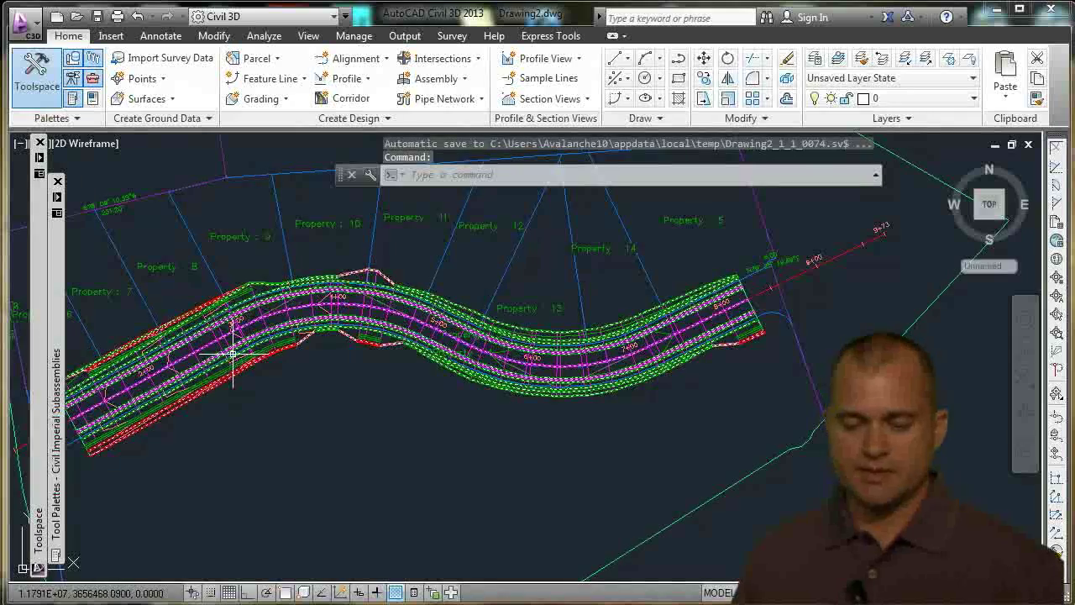
pyautogui.scroll(3, 311, 384)
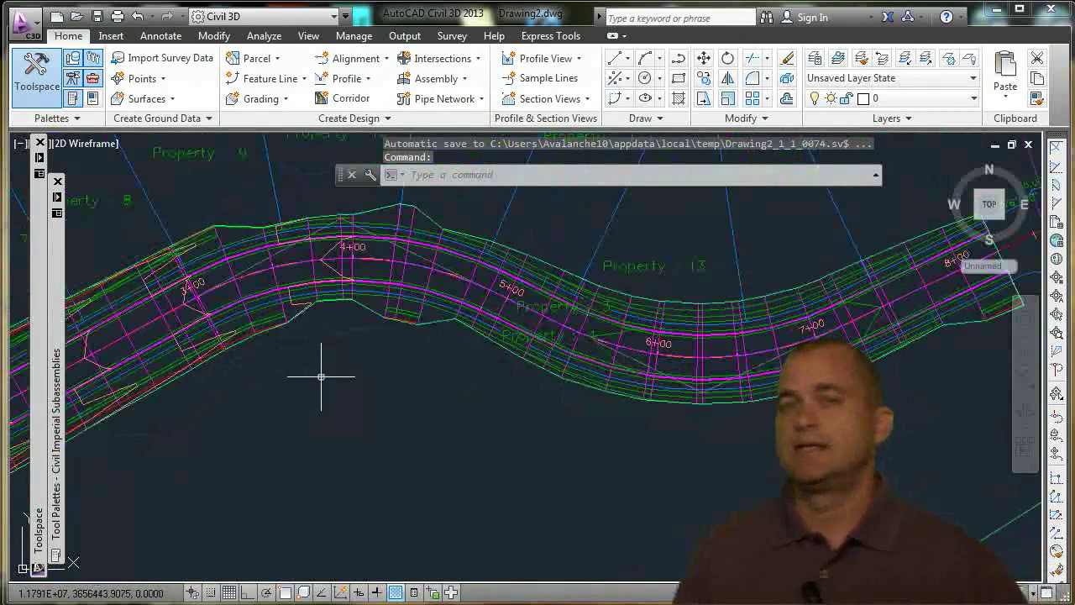
pyautogui.moveTo(321, 378)
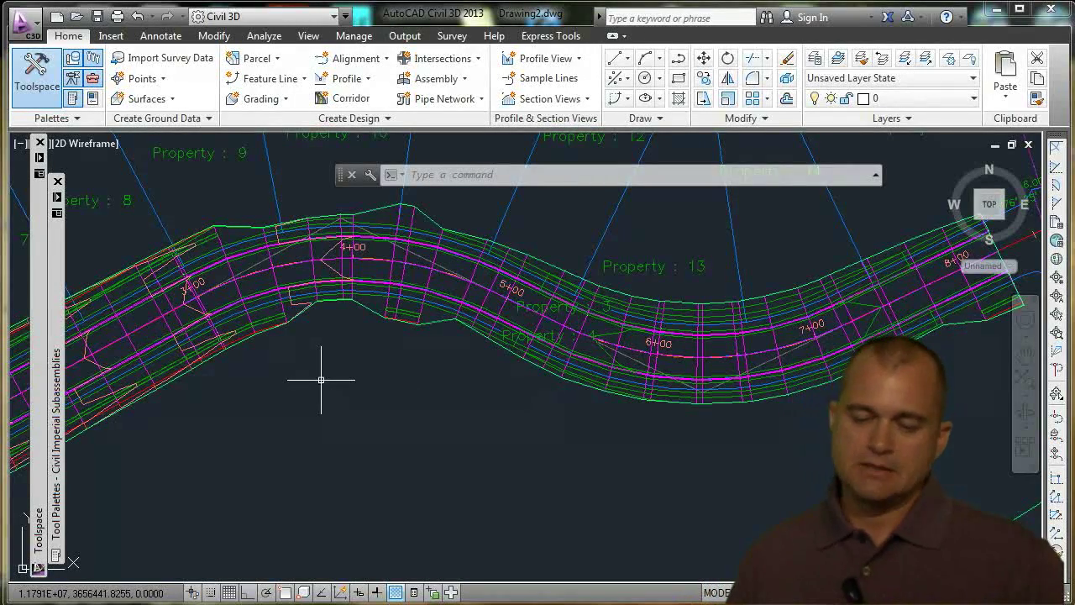
pyautogui.scroll(-3, 321, 379)
pyautogui.scroll(-2, 420, 375)
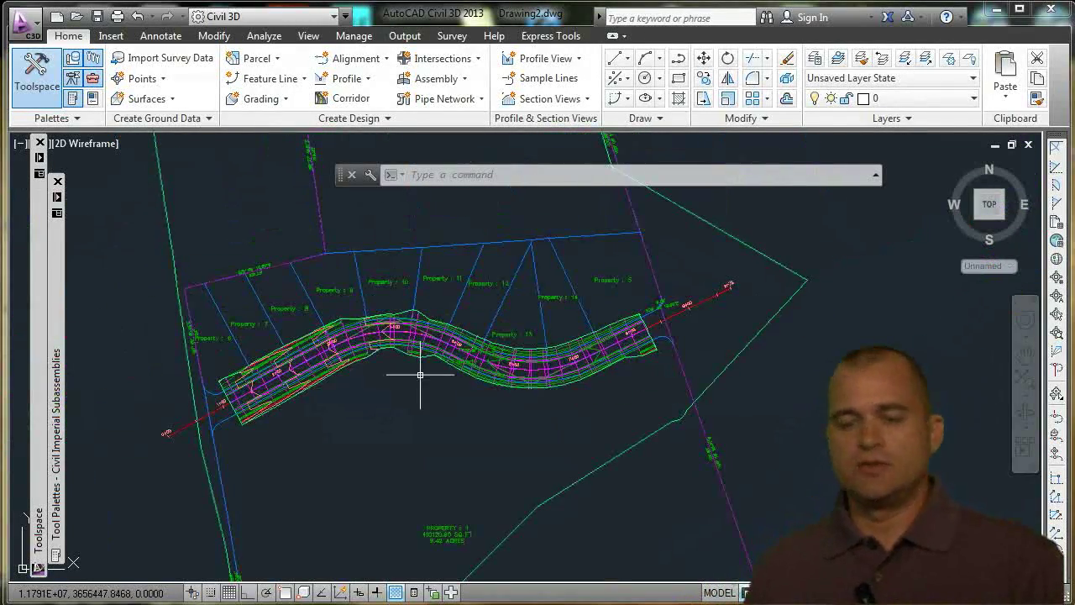
pyautogui.moveTo(420, 374)
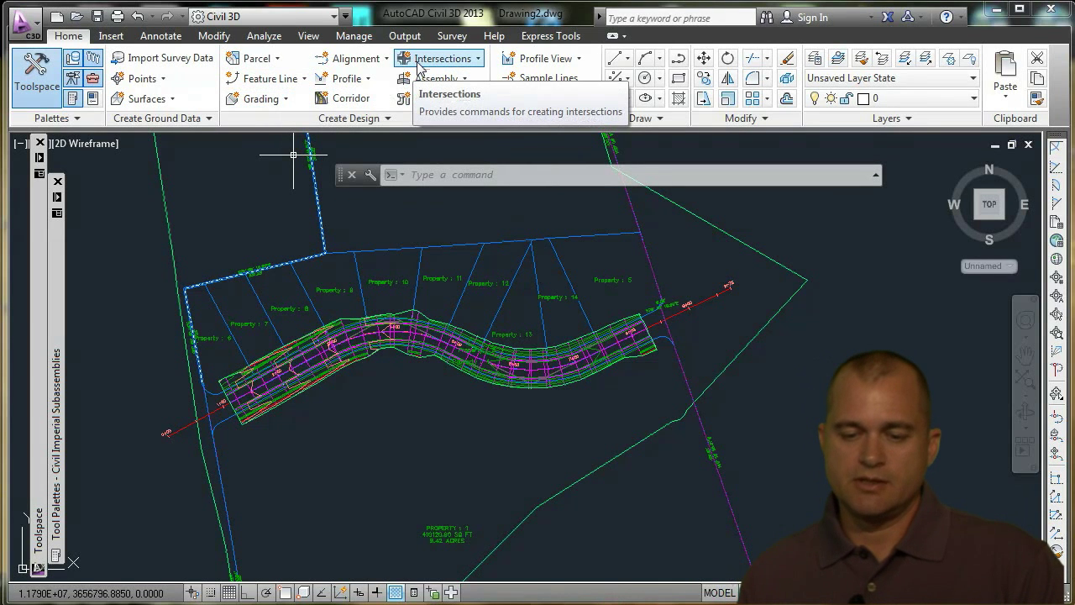
pyautogui.click(480, 62)
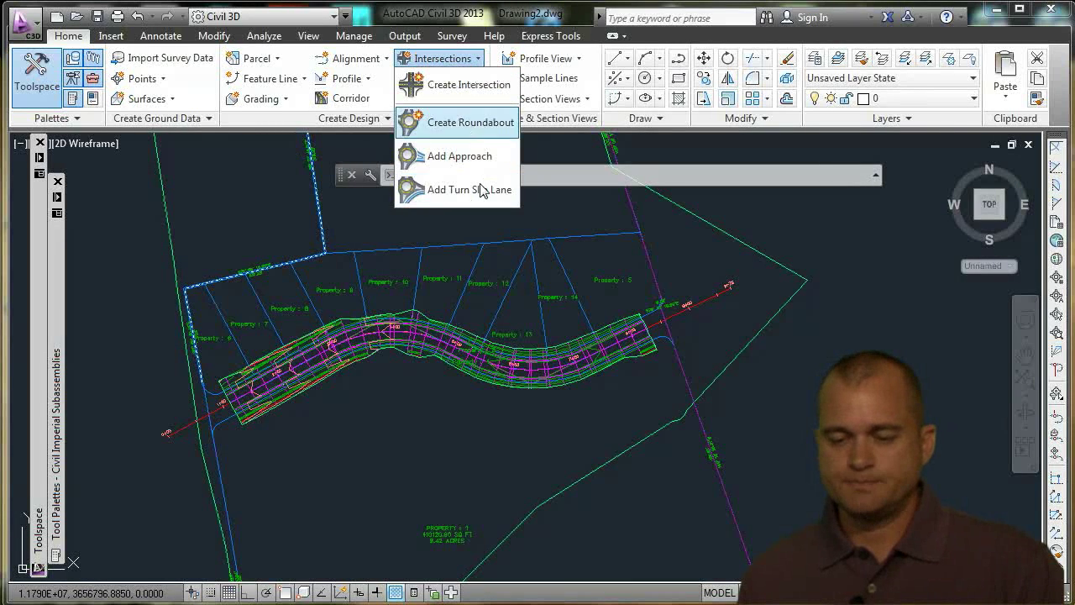
pyautogui.click(285, 226)
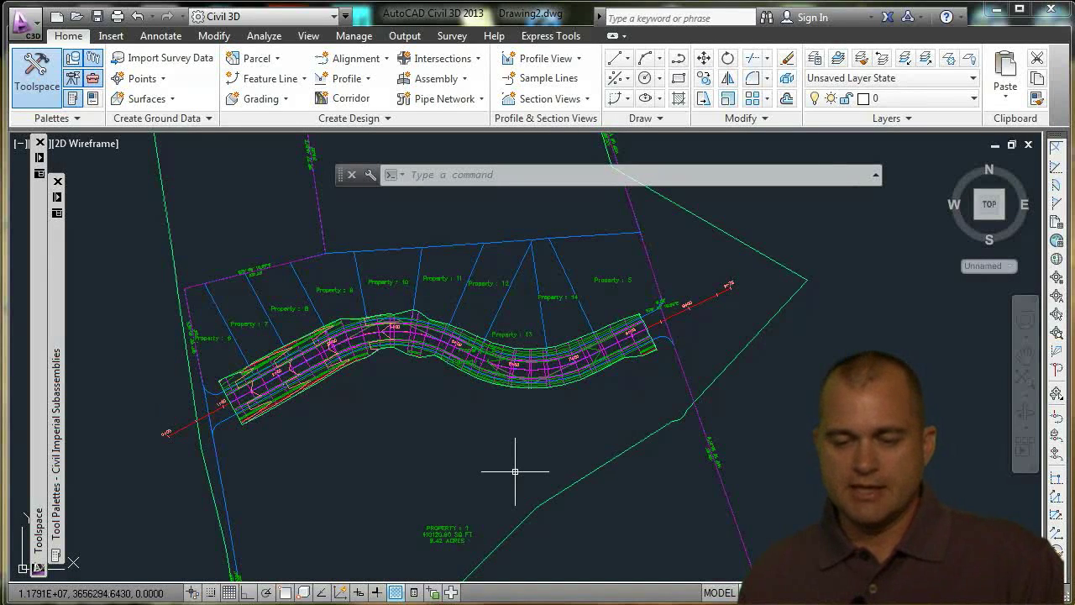
# Start a new pipe network with the Sanitary Sewer parts list and Corridor - (1) Surface - (1) as its surface
pyautogui.click(482, 99)
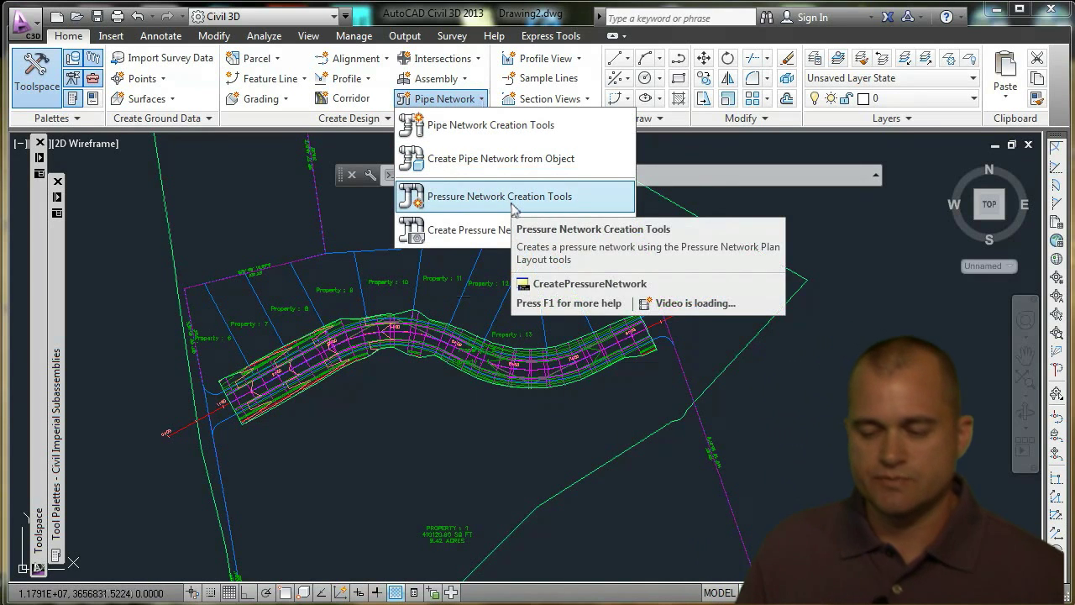
pyautogui.click(491, 137)
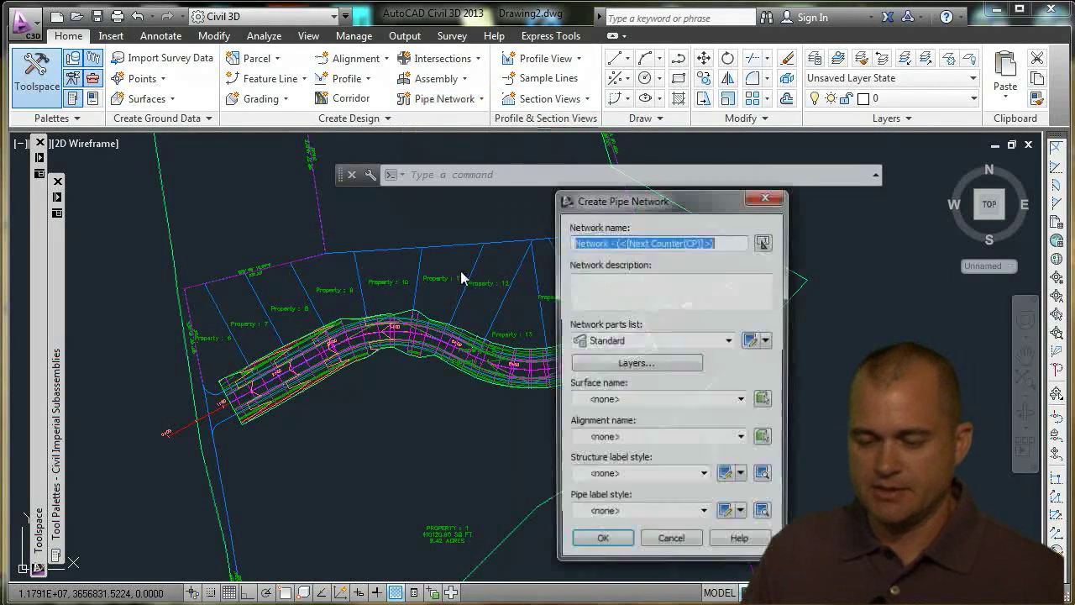
pyautogui.click(613, 346)
pyautogui.click(622, 361)
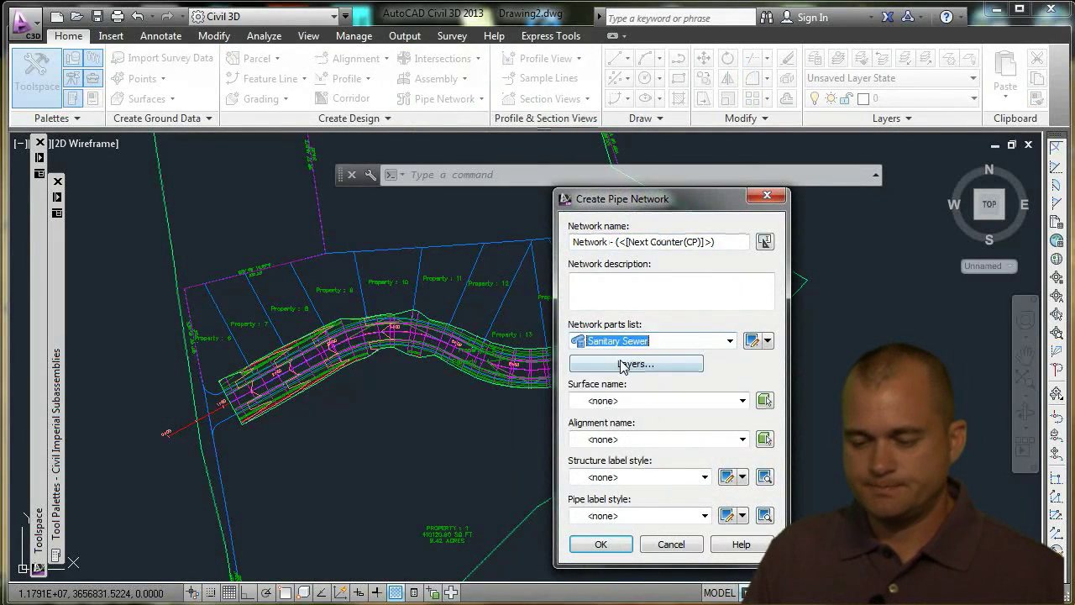
pyautogui.click(623, 401)
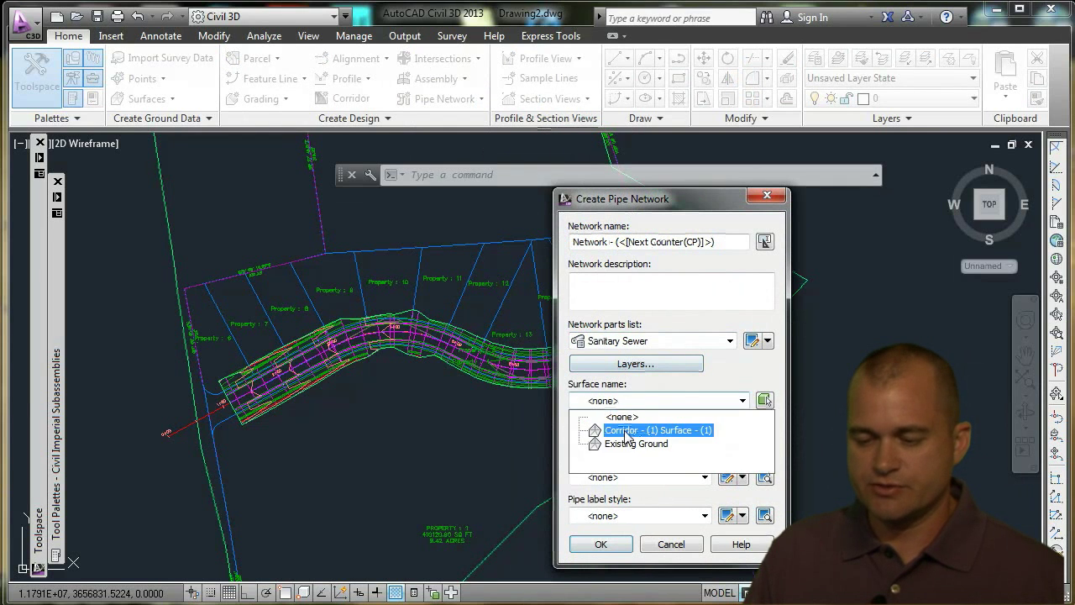
pyautogui.click(625, 431)
# Assign Main Street as the pipe network's alignment, leave the structure and pipe label styles at none, and create the network
pyautogui.moveTo(618, 200); pyautogui.dragTo(326, 77)
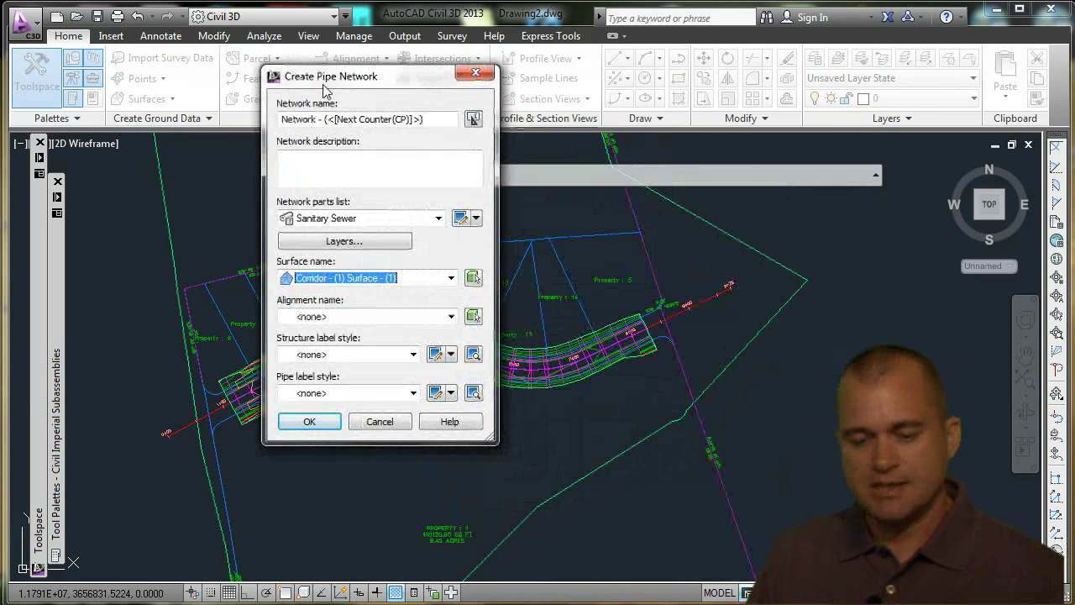
pyautogui.click(336, 317)
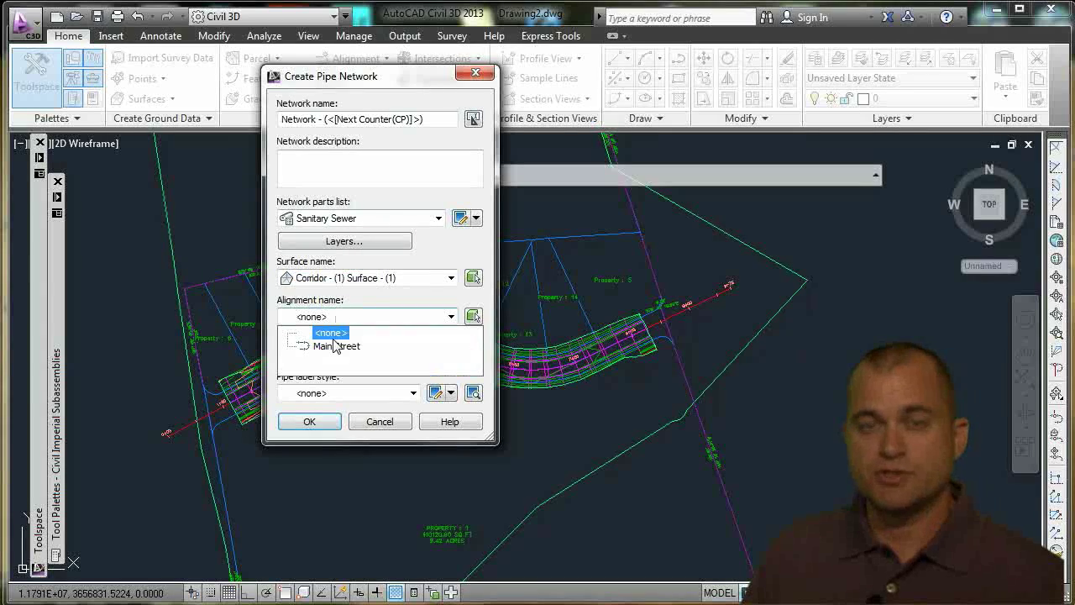
pyautogui.click(336, 350)
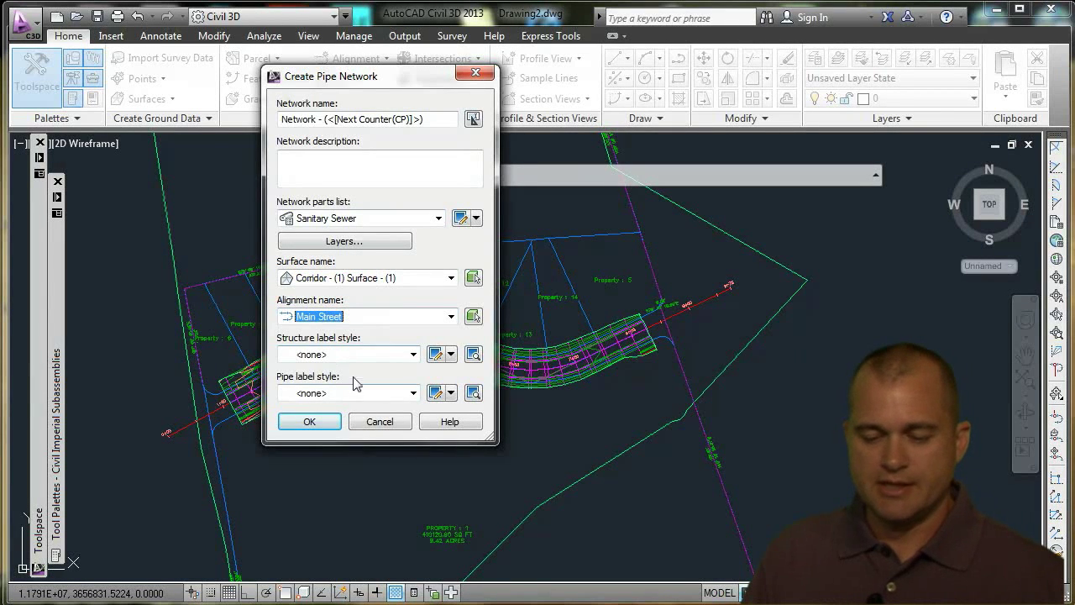
pyautogui.click(338, 354)
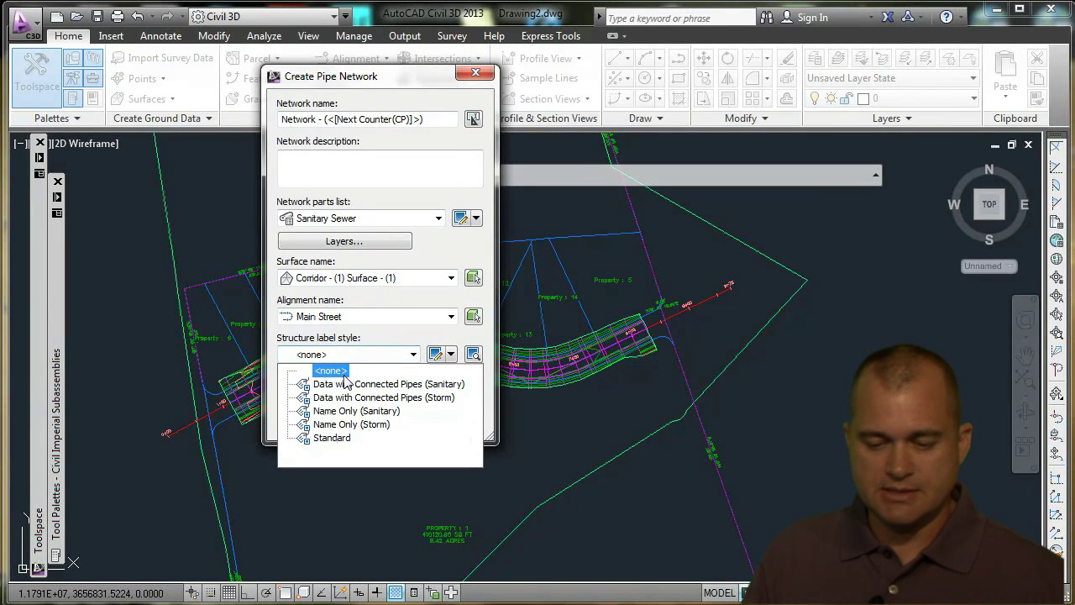
pyautogui.click(385, 354)
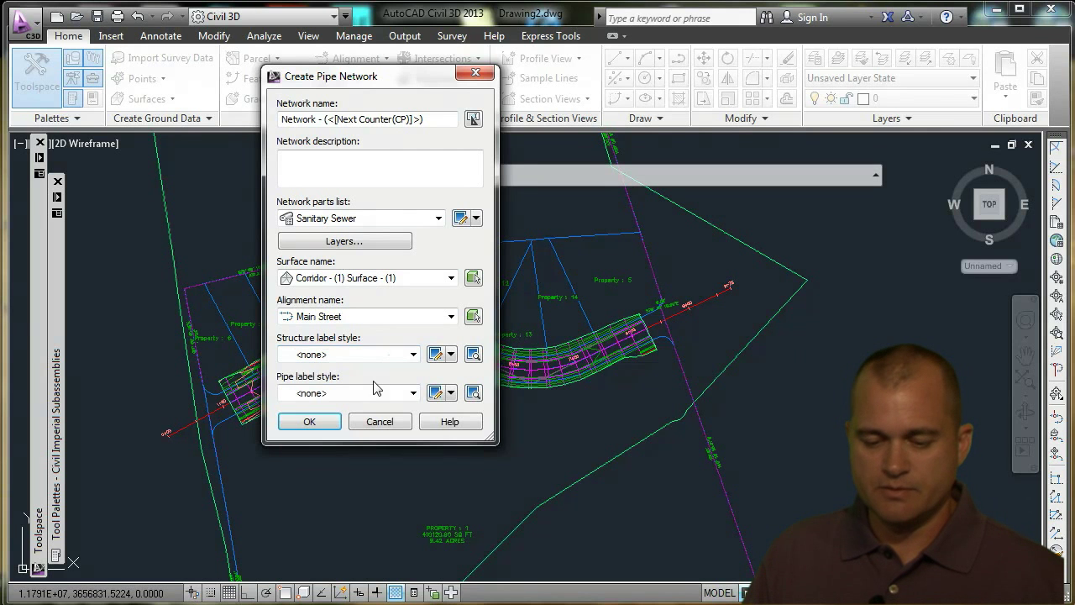
pyautogui.click(312, 424)
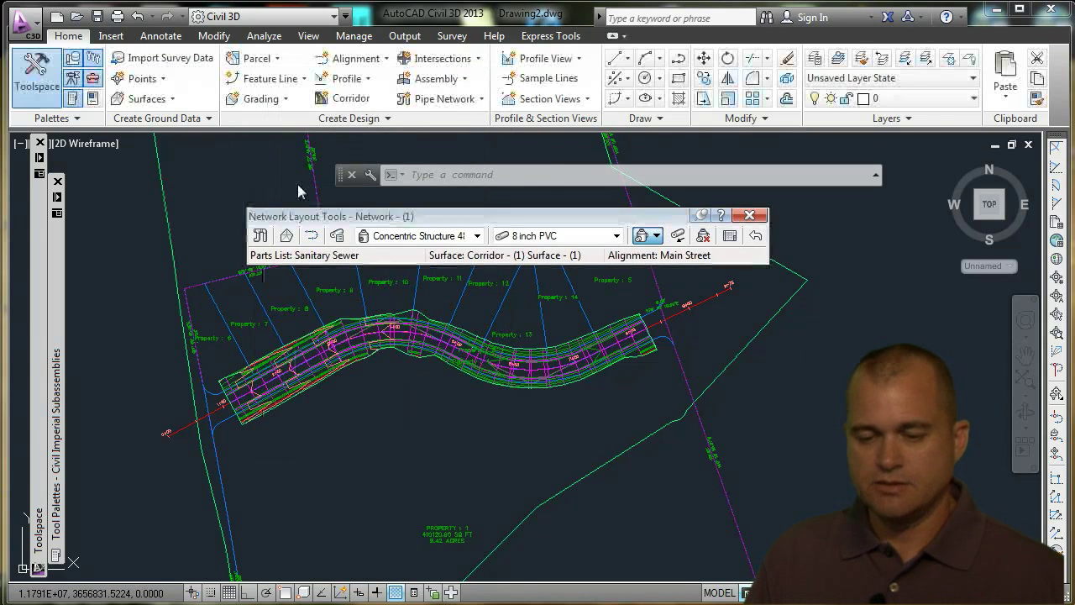
# Keep 8 inch PVC as the pipe size and set the network layout to draw both pipes and structures
pyautogui.moveTo(400, 221); pyautogui.dragTo(315, 214)
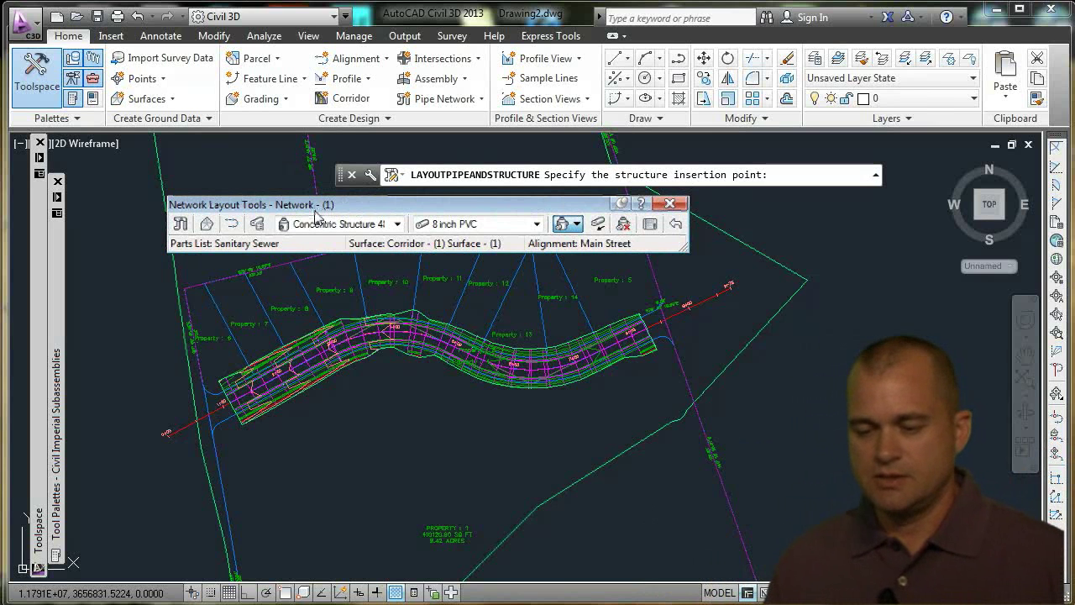
pyautogui.click(449, 227)
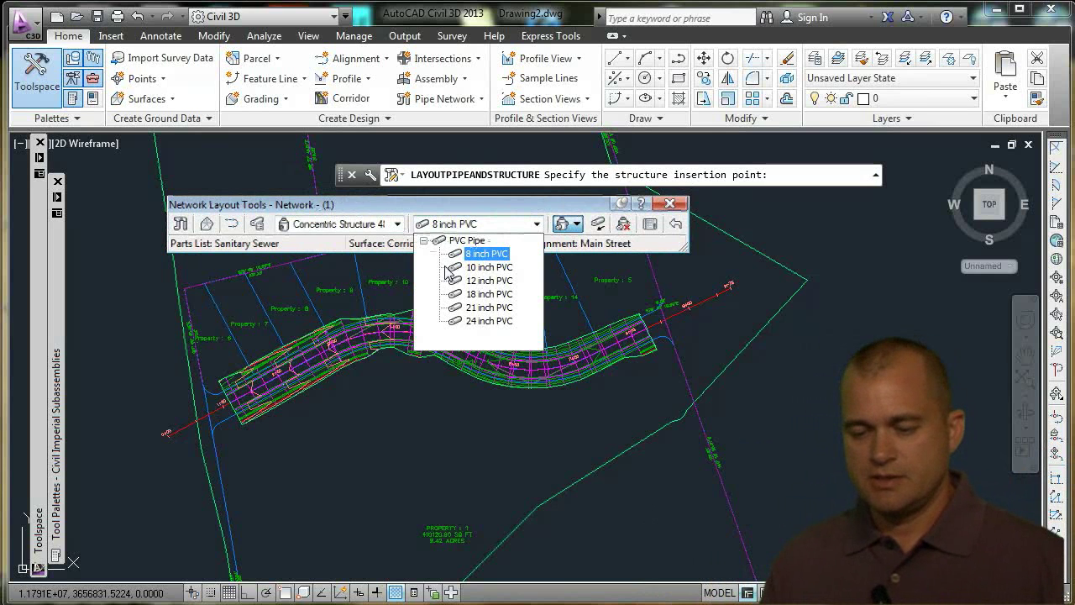
pyautogui.click(564, 214)
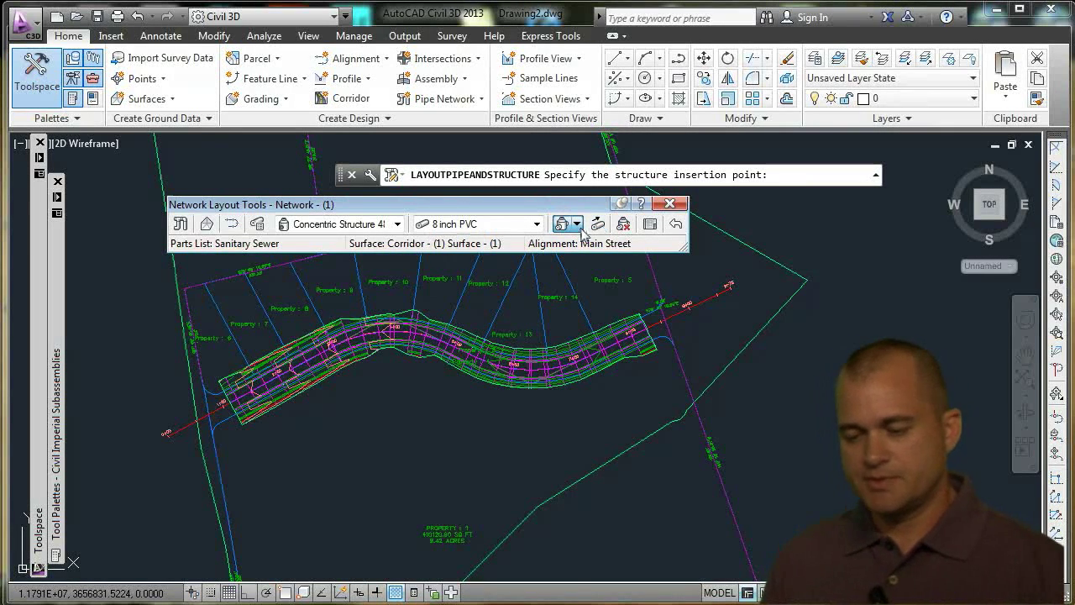
pyautogui.click(576, 224)
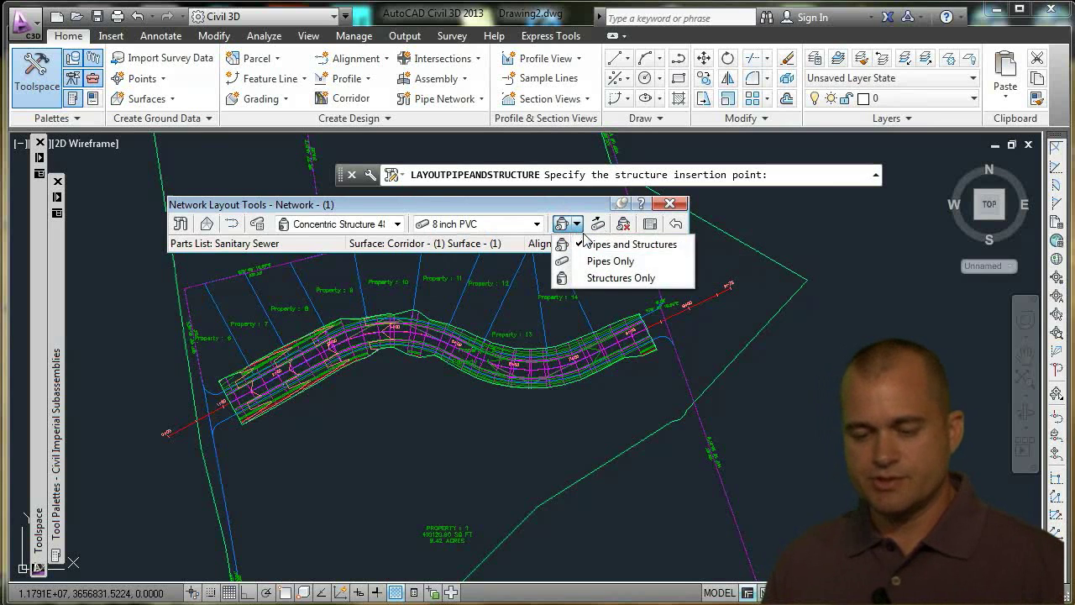
pyautogui.click(597, 245)
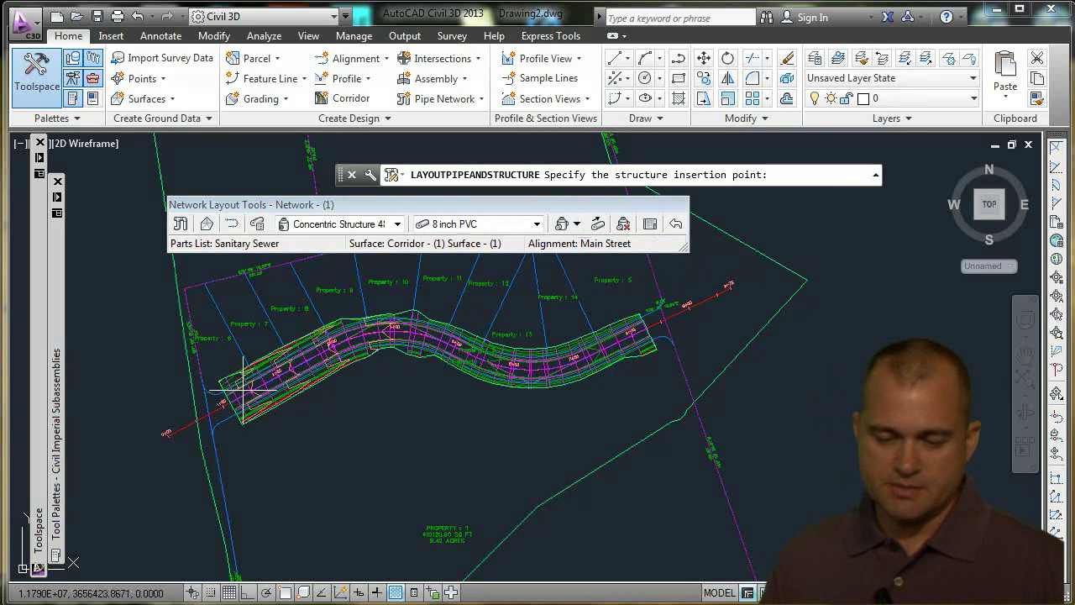
# Place three connected sewer structures along the Main Street centerline, between stations 1+00 and 2+00, past 3+00 and past 4+00, and end the layout
pyautogui.scroll(6, 241, 389)
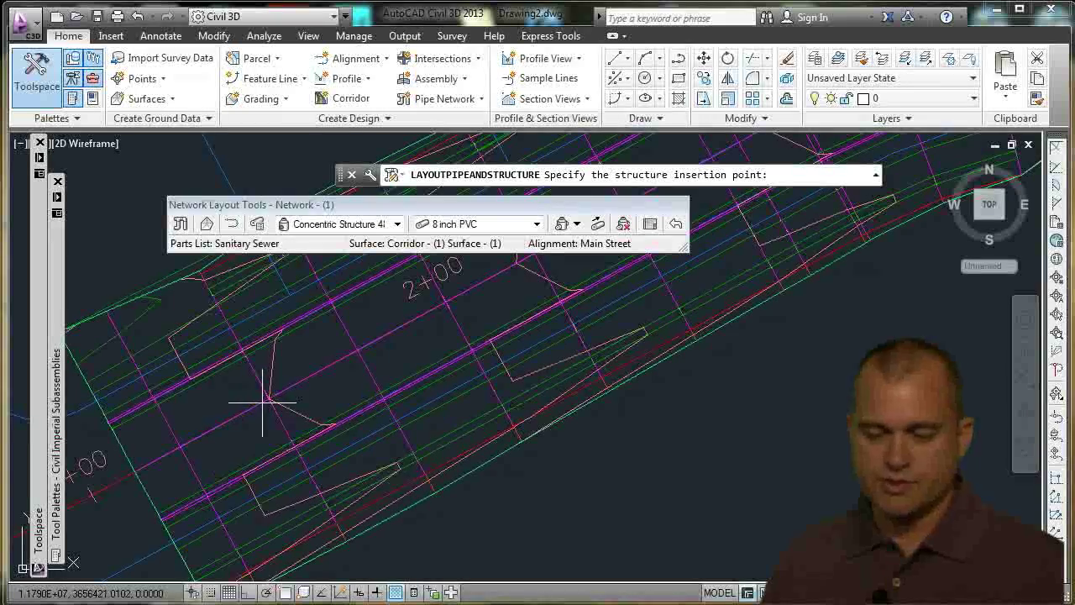
pyautogui.click(264, 403)
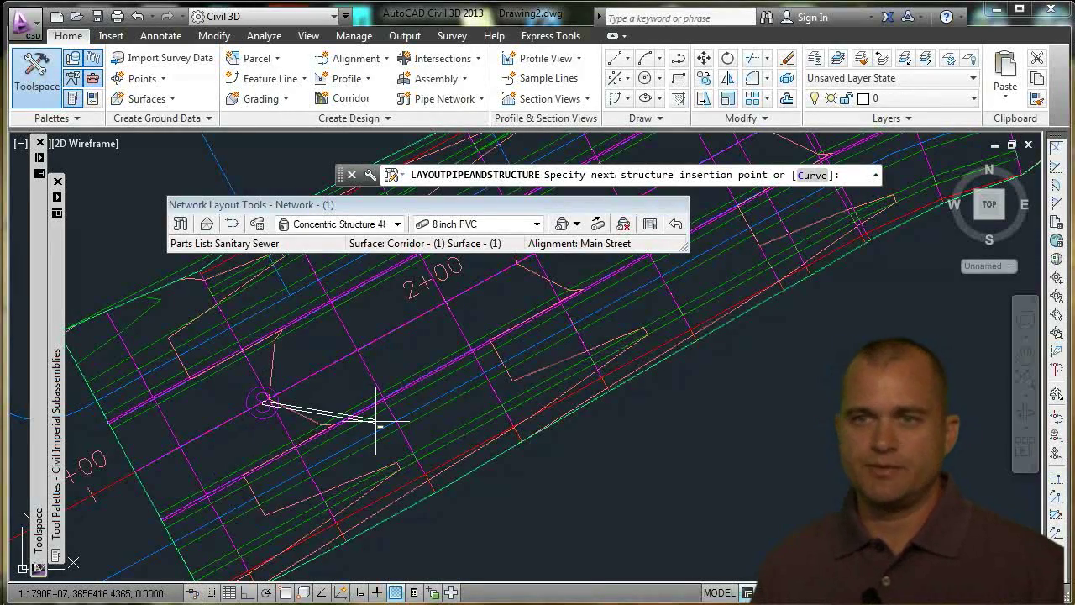
pyautogui.scroll(-2, 376, 426)
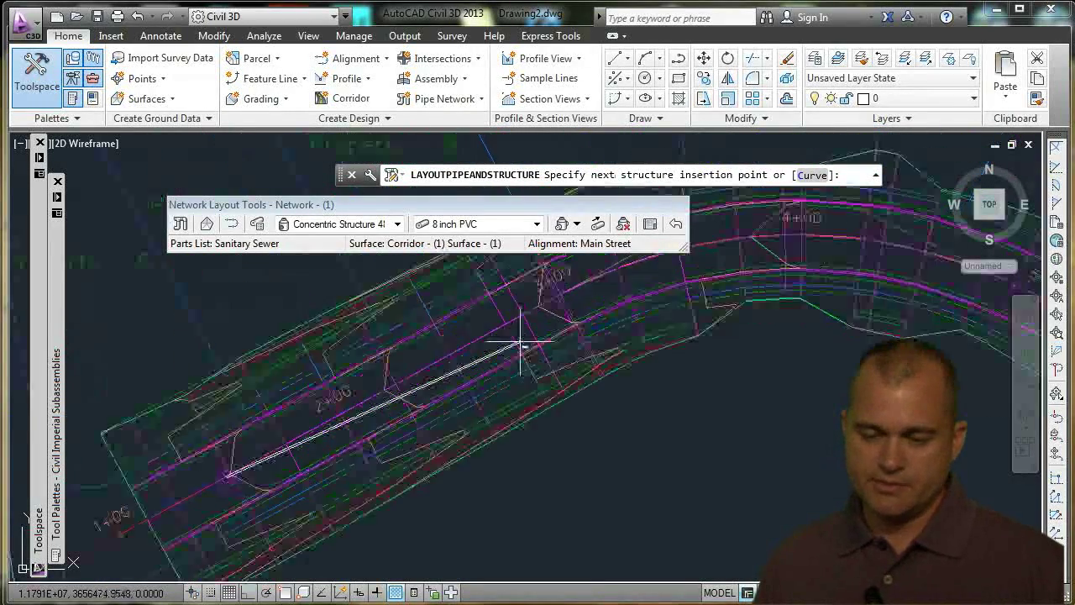
pyautogui.click(614, 275)
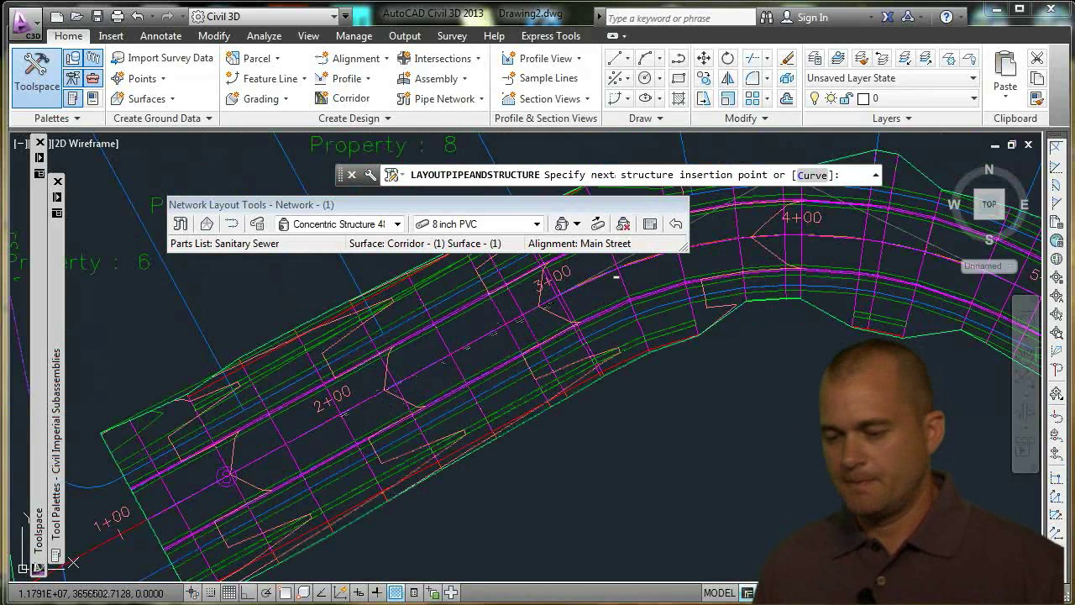
pyautogui.click(850, 237)
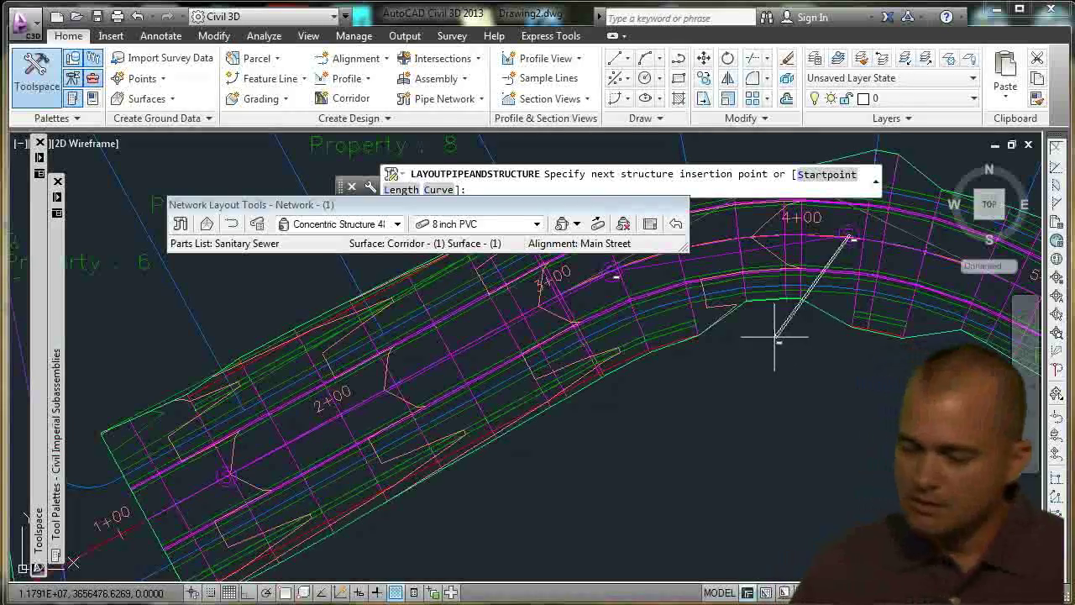
pyautogui.rightClick(775, 339)
pyautogui.click(794, 344)
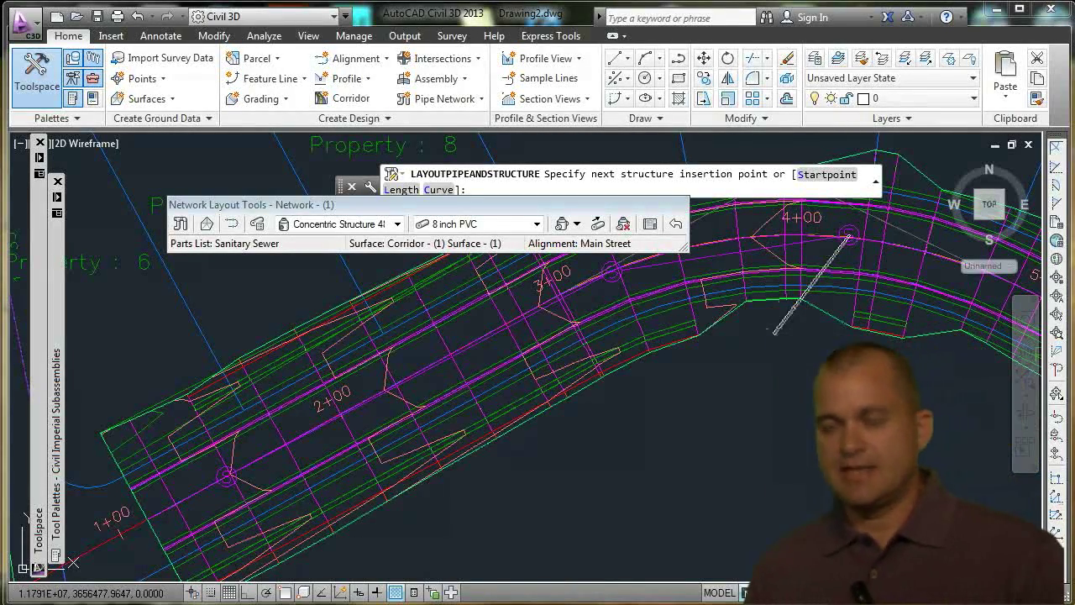
pyautogui.click(544, 273)
pyautogui.click(677, 205)
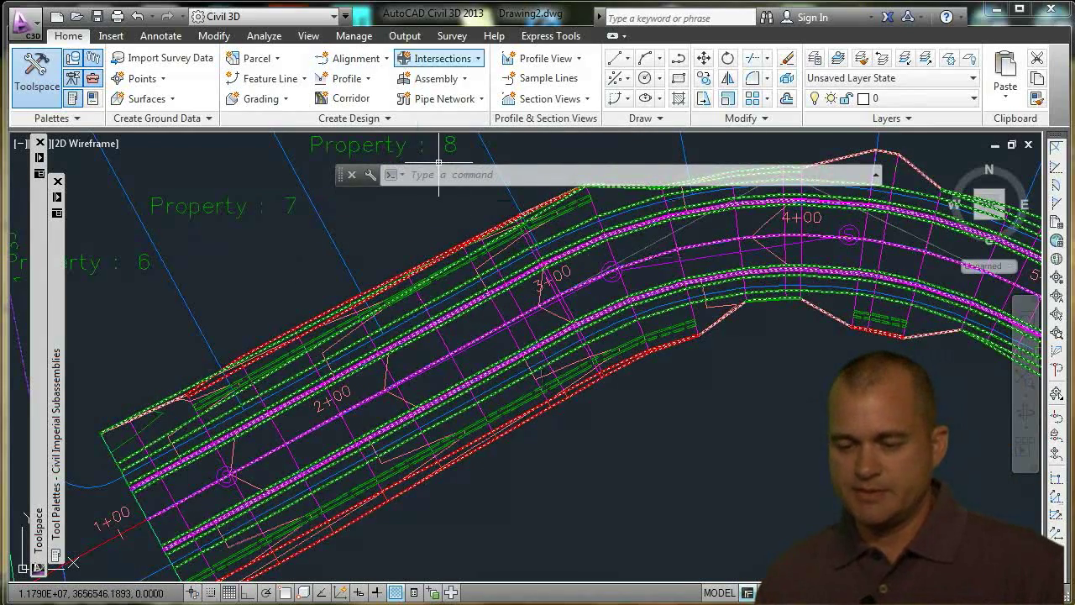
# Start Draw Parts in Profile View from the Main Street profile view and choose the whole sewer network as the parts to add
pyautogui.scroll(-6, 588, 353)
pyautogui.moveTo(550, 349); pyautogui.dragTo(411, 407, button='middle')
pyautogui.scroll(-2, 412, 408)
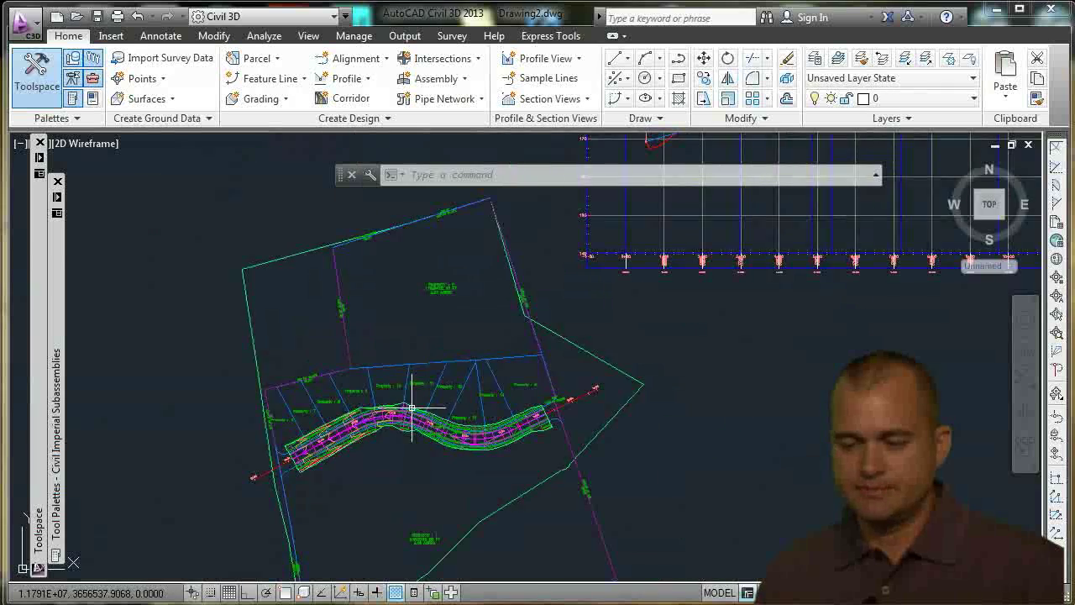
pyautogui.scroll(-2, 651, 250)
pyautogui.moveTo(651, 251)
pyautogui.mouseDown(button='middle')
pyautogui.moveTo(492, 305)
pyautogui.moveTo(504, 319)
pyautogui.mouseUp(button='middle')
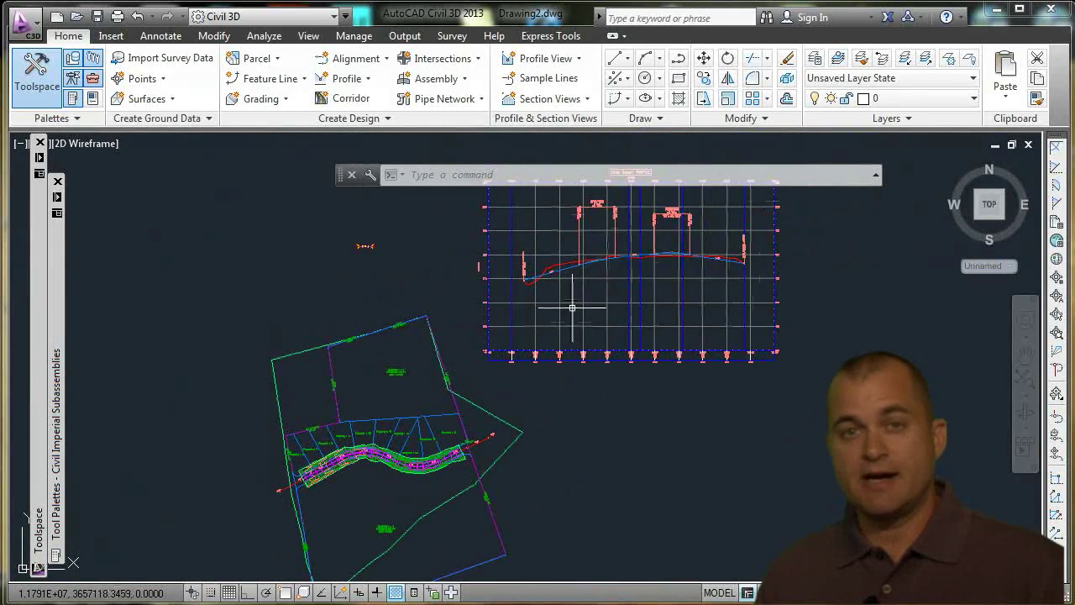
pyautogui.click(564, 322)
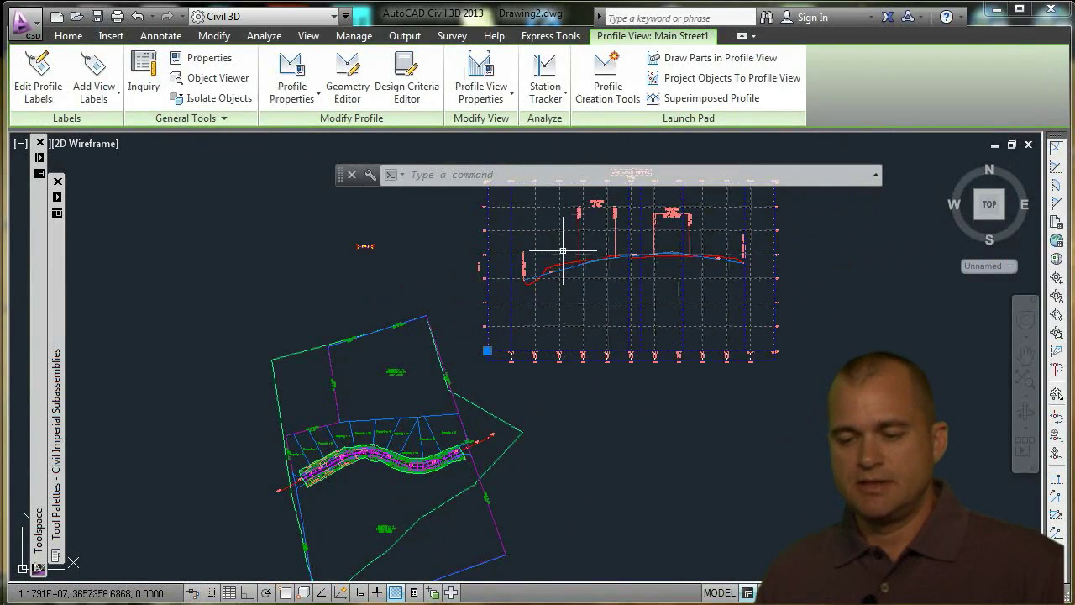
pyautogui.click(687, 58)
pyautogui.scroll(8, 346, 440)
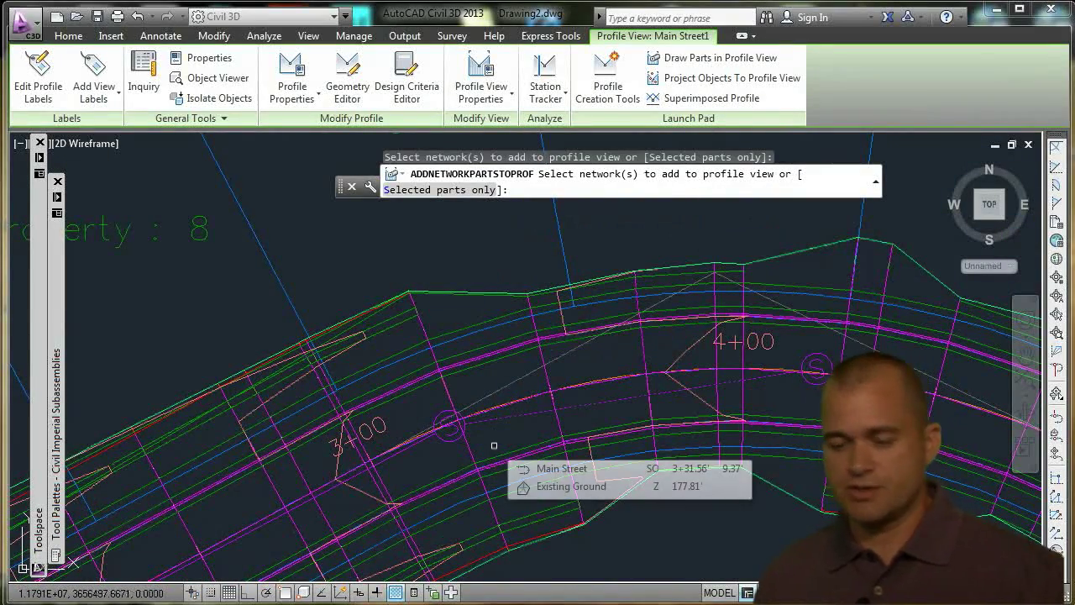
pyautogui.rightClick(494, 446)
pyautogui.click(521, 455)
# Add the chosen sewer network to the Main Street profile view and clear the selection
pyautogui.scroll(-5, 540, 356)
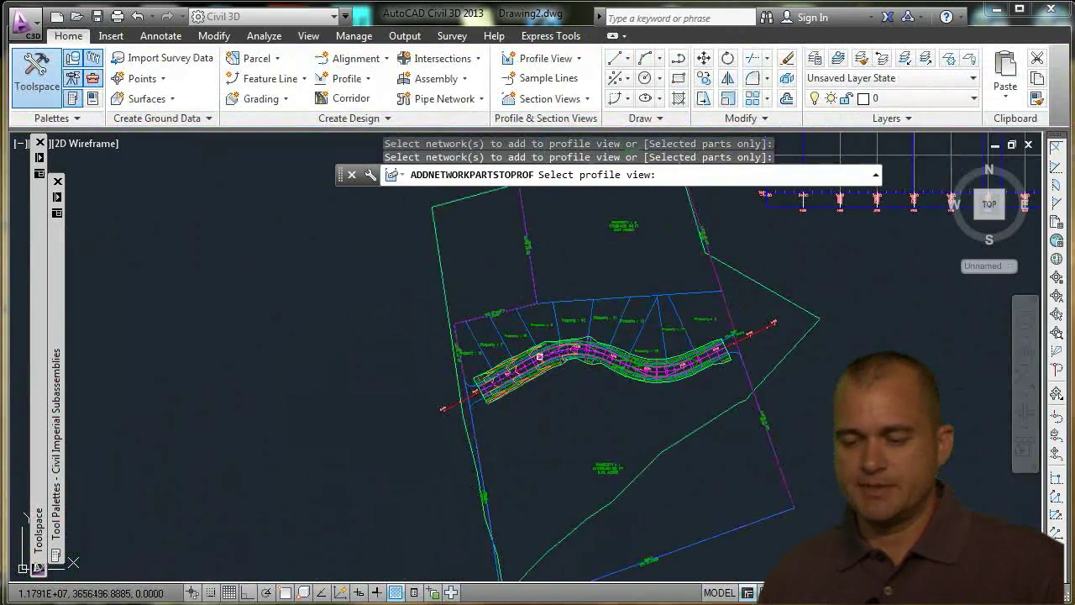
pyautogui.moveTo(674, 259); pyautogui.dragTo(389, 473, button='middle')
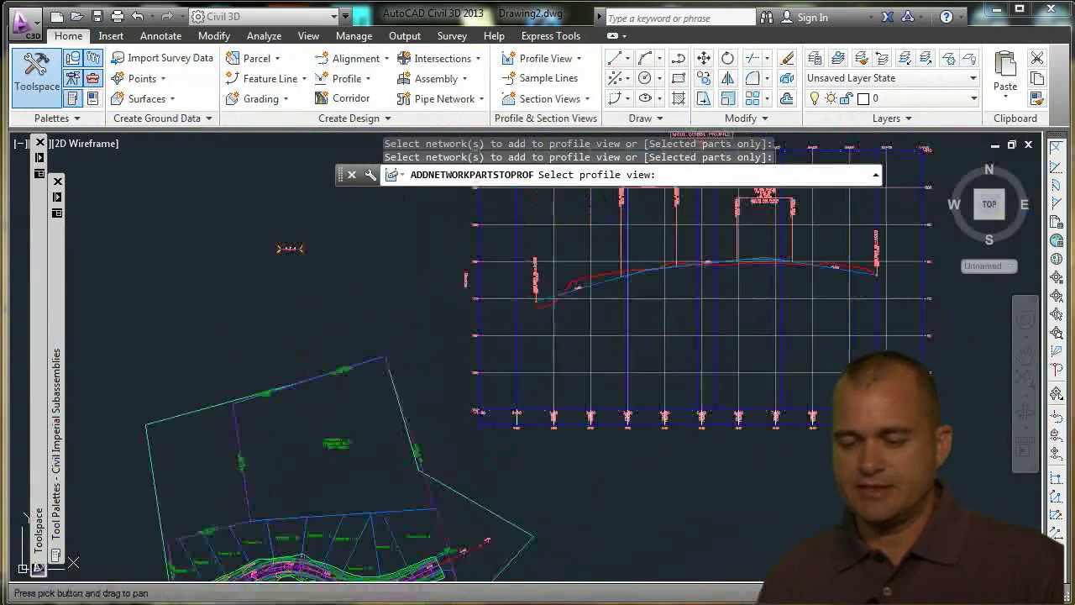
pyautogui.click(628, 311)
pyautogui.scroll(5, 613, 306)
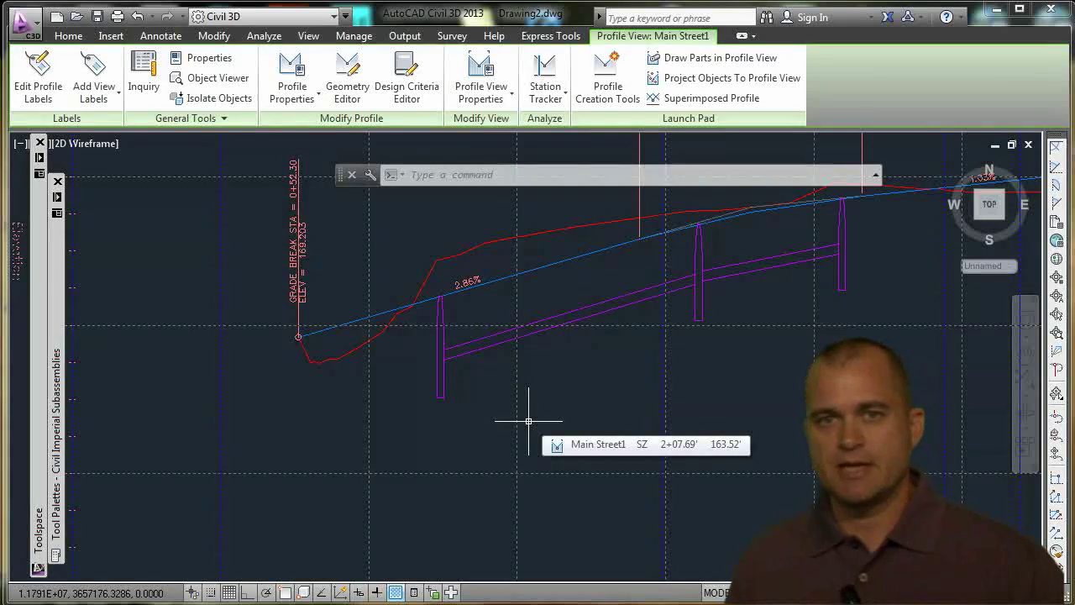
pyautogui.press('Escape')
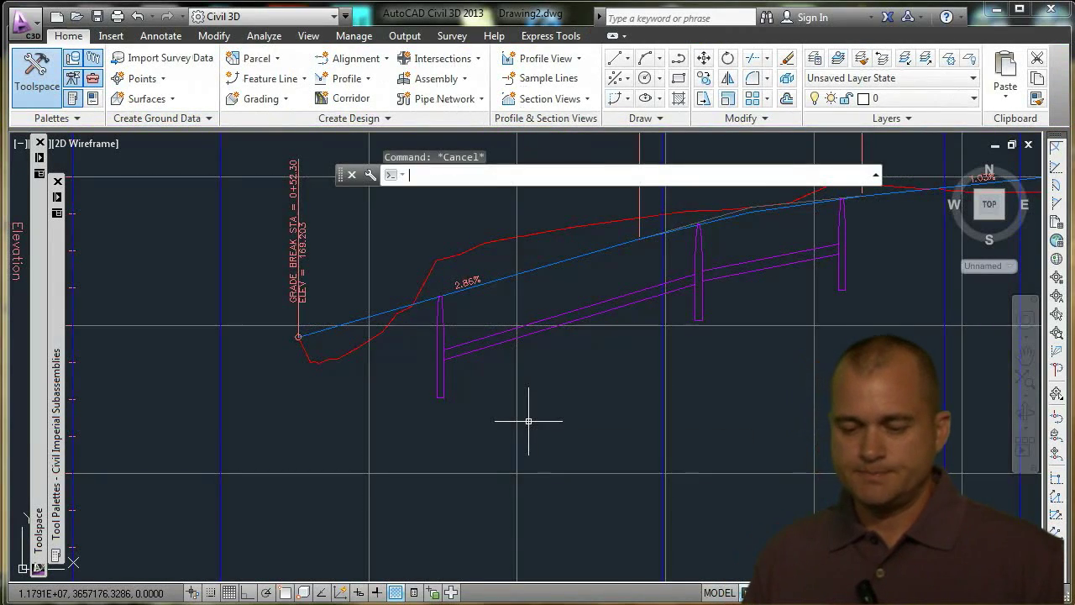
# Switch from model space to the paper space layout and center its sheet in view
pyautogui.scroll(-4, 529, 420)
pyautogui.scroll(-2, 528, 420)
pyautogui.moveTo(527, 441); pyautogui.dragTo(512, 363, button='middle')
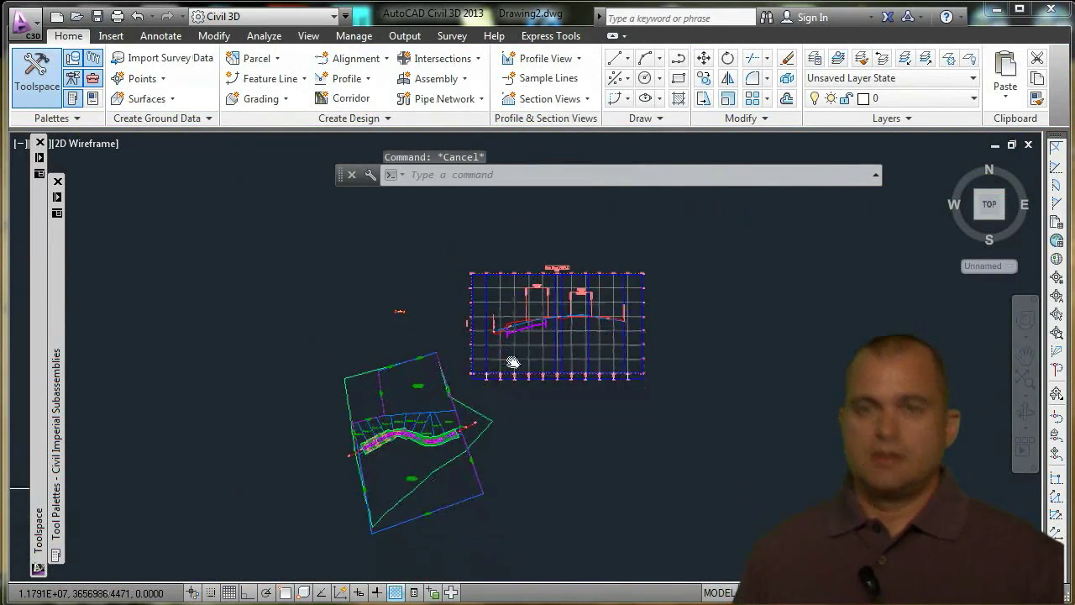
pyautogui.scroll(2, 512, 363)
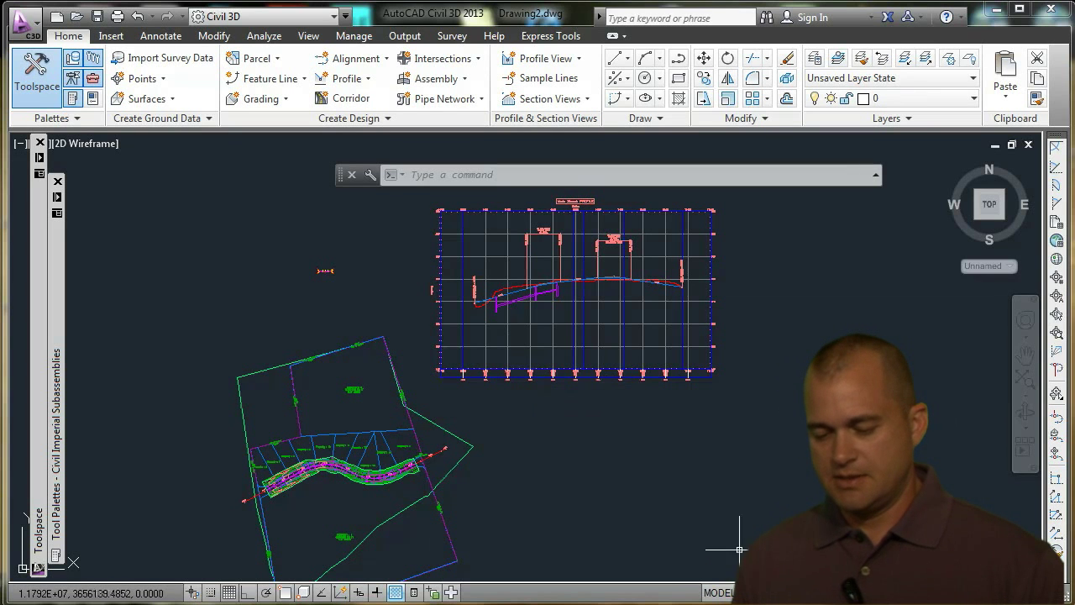
pyautogui.click(708, 593)
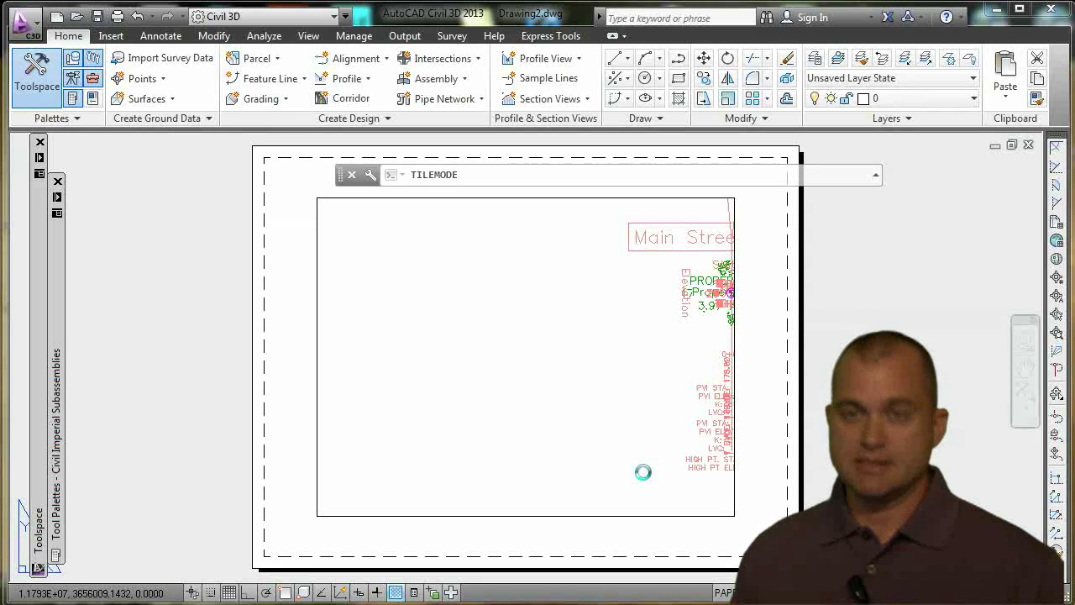
pyautogui.click(528, 365)
pyautogui.moveTo(582, 368); pyautogui.dragTo(367, 365, button='middle')
# Activate the layout viewport, frame the site plan and the Main Street profile in it, and return to paper space
pyautogui.doubleClick(571, 367)
pyautogui.scroll(10, 548, 384)
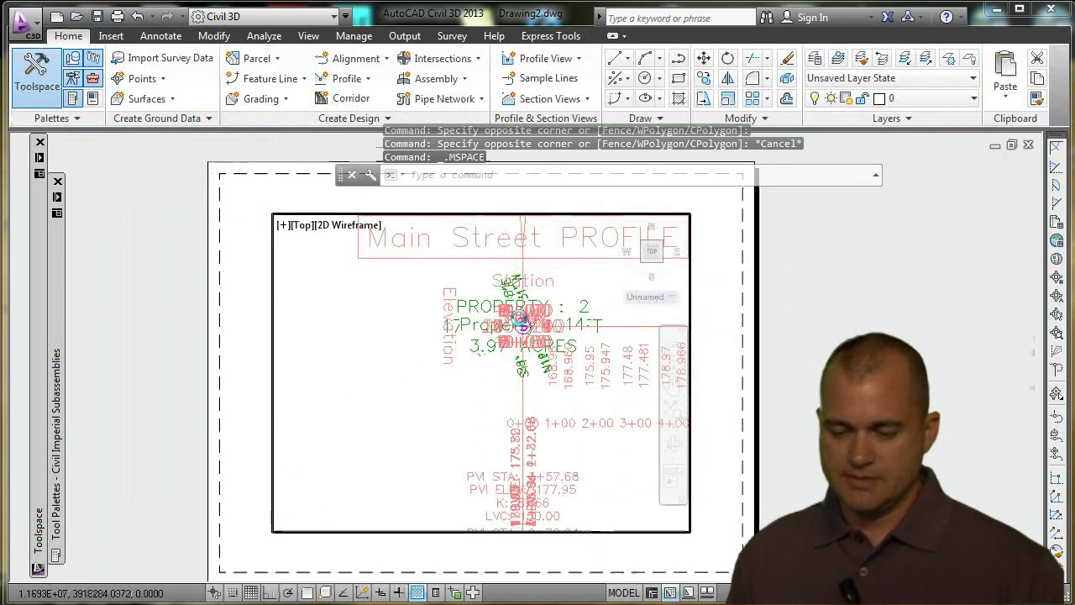
pyautogui.scroll(10, 548, 384)
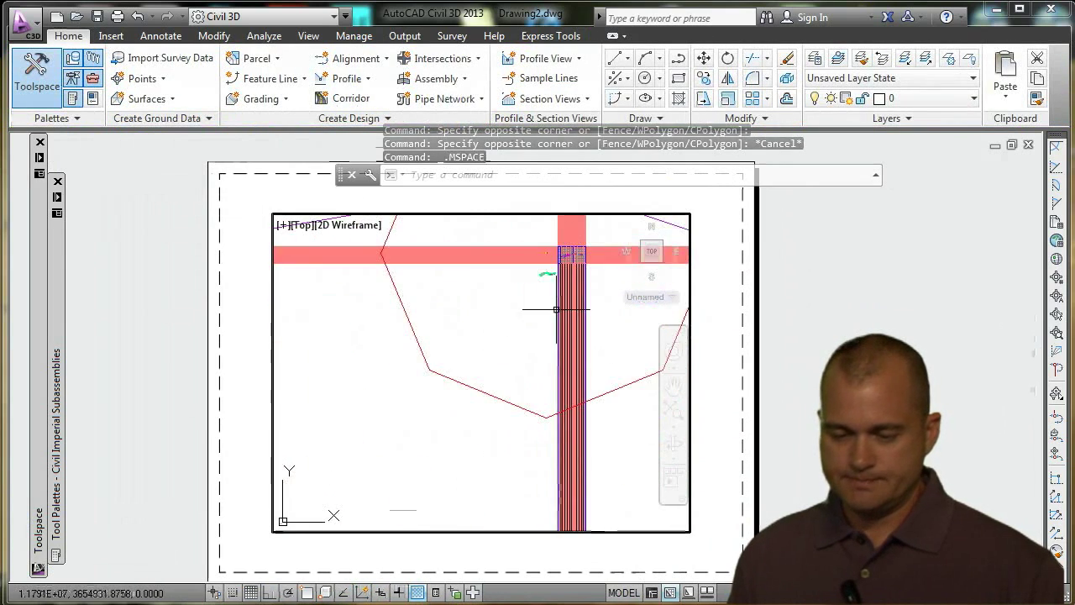
pyautogui.moveTo(502, 279); pyautogui.dragTo(424, 441, button='middle')
pyautogui.scroll(5, 432, 437)
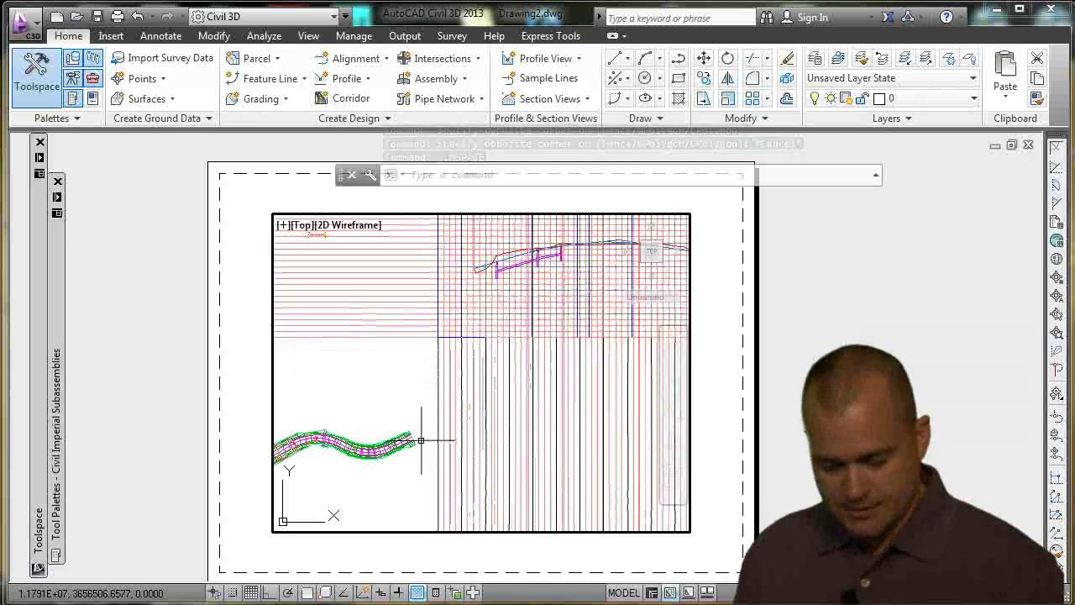
pyautogui.scroll(3, 483, 454)
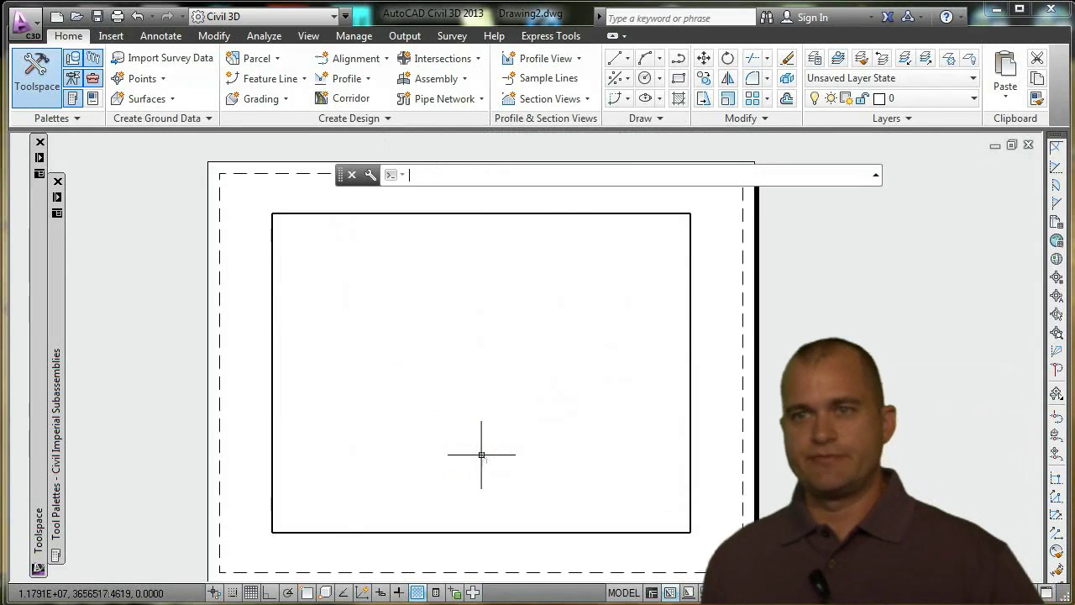
pyautogui.scroll(-10, 481, 454)
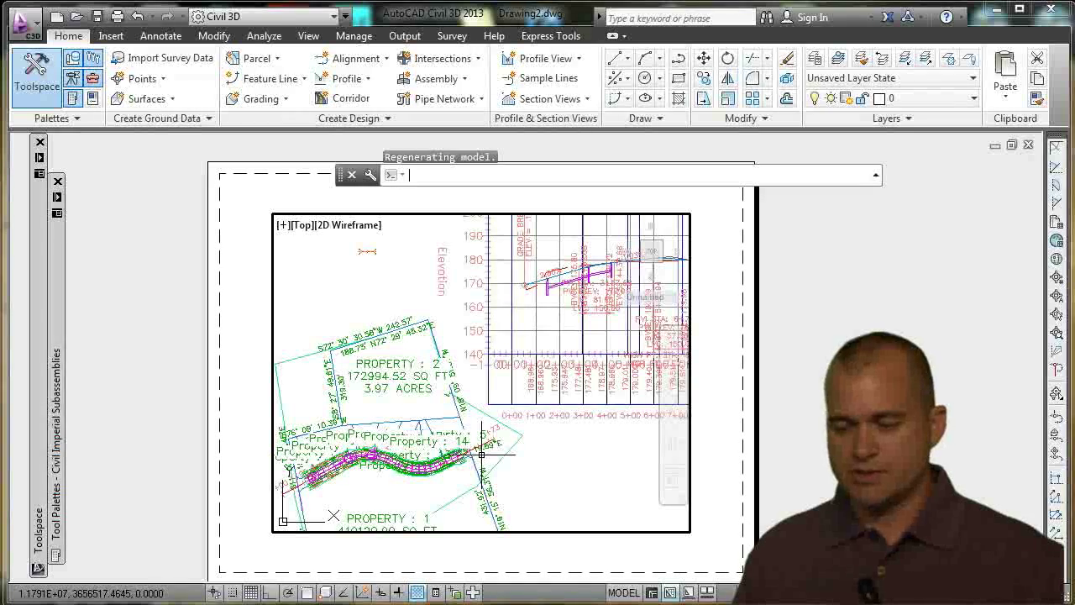
pyautogui.doubleClick(697, 247)
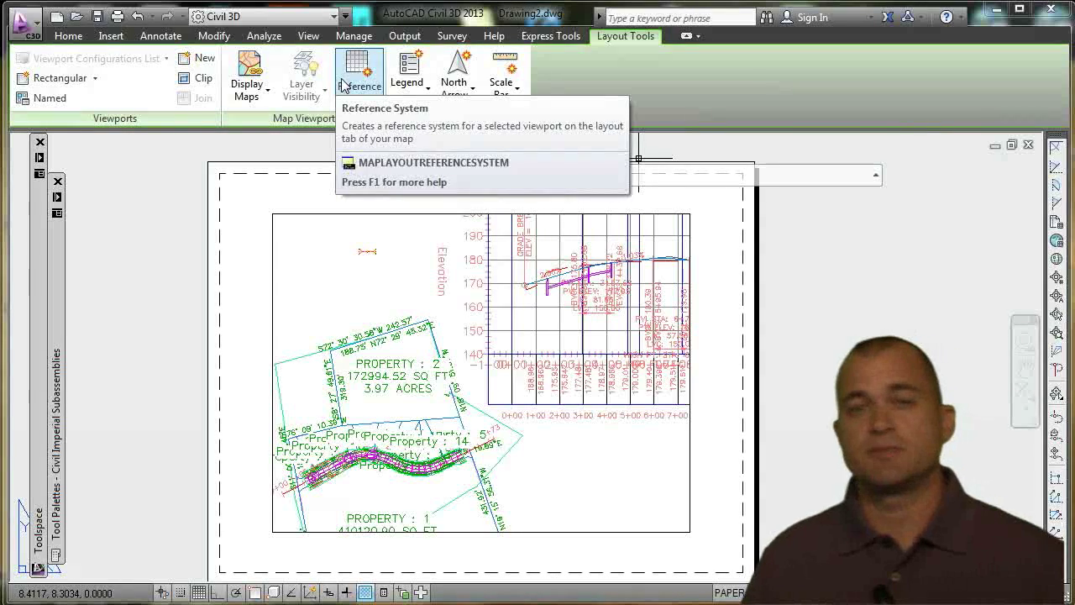
# Return the drawing from the layout to model space by setting TILEMODE to 1
pyautogui.doubleClick(290, 181)
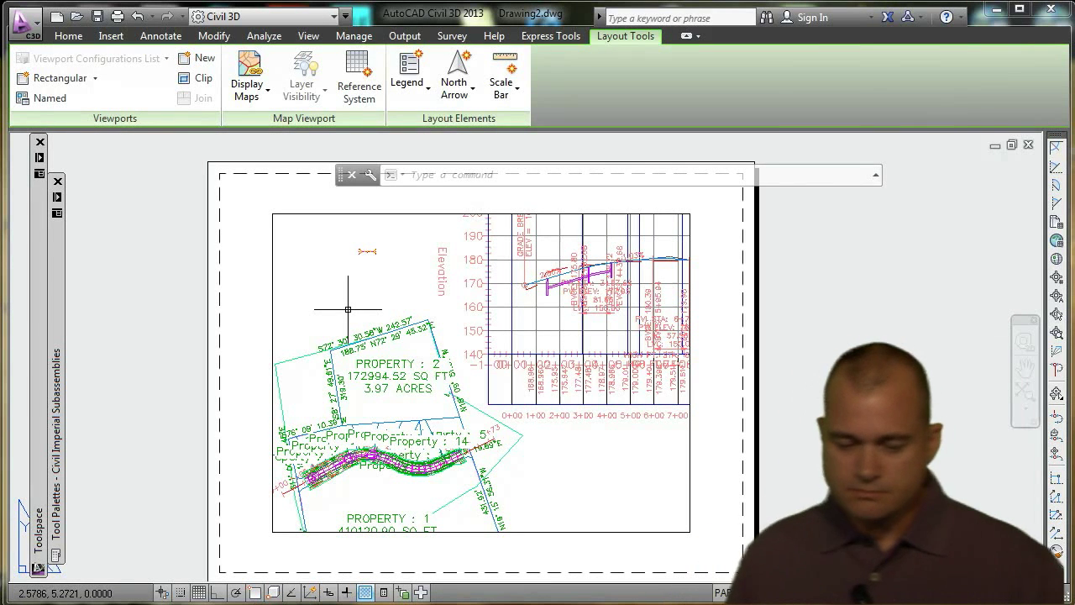
pyautogui.write('tilemode')
pyautogui.press('Return')
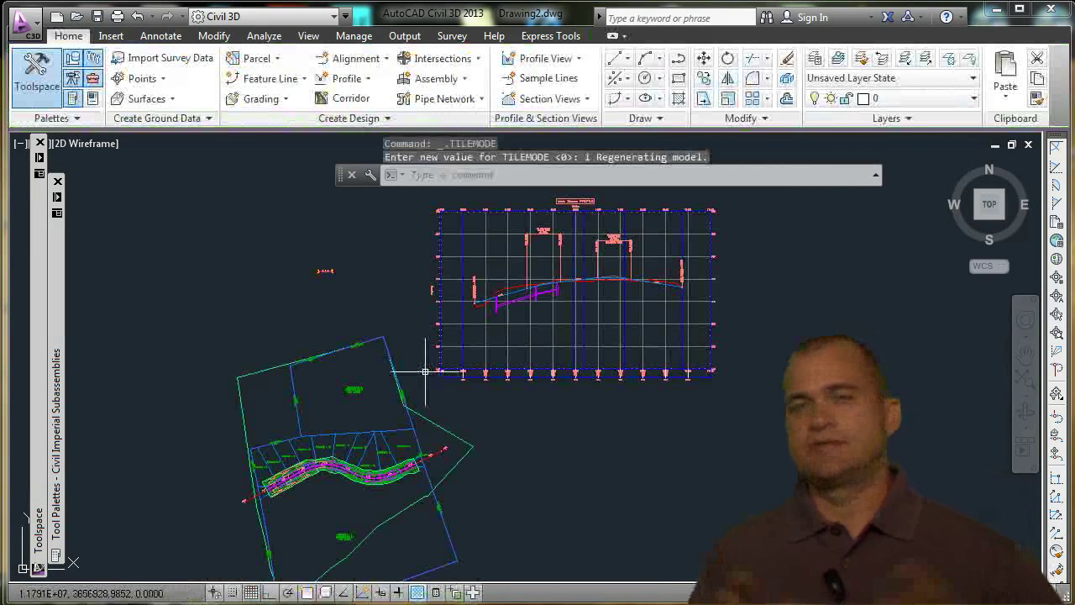